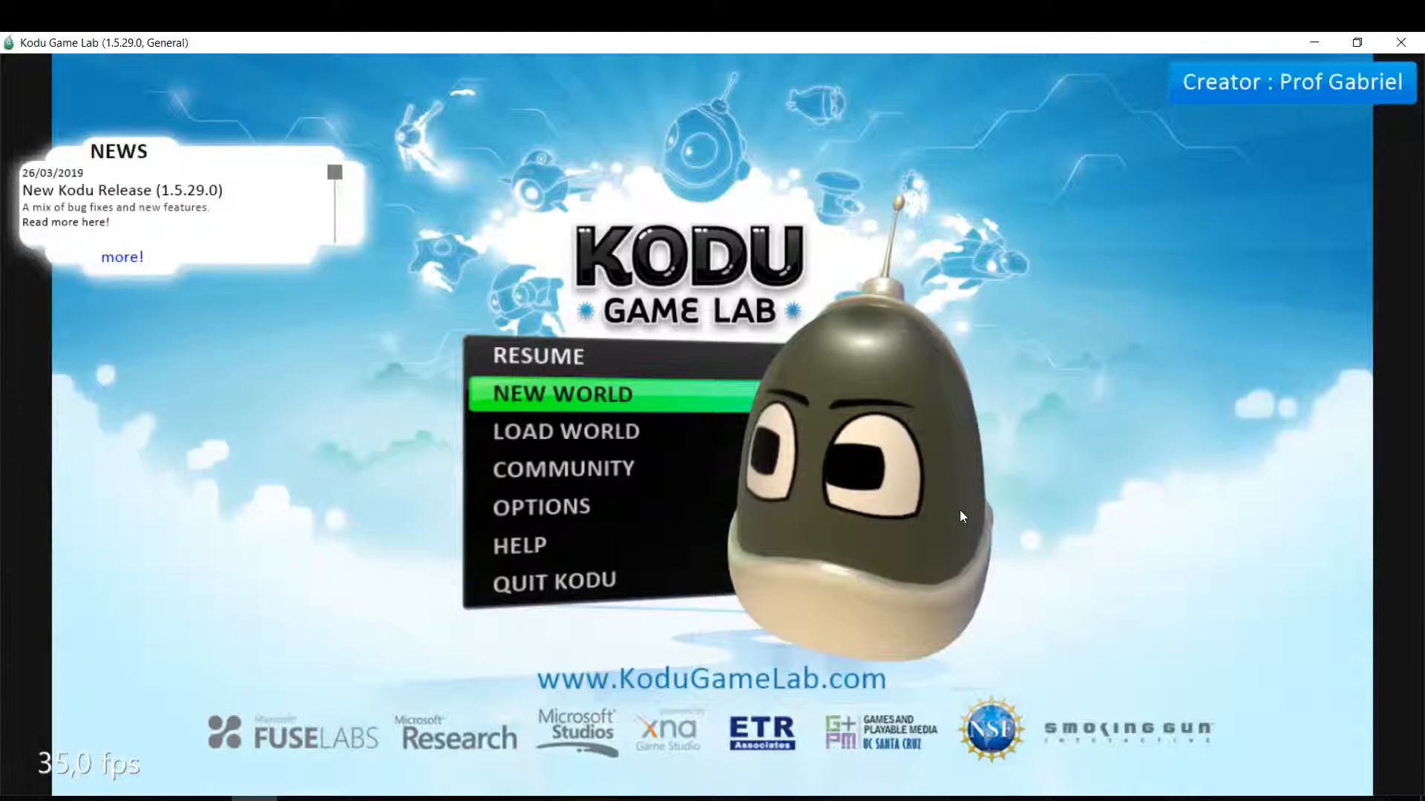
Create a new world and add a cycle near the front edge of the green ground.
key("Return")
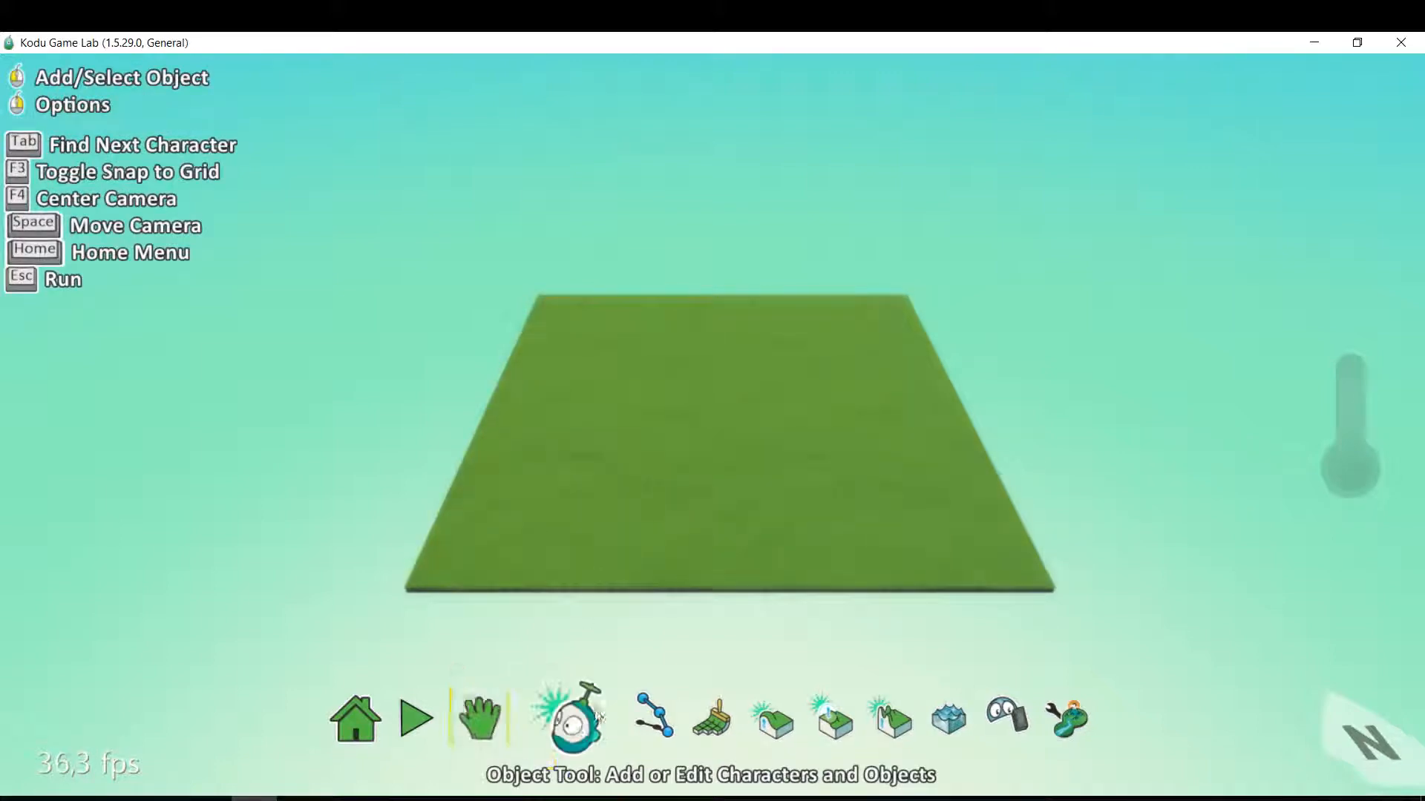
left_click(573, 731)
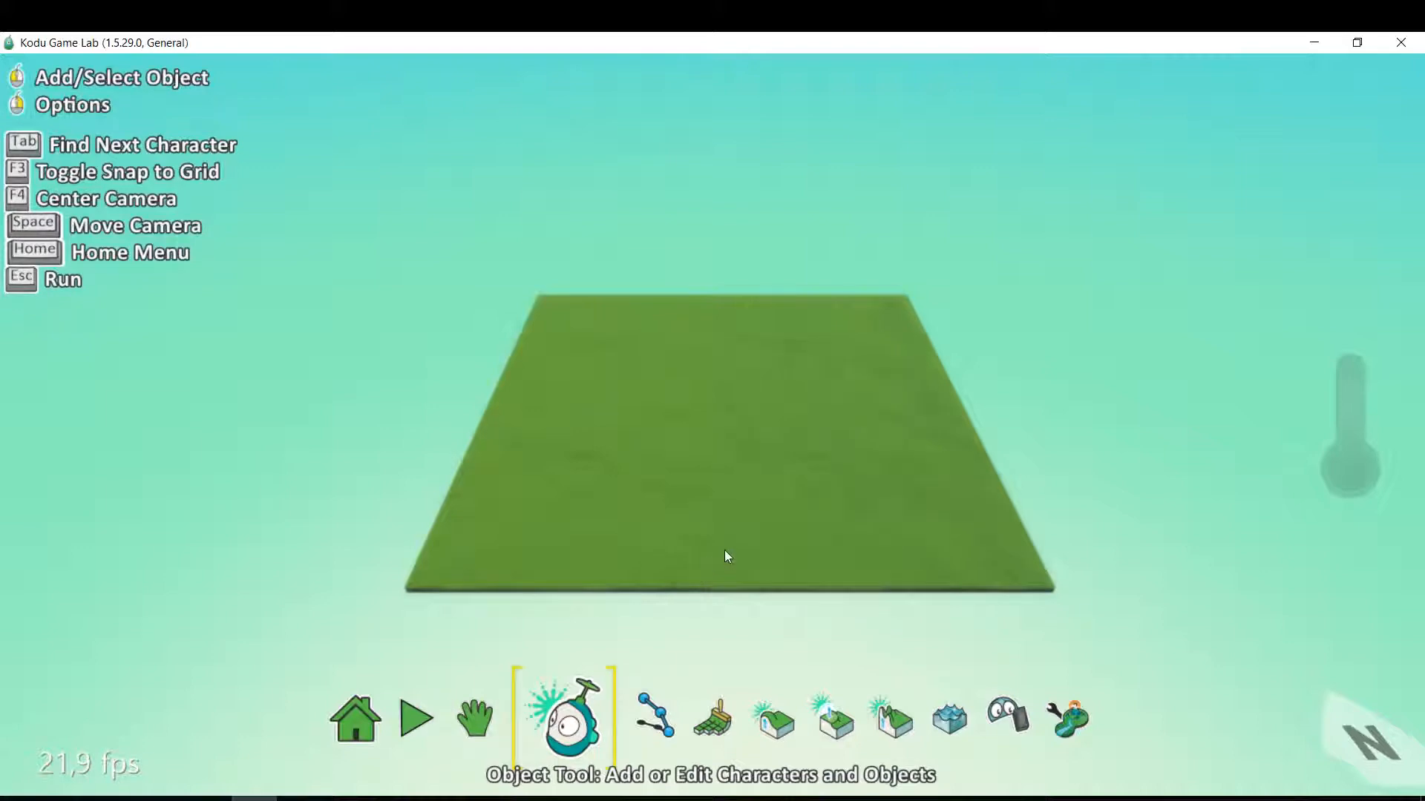
left_click(725, 550)
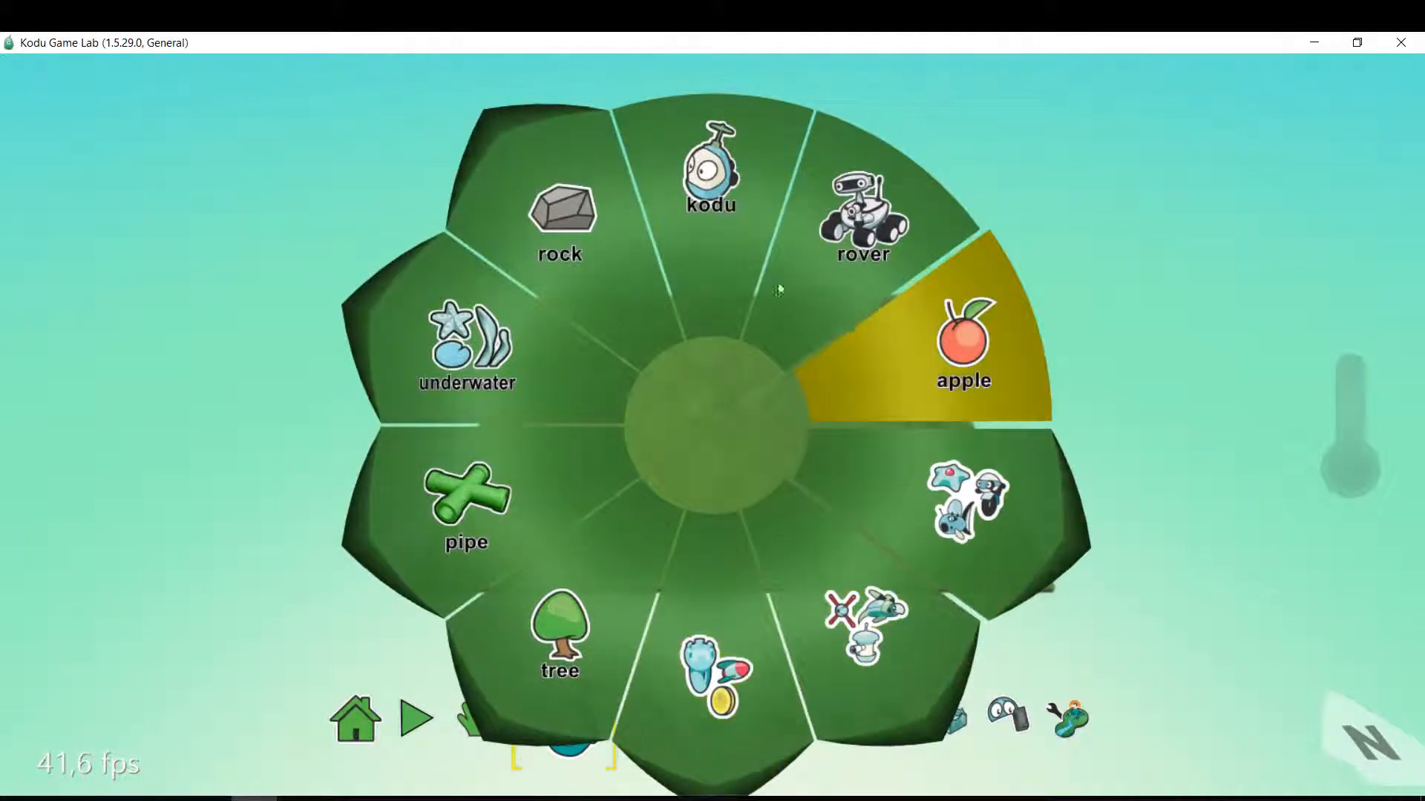
mouse_move(745, 265)
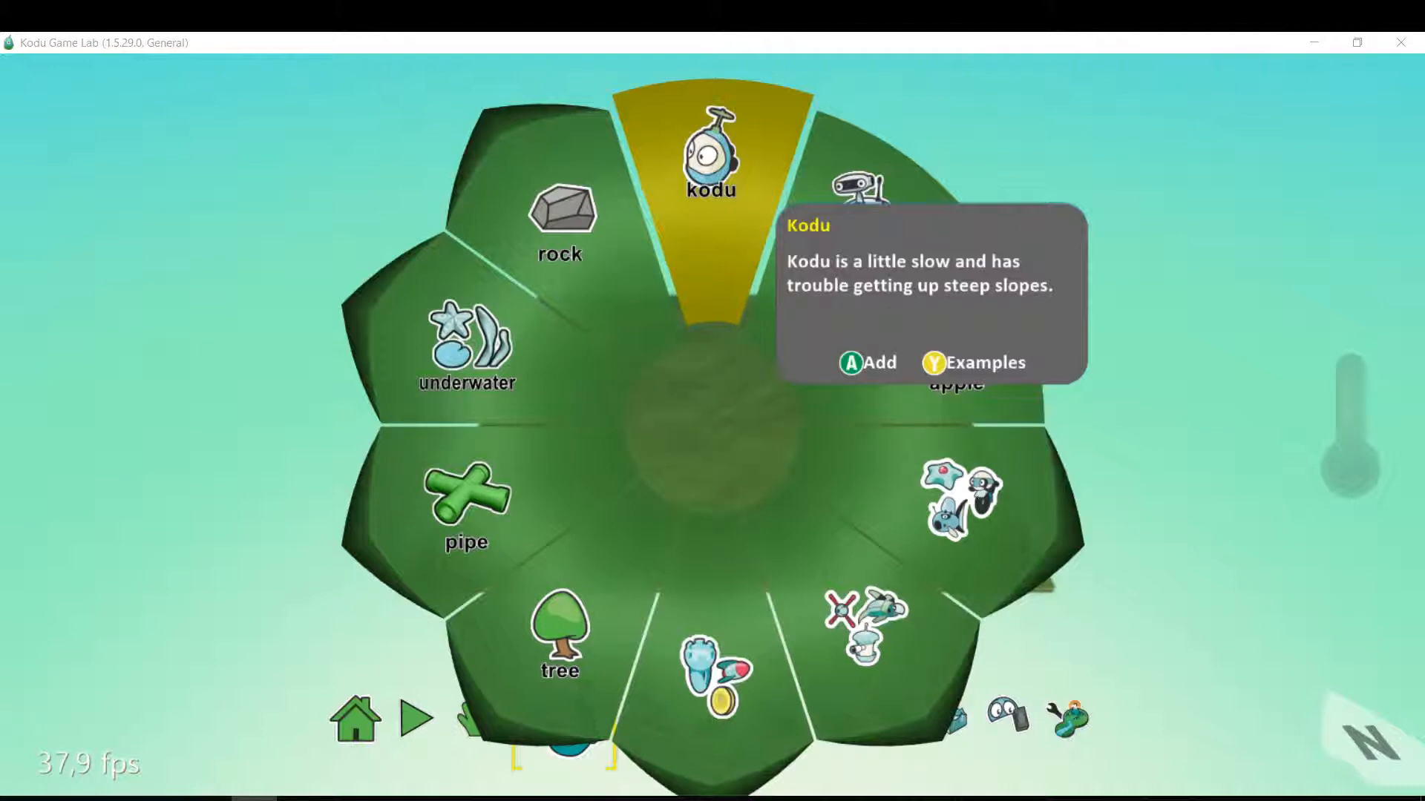
left_click(989, 498)
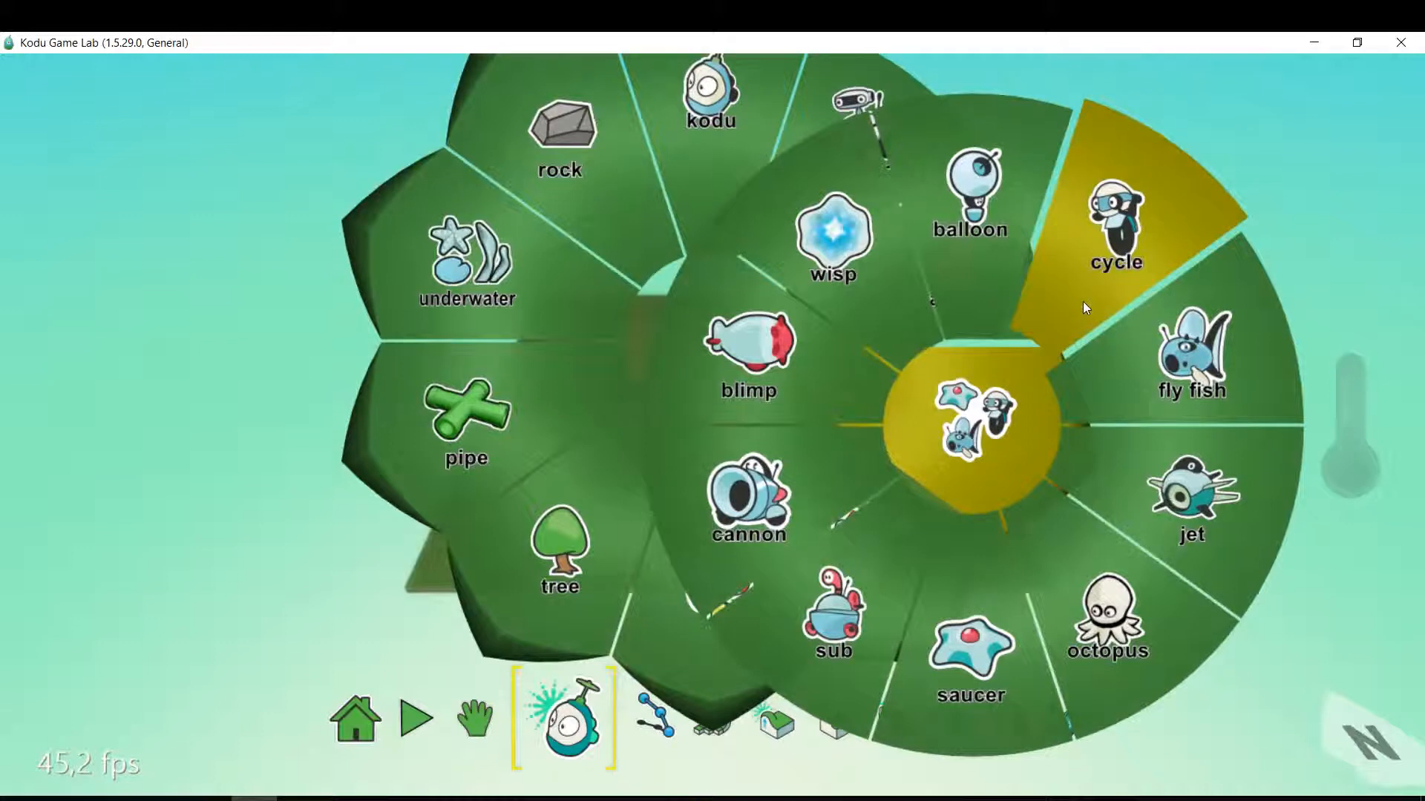
mouse_move(1083, 304)
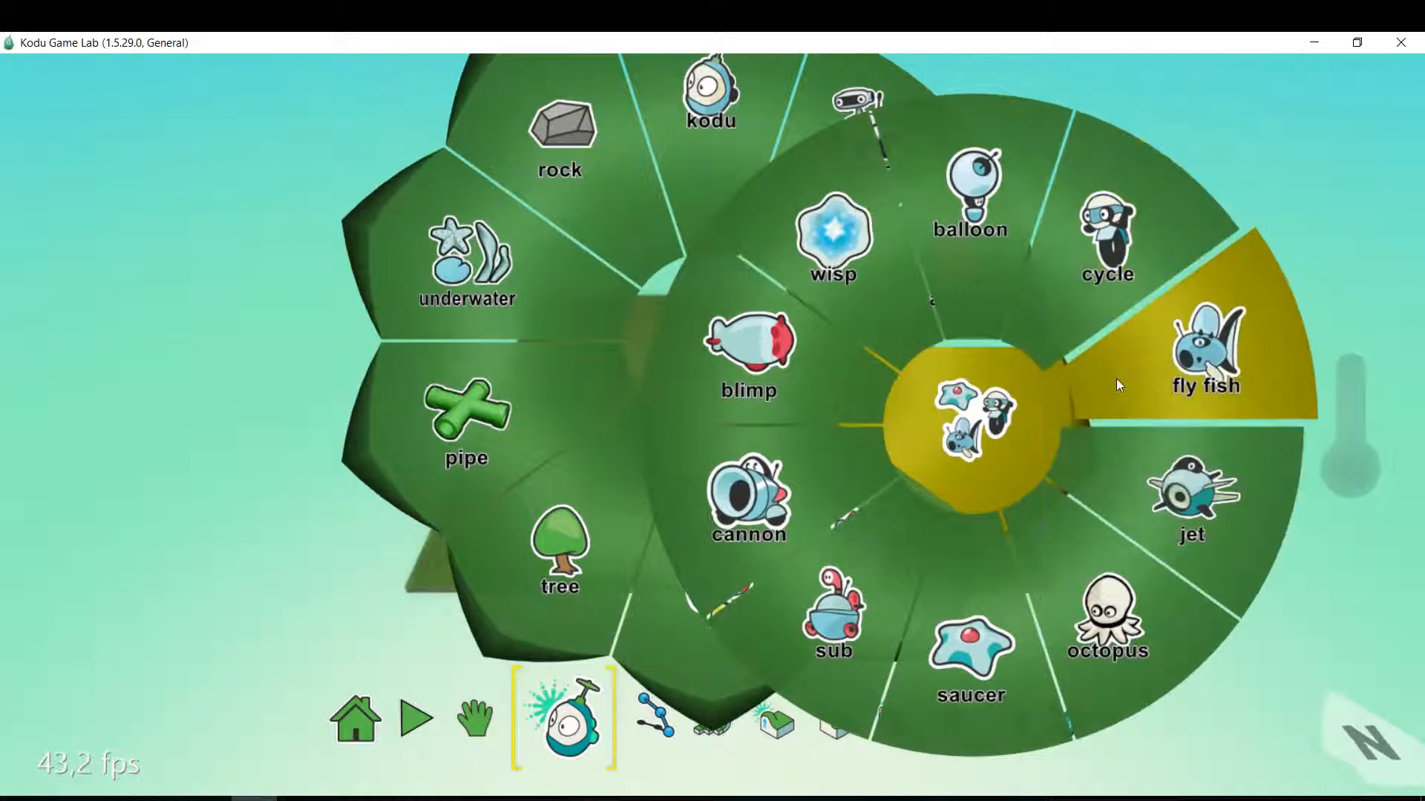
mouse_move(1119, 385)
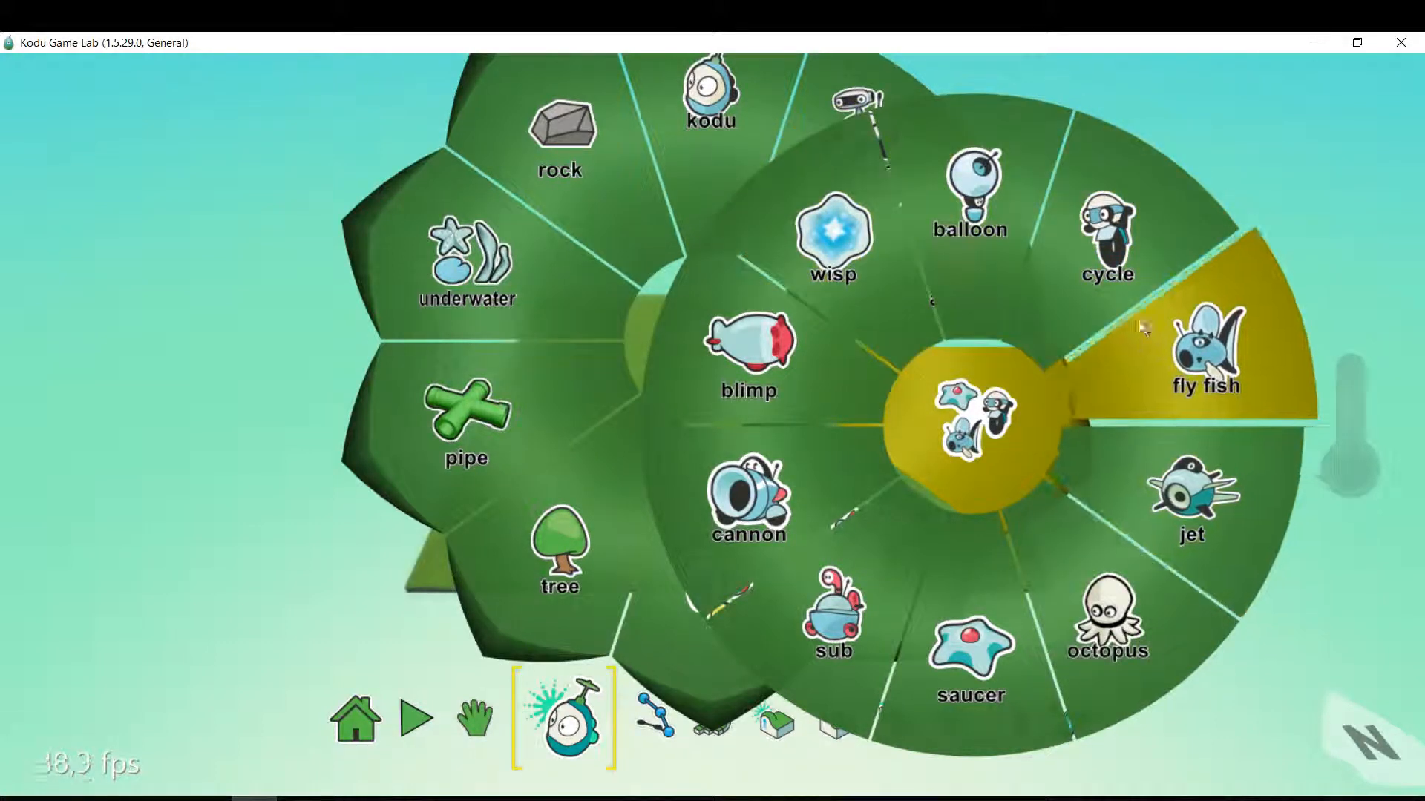
mouse_move(1284, 567)
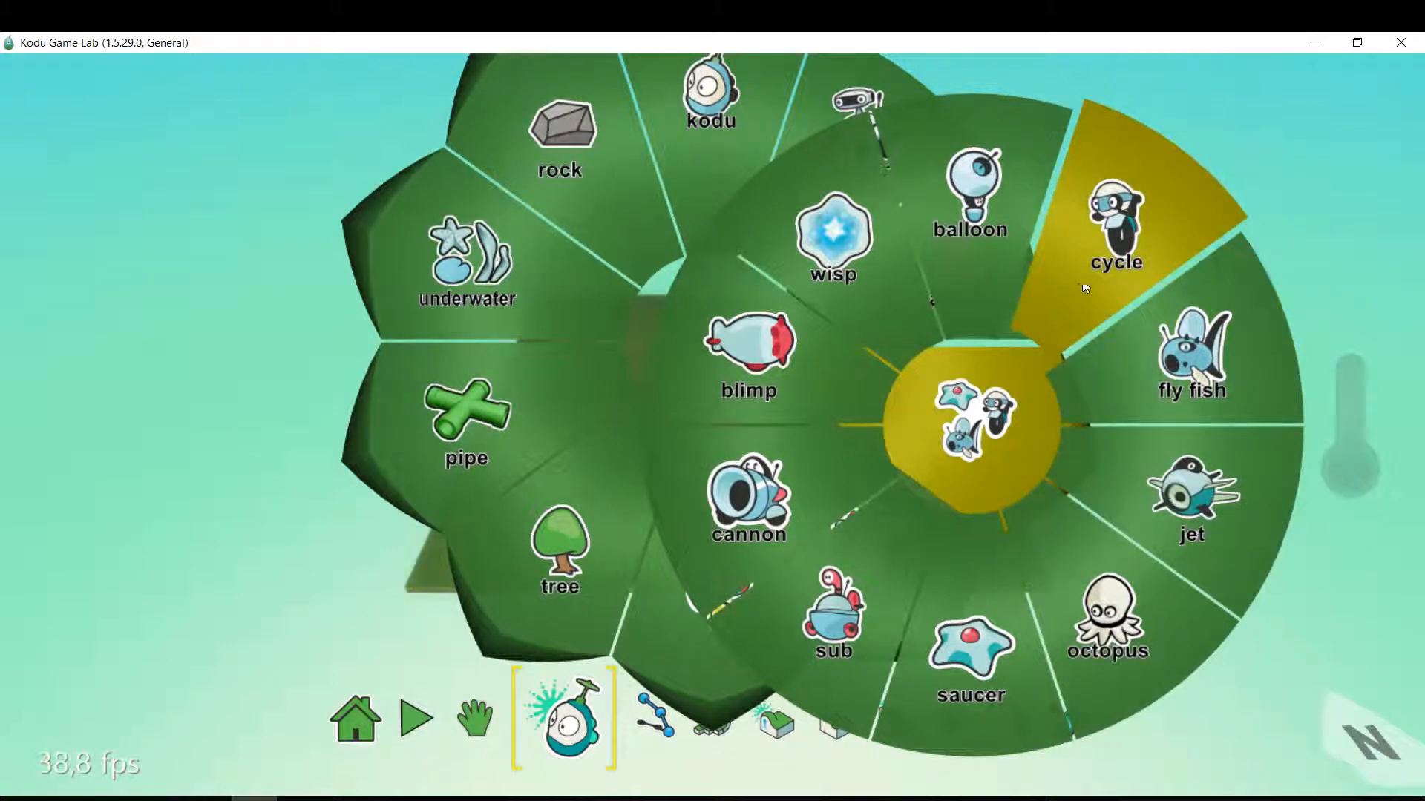
left_click(1116, 223)
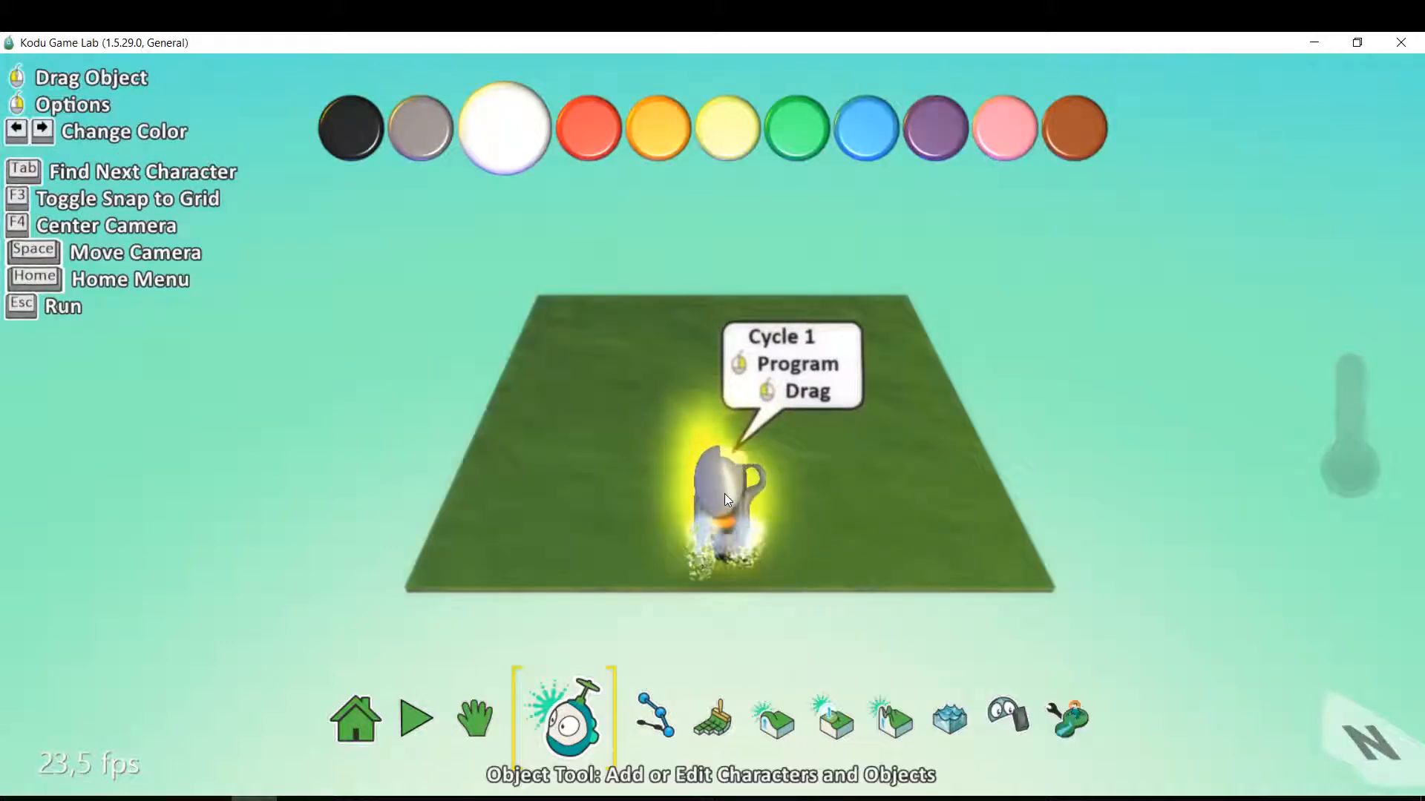
Colour the cycle blue.
key("Right")
key("Right")
key("Right")
key("Right")
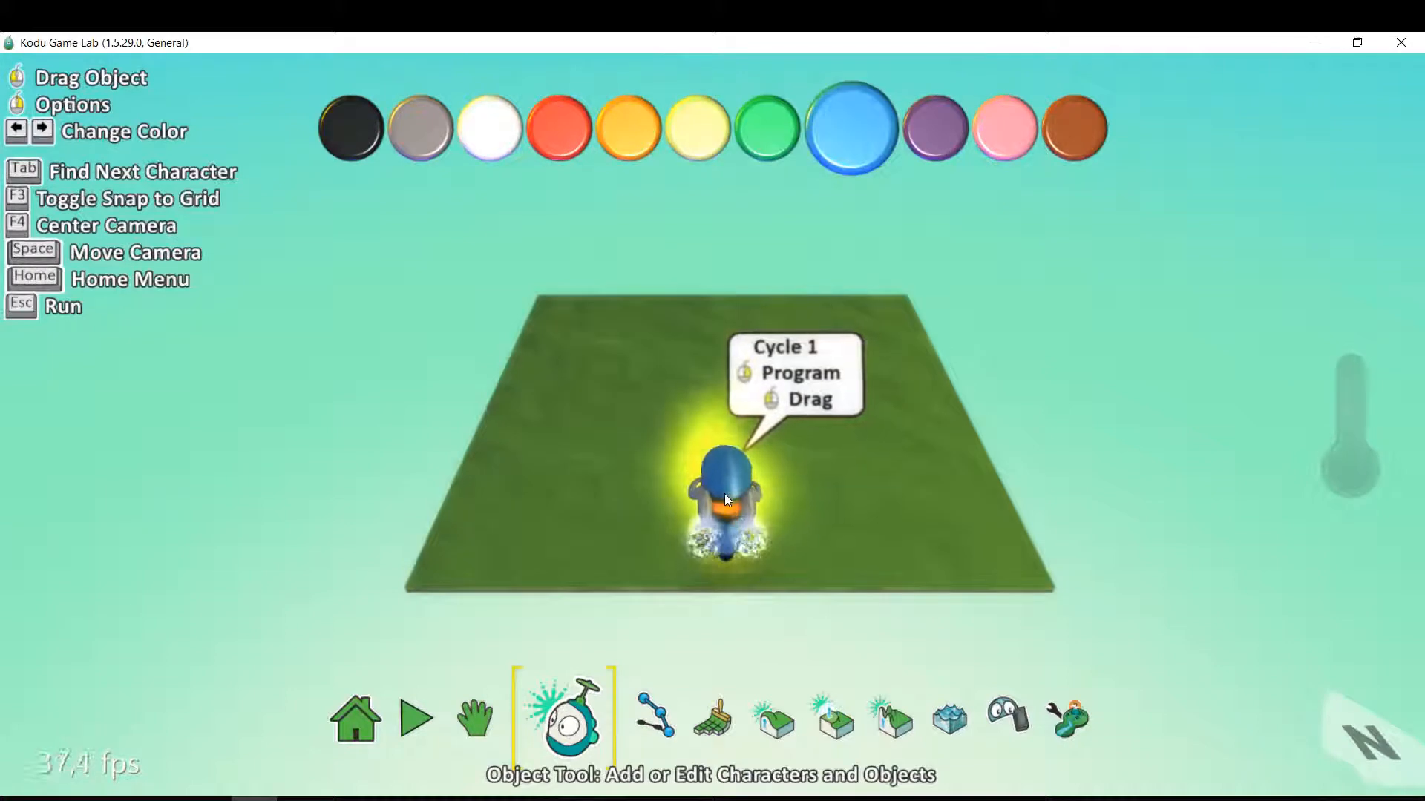
Add a jet near the far-left corner of the ground and move it forward over the grass.
left_click(577, 334)
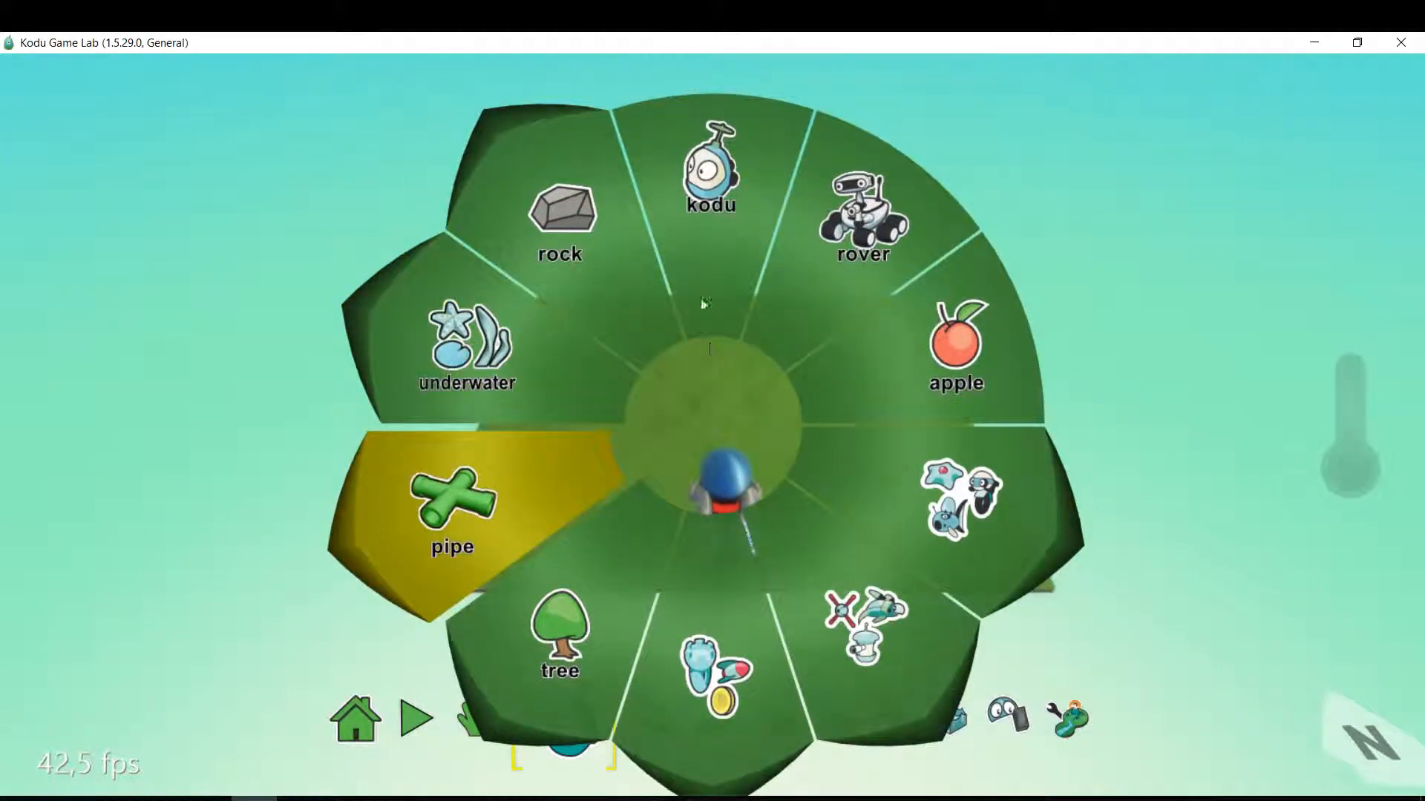
left_click(1022, 528)
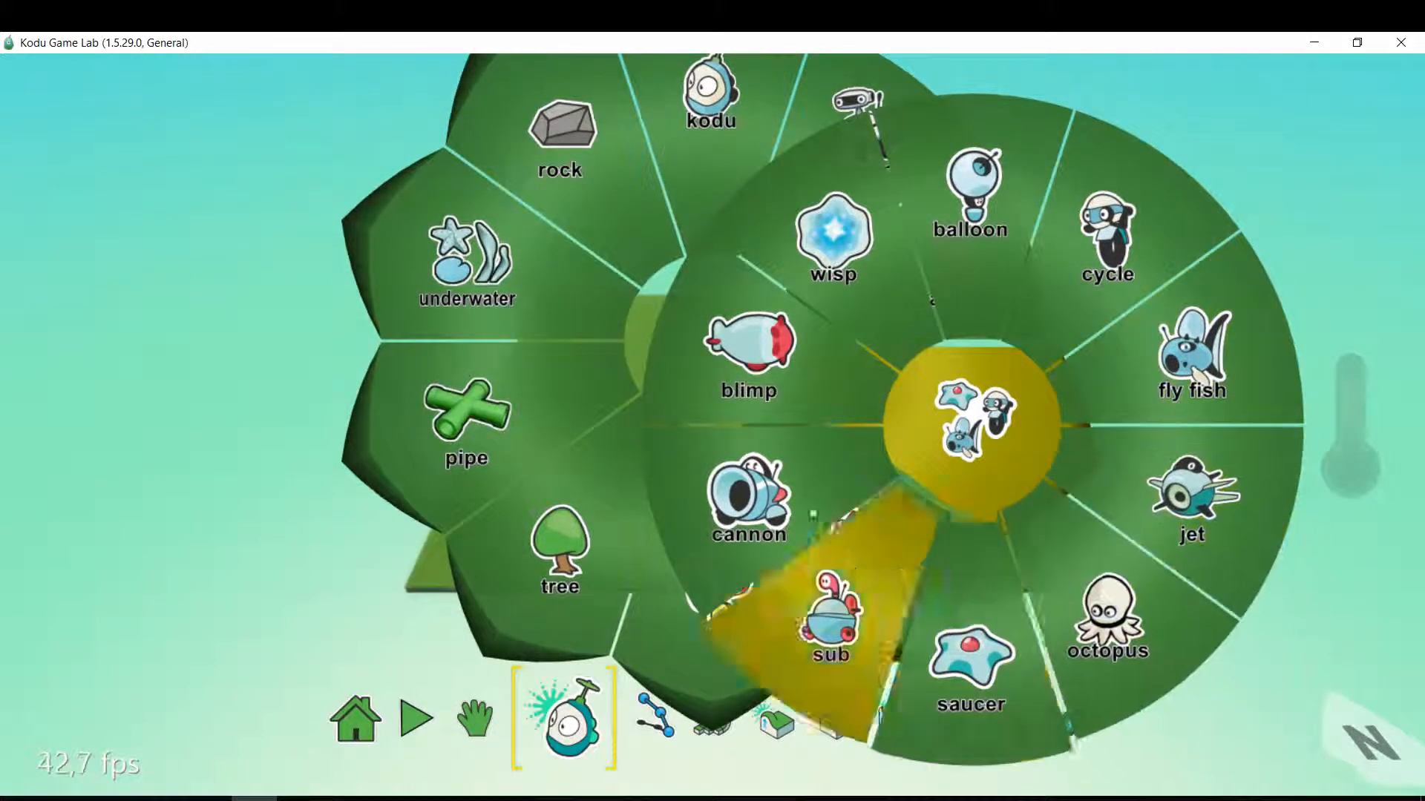
mouse_move(778, 492)
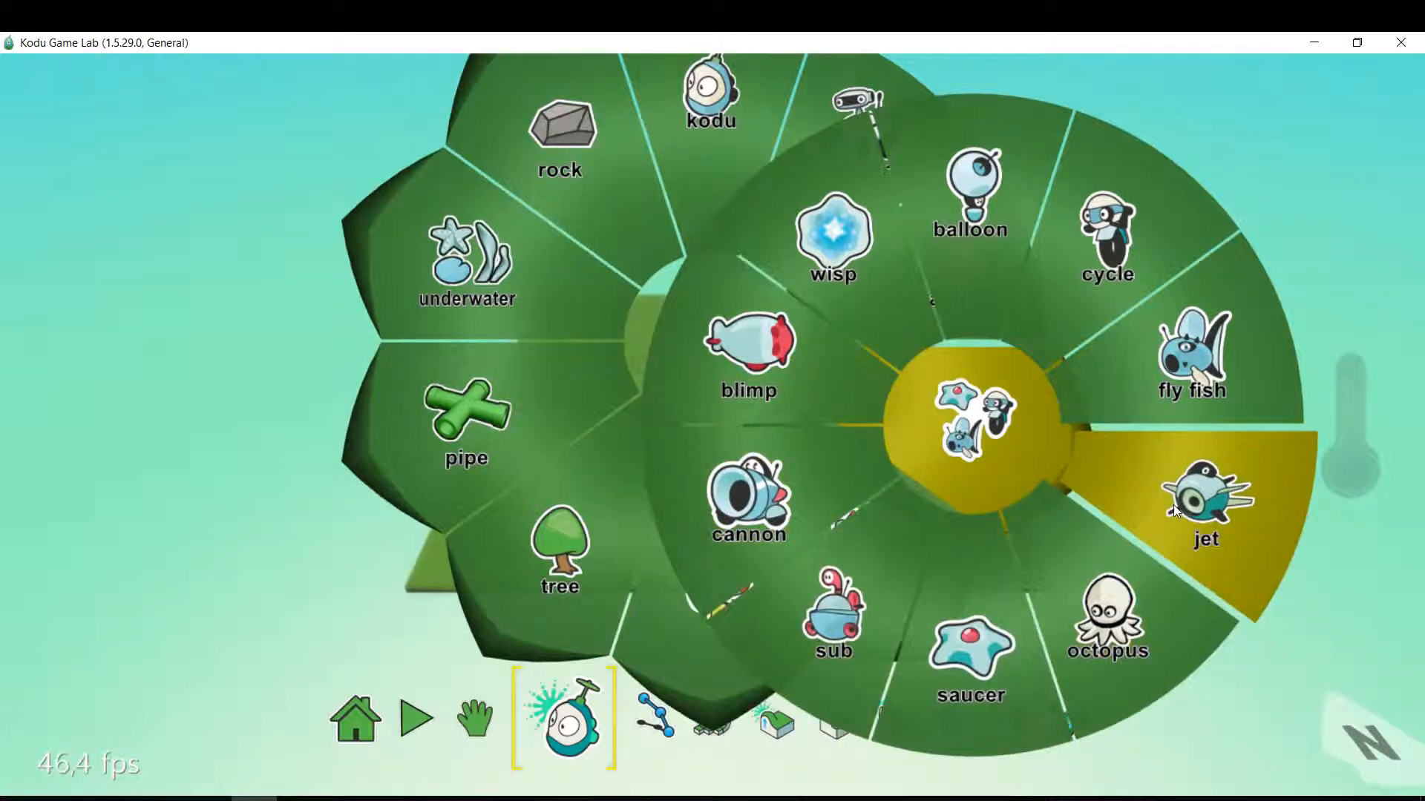
mouse_move(1173, 504)
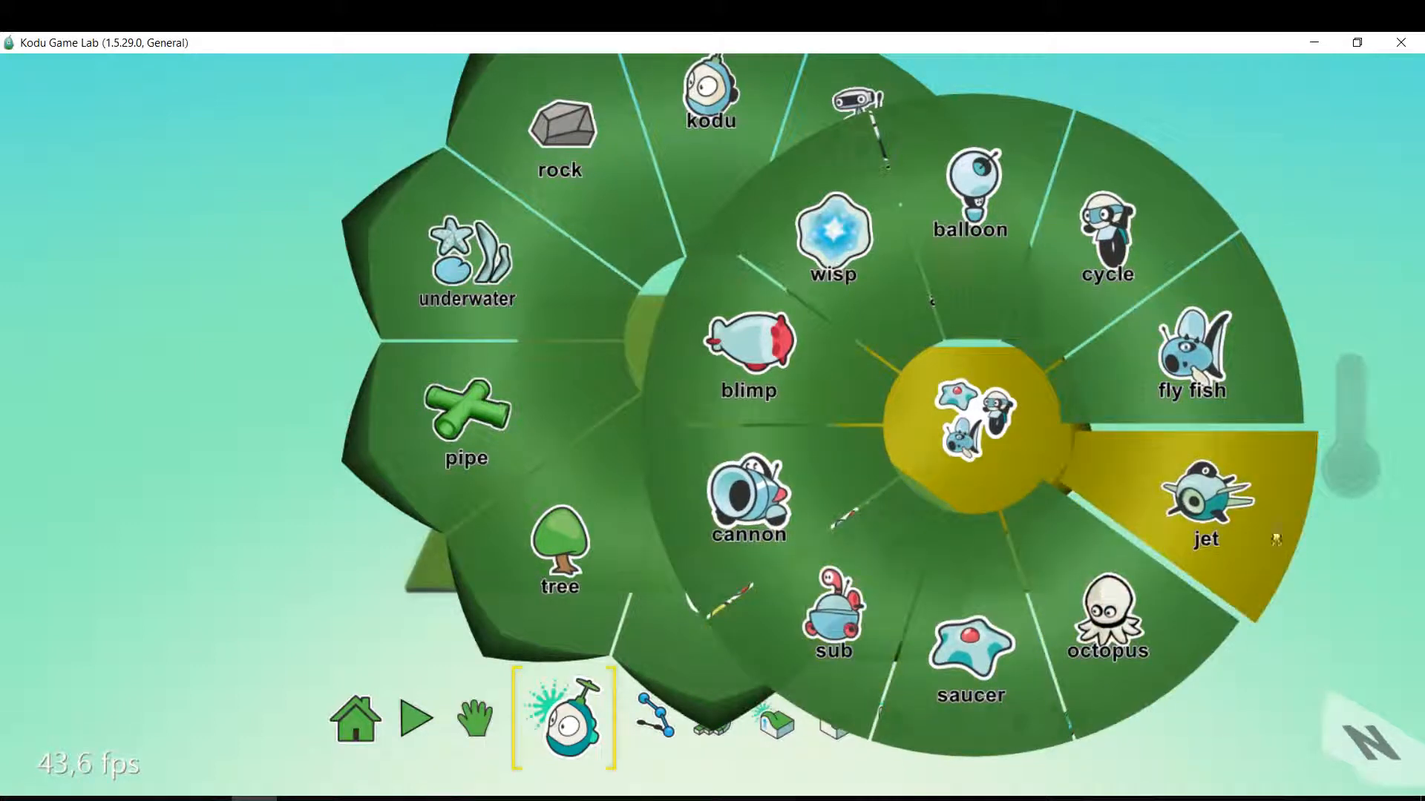
mouse_move(1219, 548)
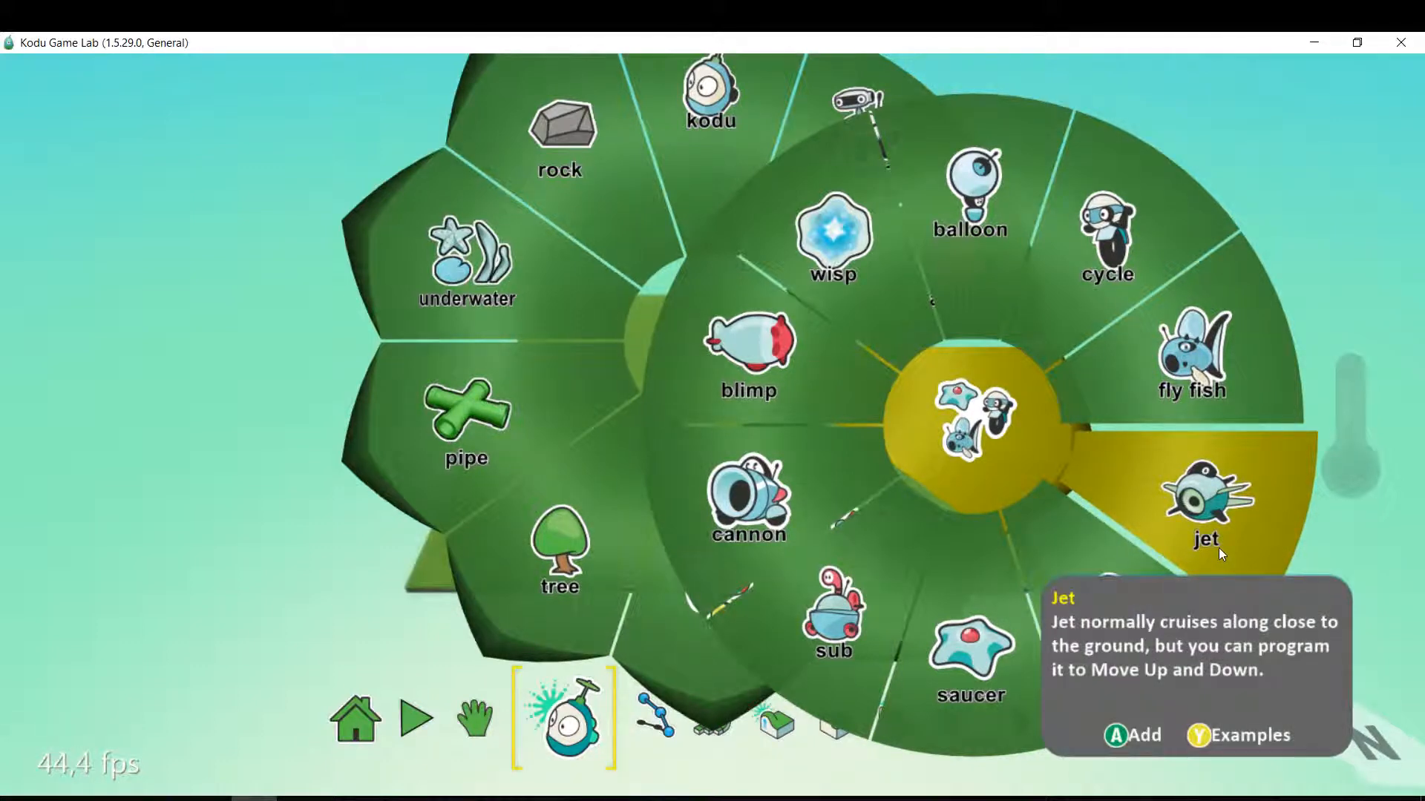
left_click(1219, 548)
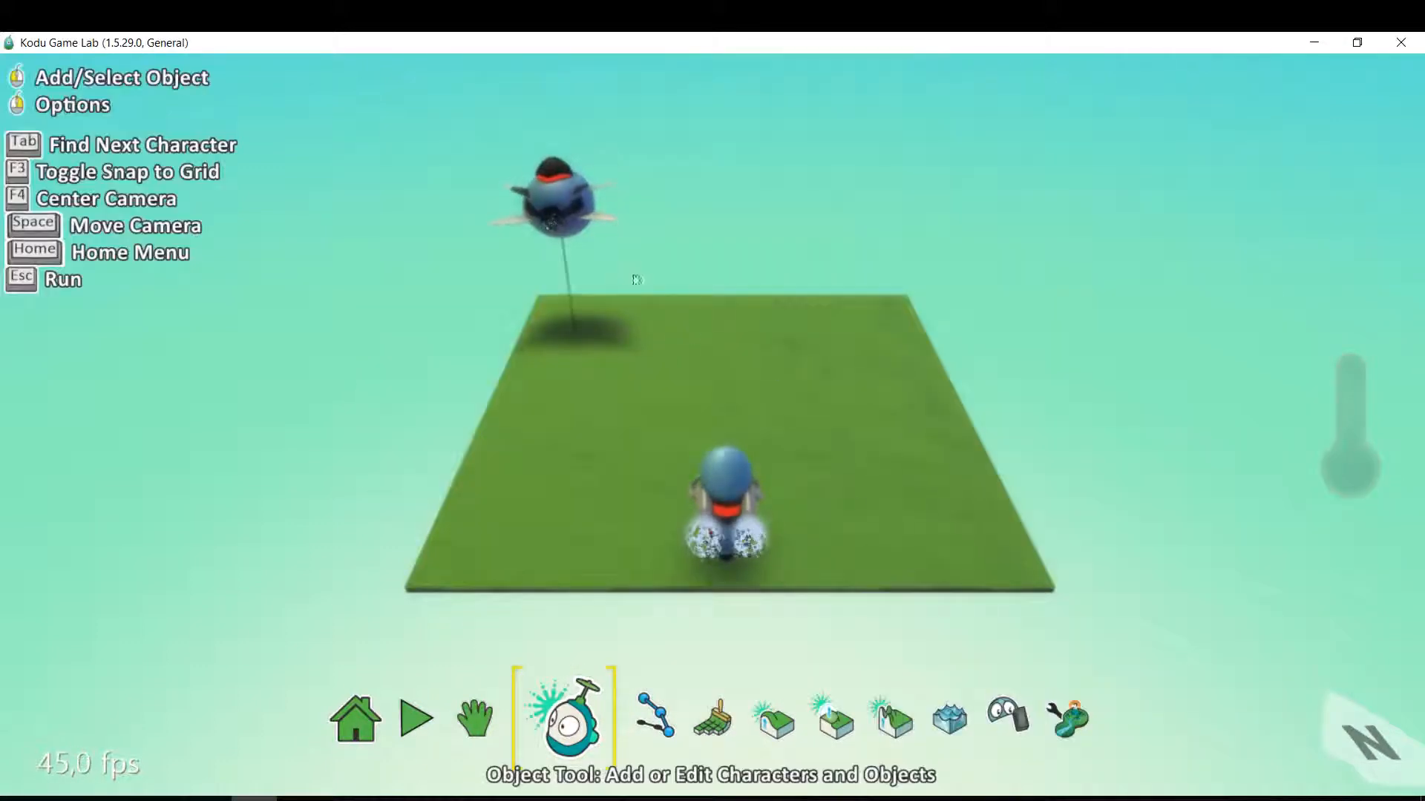
mouse_move(541, 247)
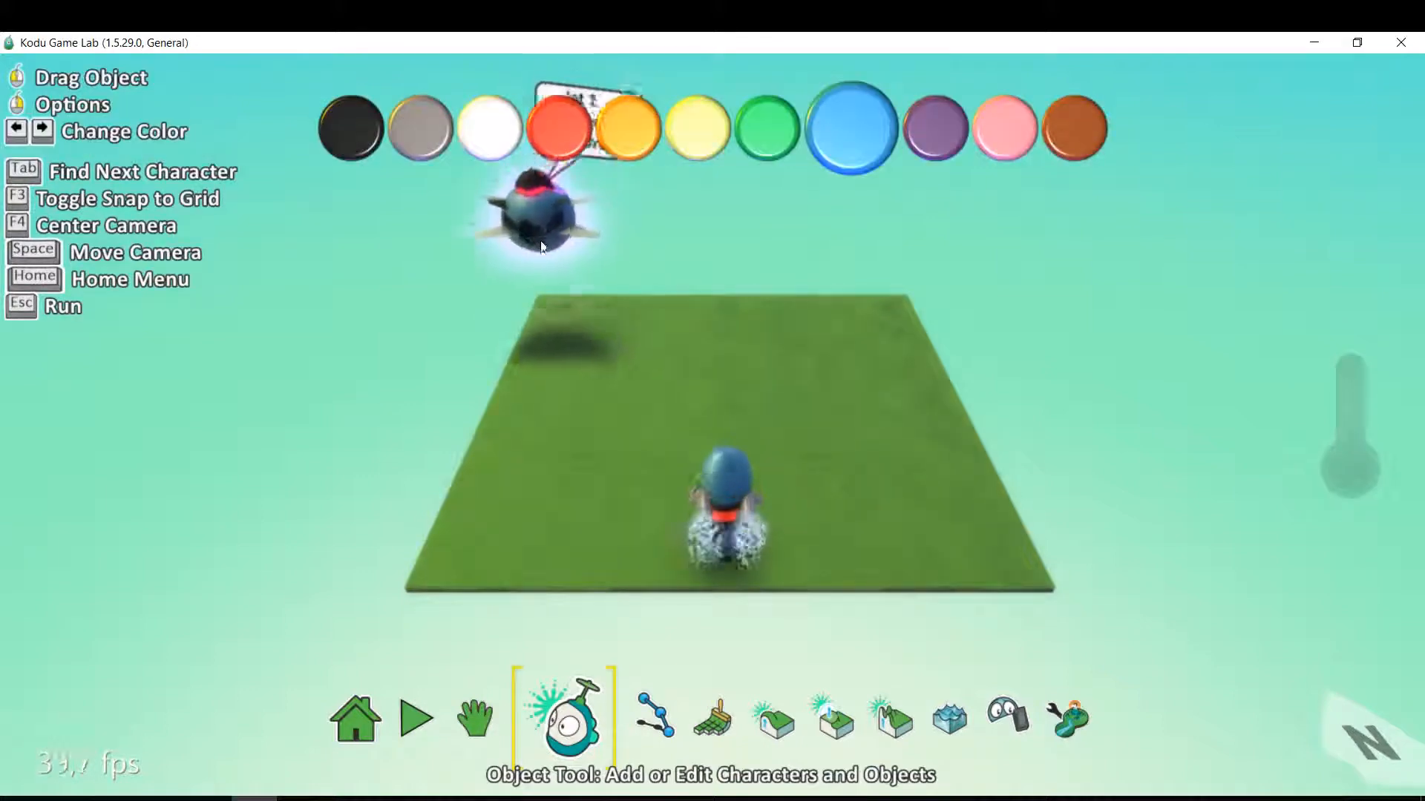
left_click_drag(541, 247, 601, 350)
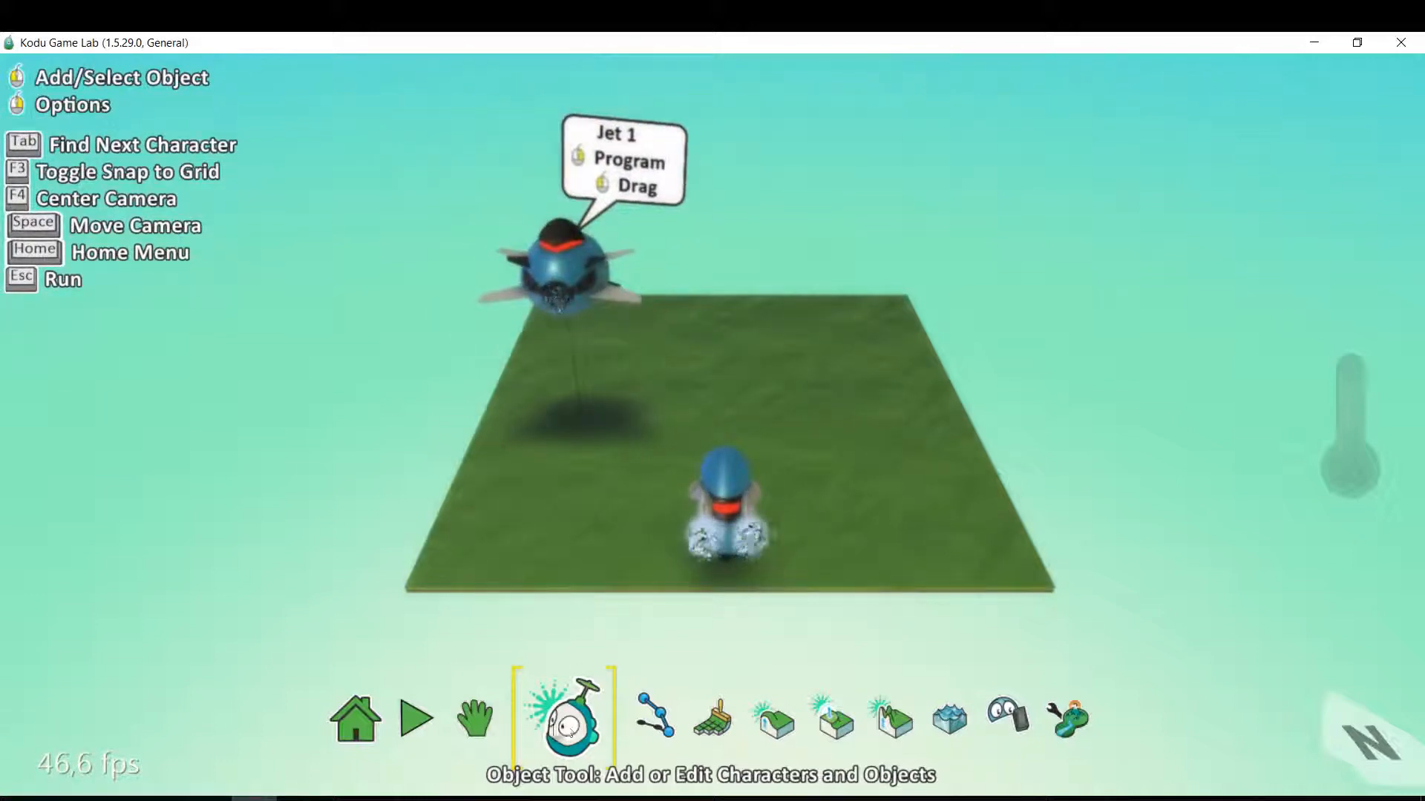
Set the jet's height to 1,35 and move it forward beside the cycle.
right_click(548, 306)
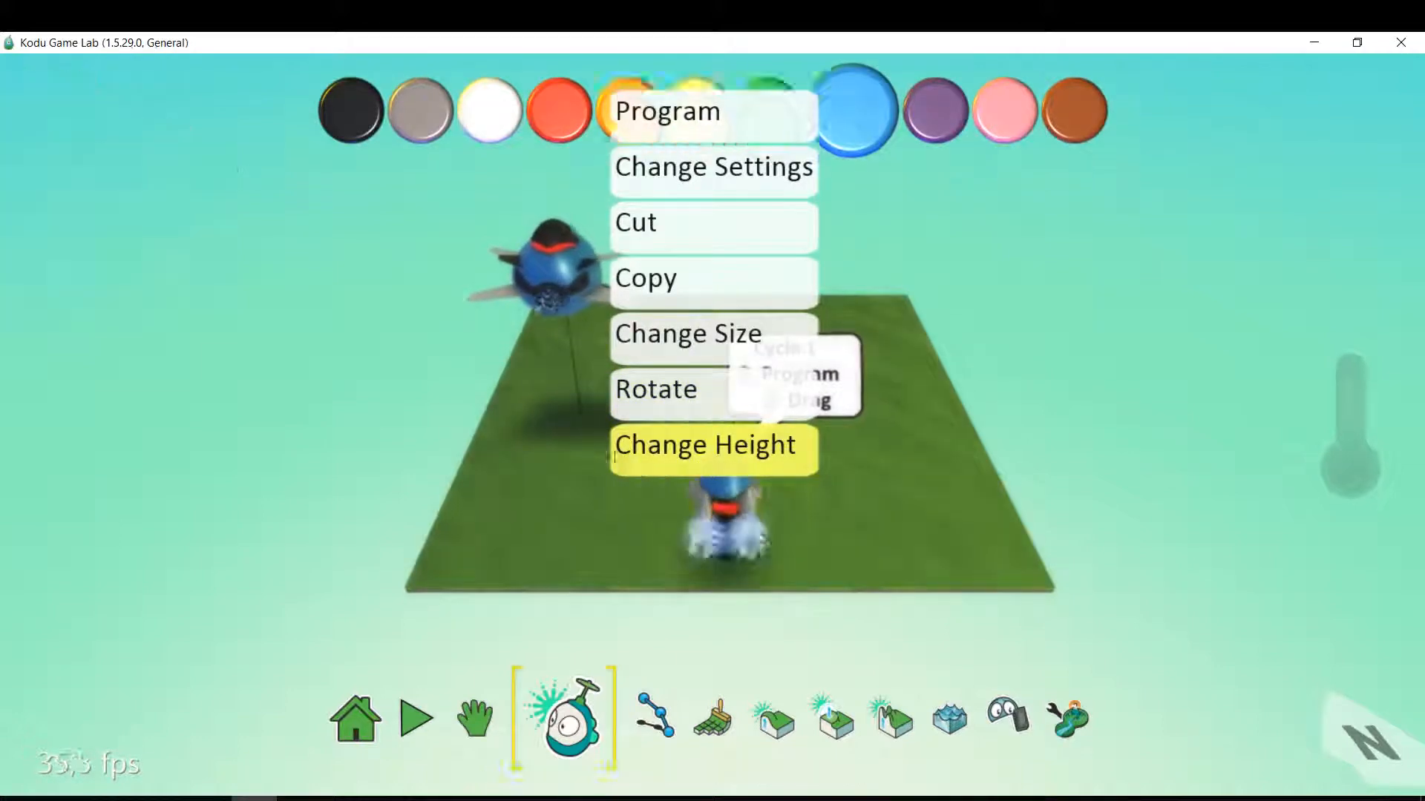
left_click(647, 452)
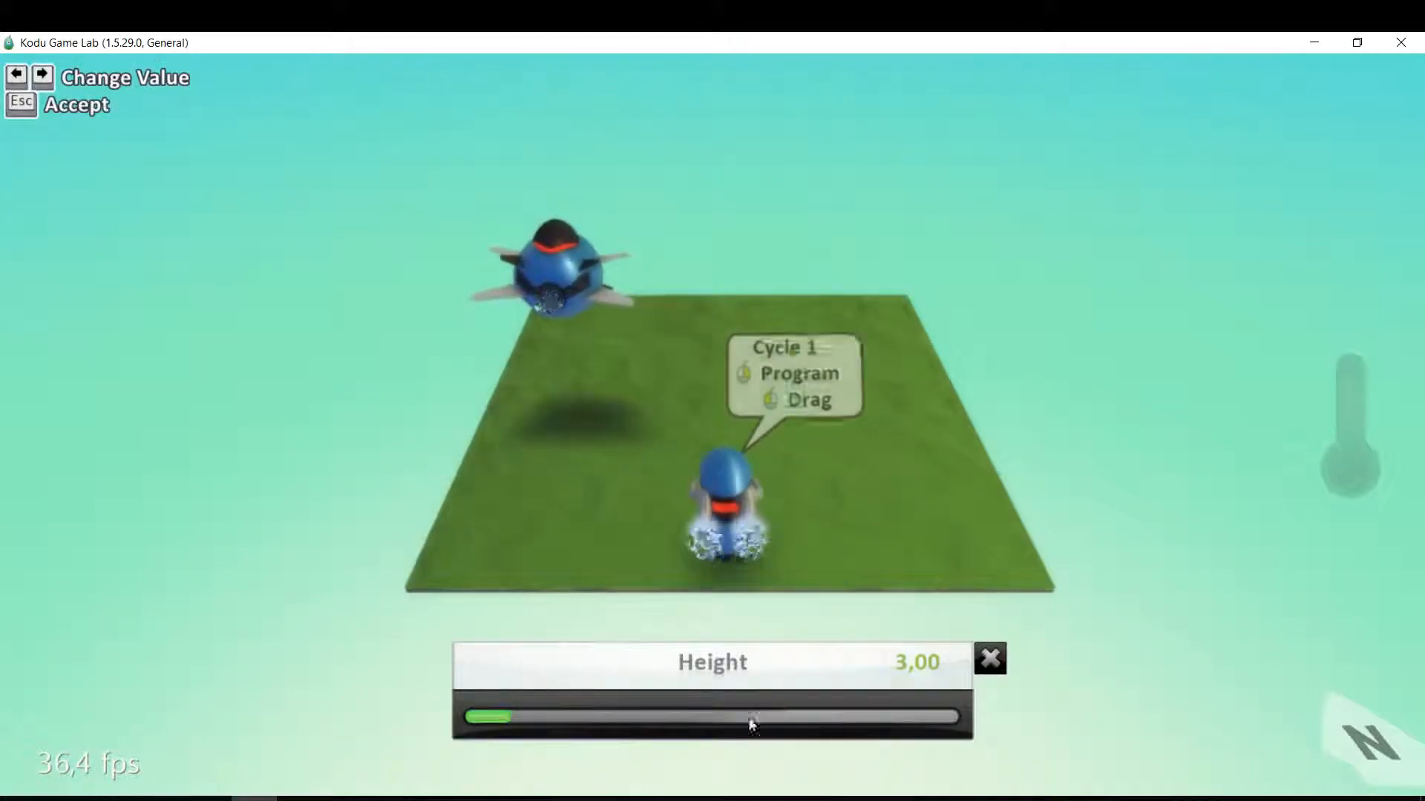
left_click_drag(661, 716, 484, 717)
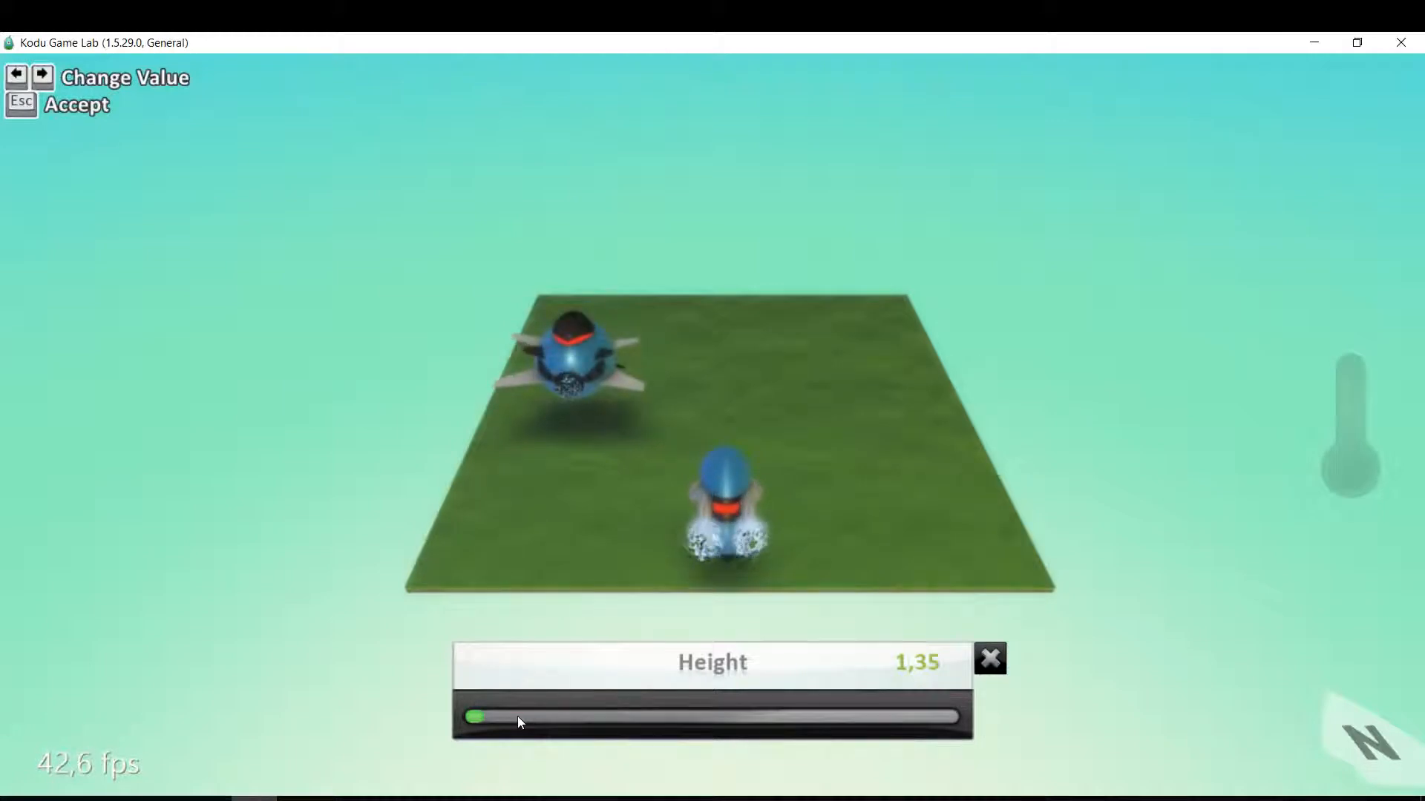
left_click(991, 659)
mouse_move(576, 373)
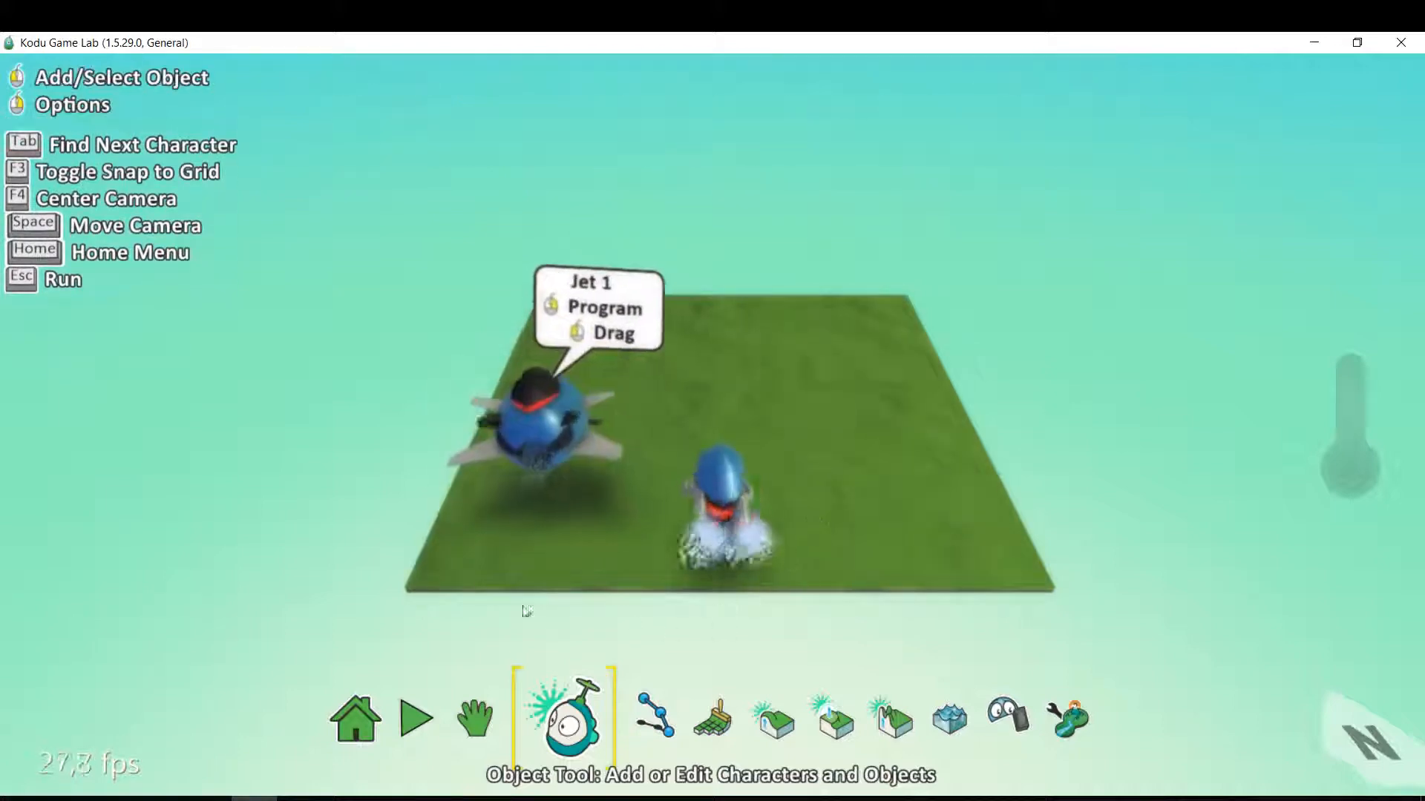
Set the Ground Brush to the round brush shape.
mouse_move(725, 714)
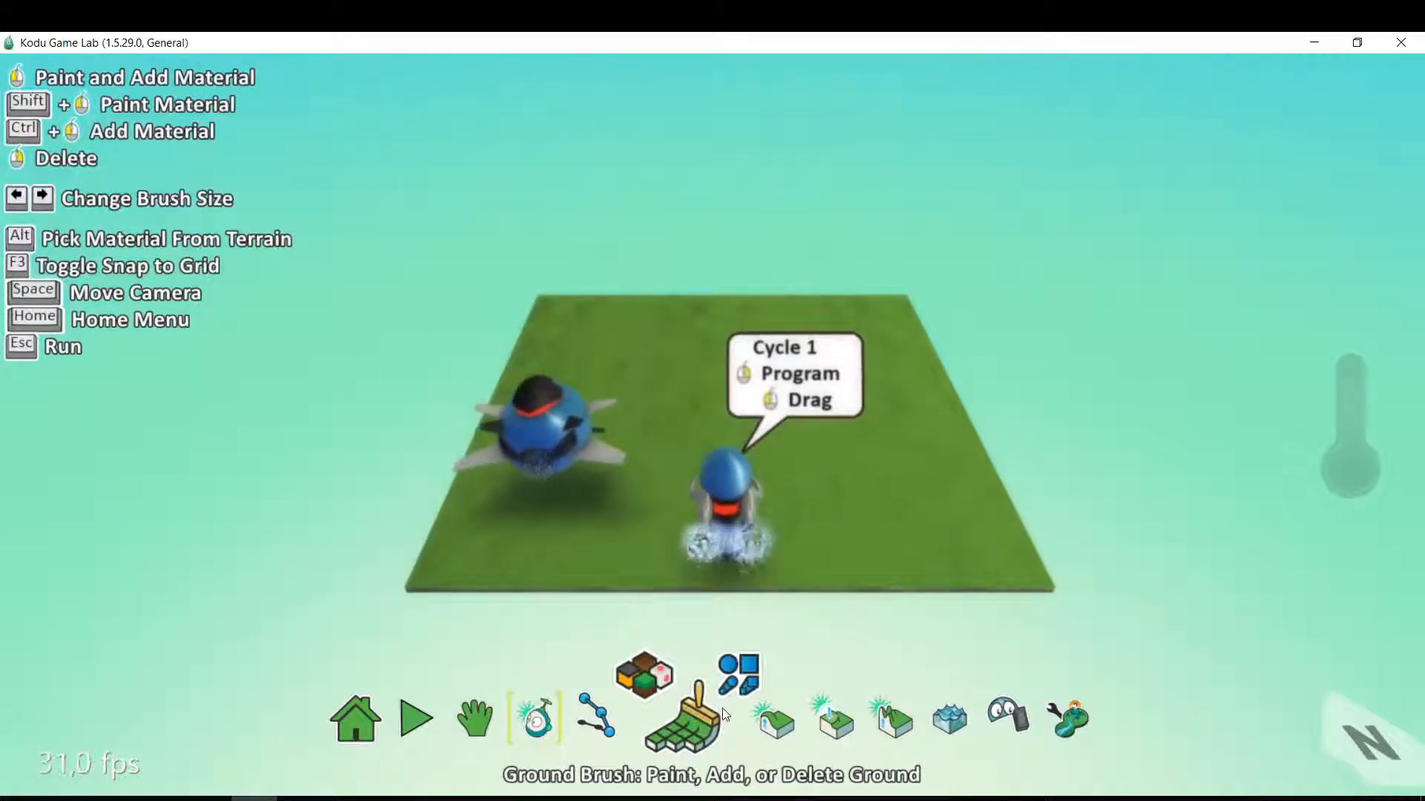
left_click(739, 672)
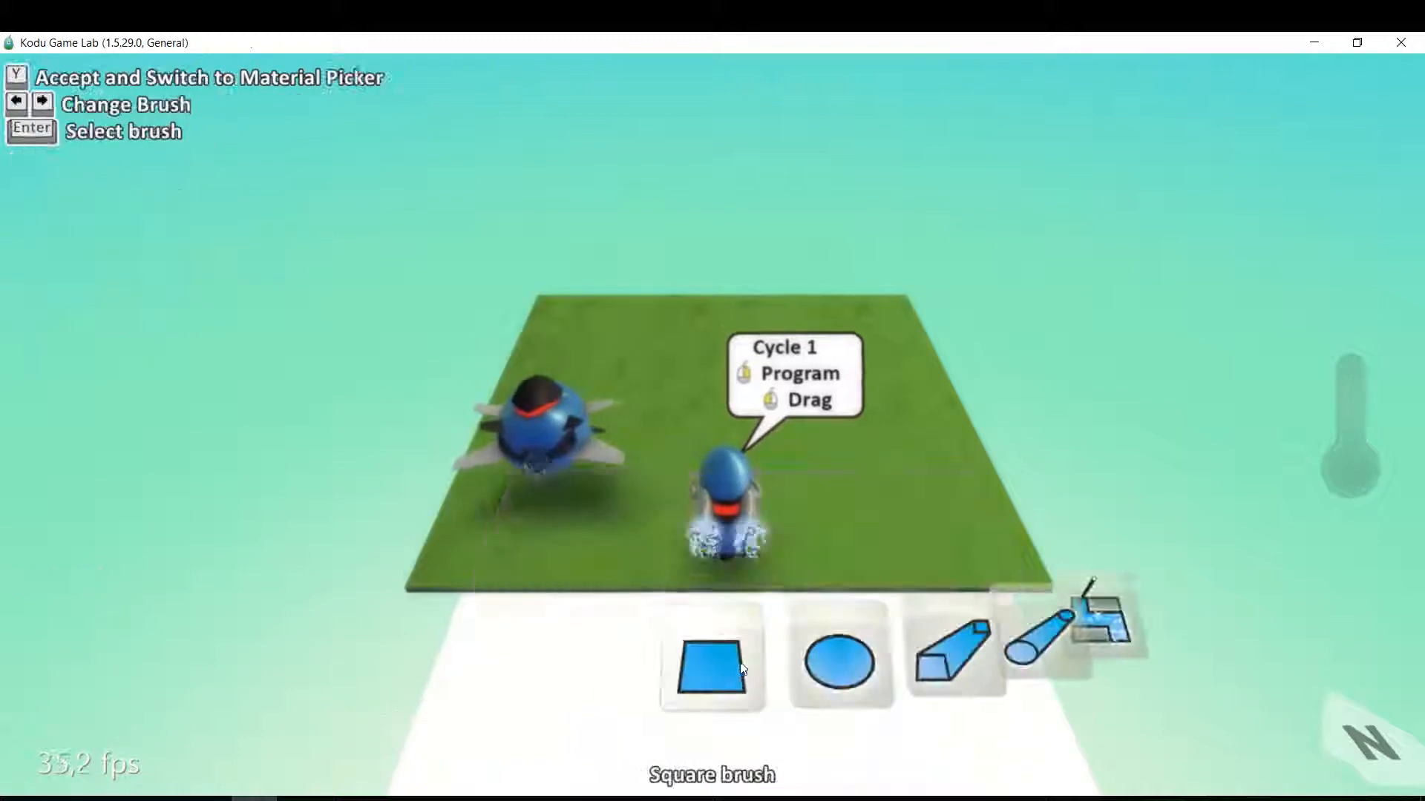
key("Right")
key("Return")
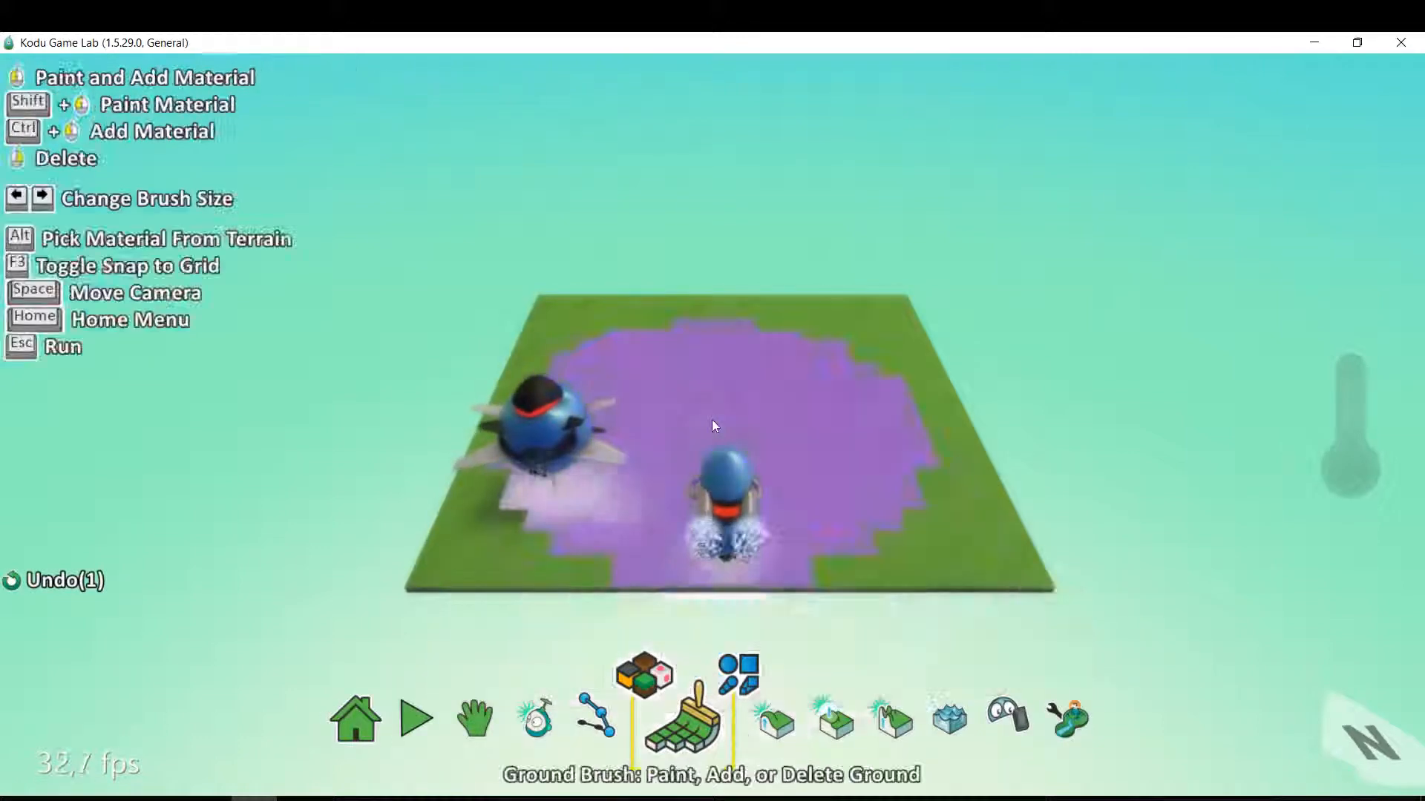
Enlarge the round brush well beyond the square ground and add a large circular area of grass around both characters.
key("Right")
key("Right")
key("Right")
key("Right")
key("Right")
key("Right")
key("Right")
key("Right")
scroll(719, 314, "down", 3)
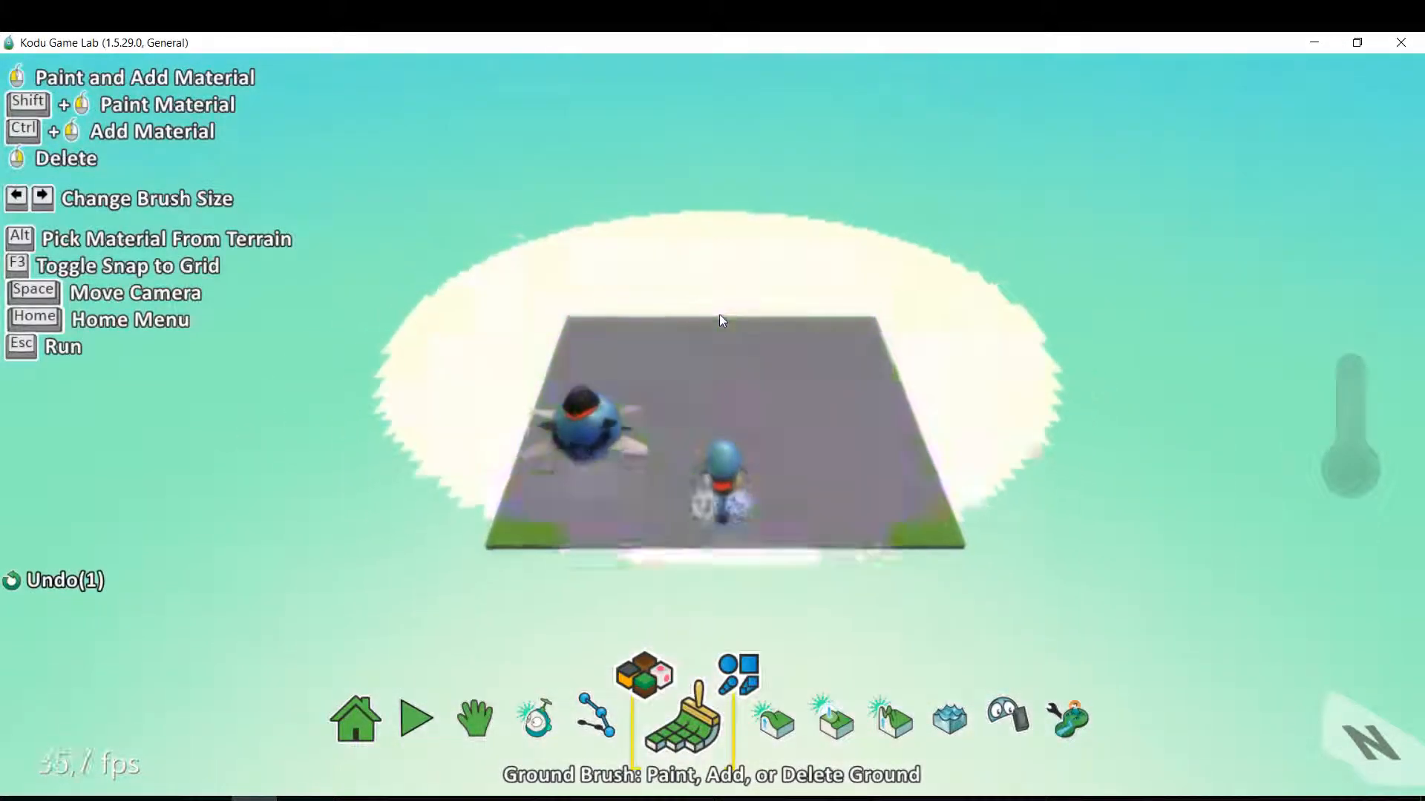
key("Right")
key("Right")
key("Right")
key("Right")
key("Right")
key("Left")
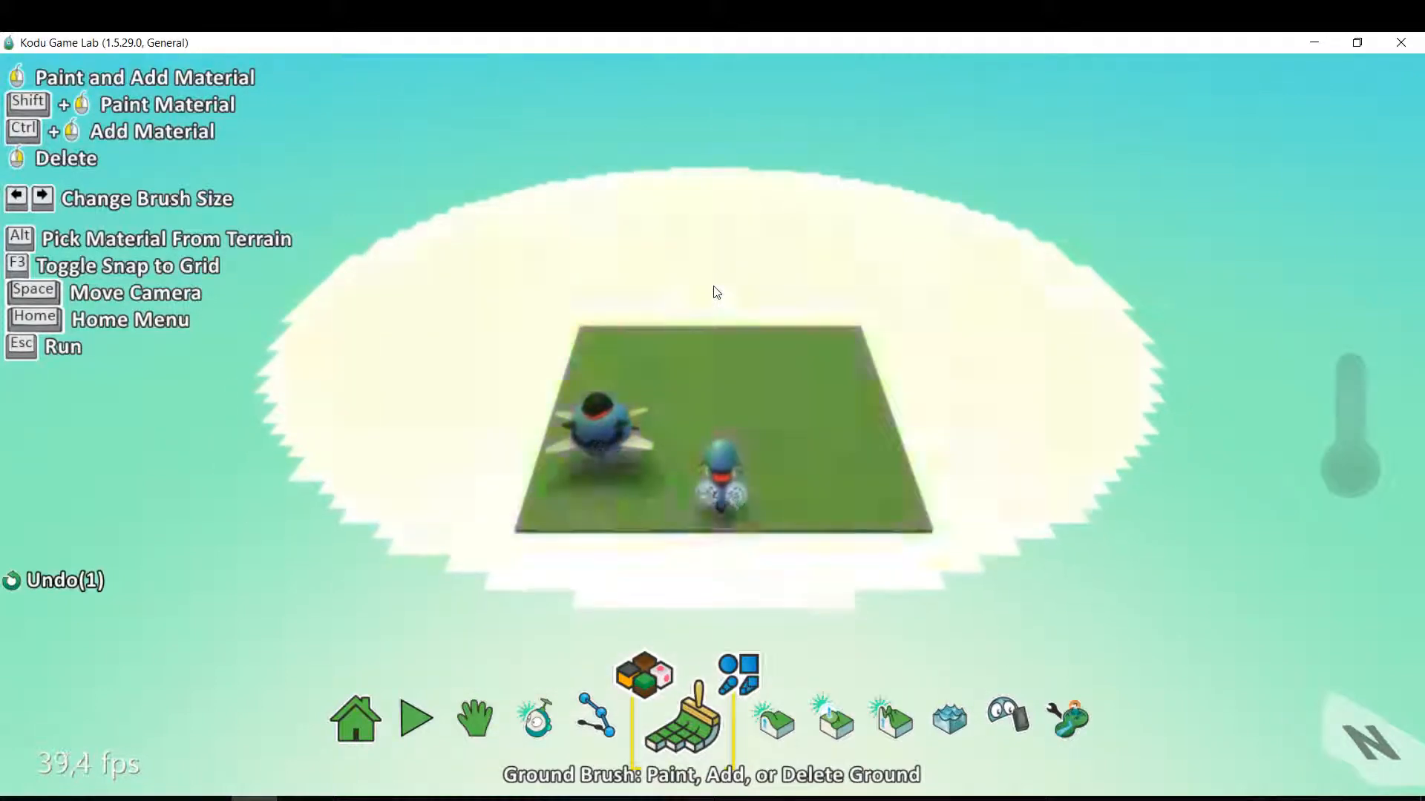
left_click(716, 290)
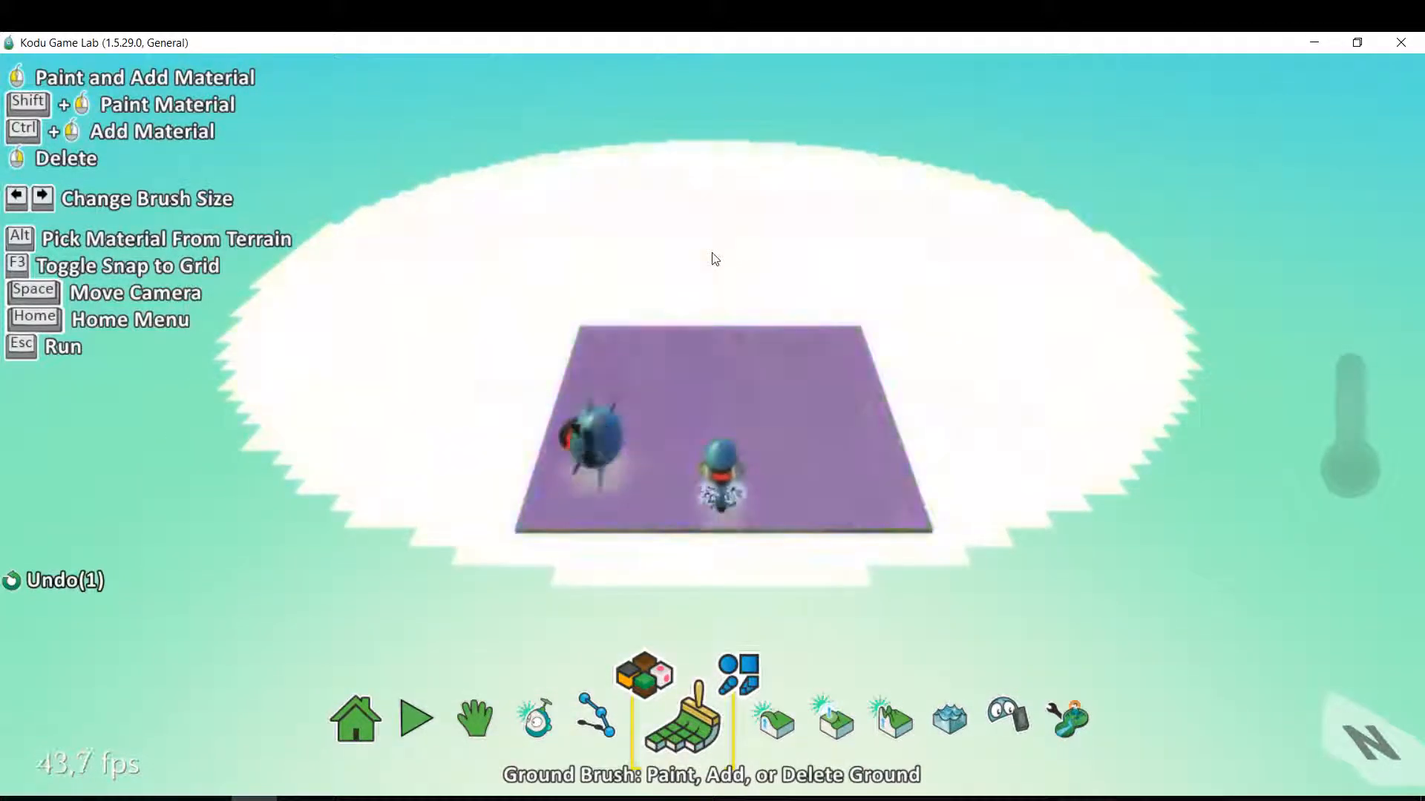
left_click(715, 258)
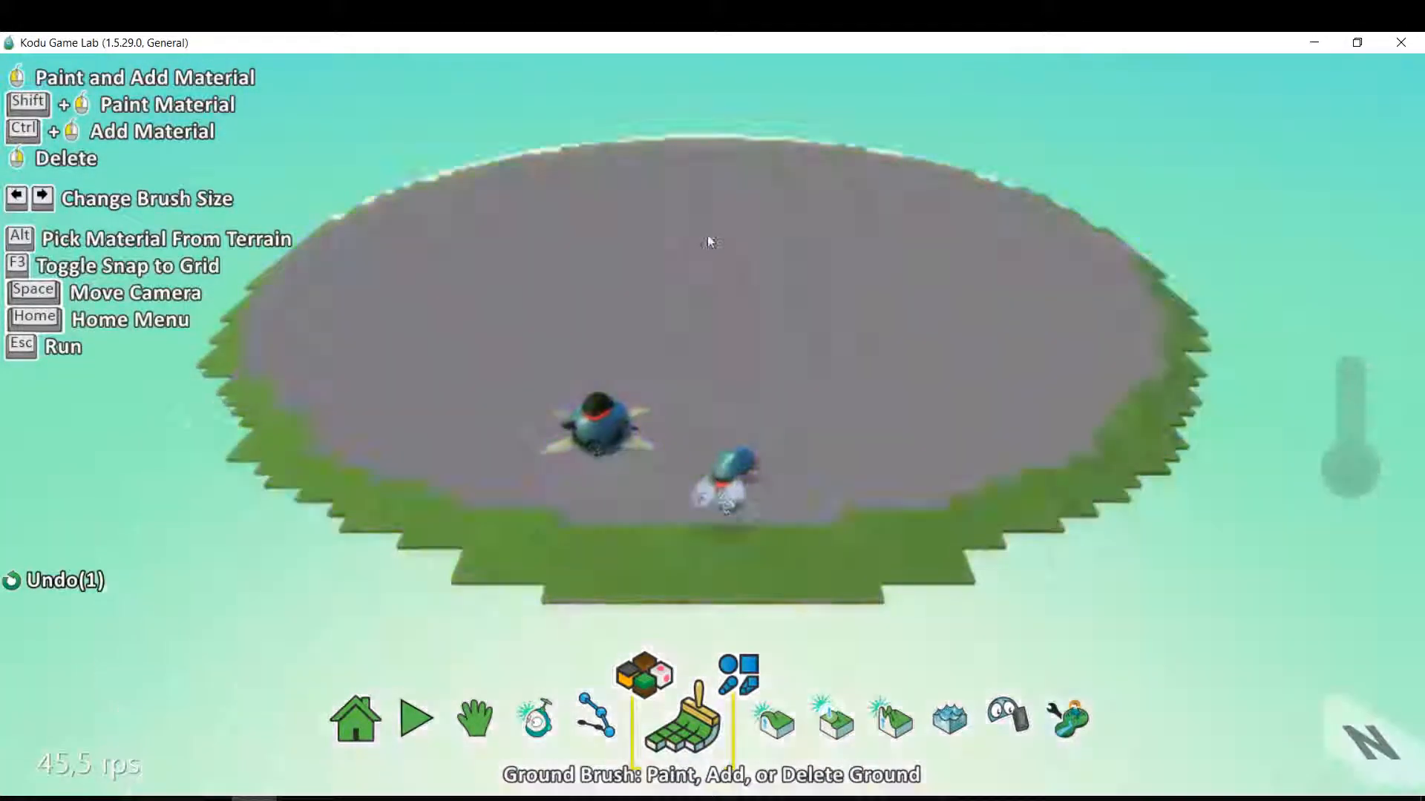
Enlarge the round brush further and extend the circular grass ground outward.
key("Right")
key("Right")
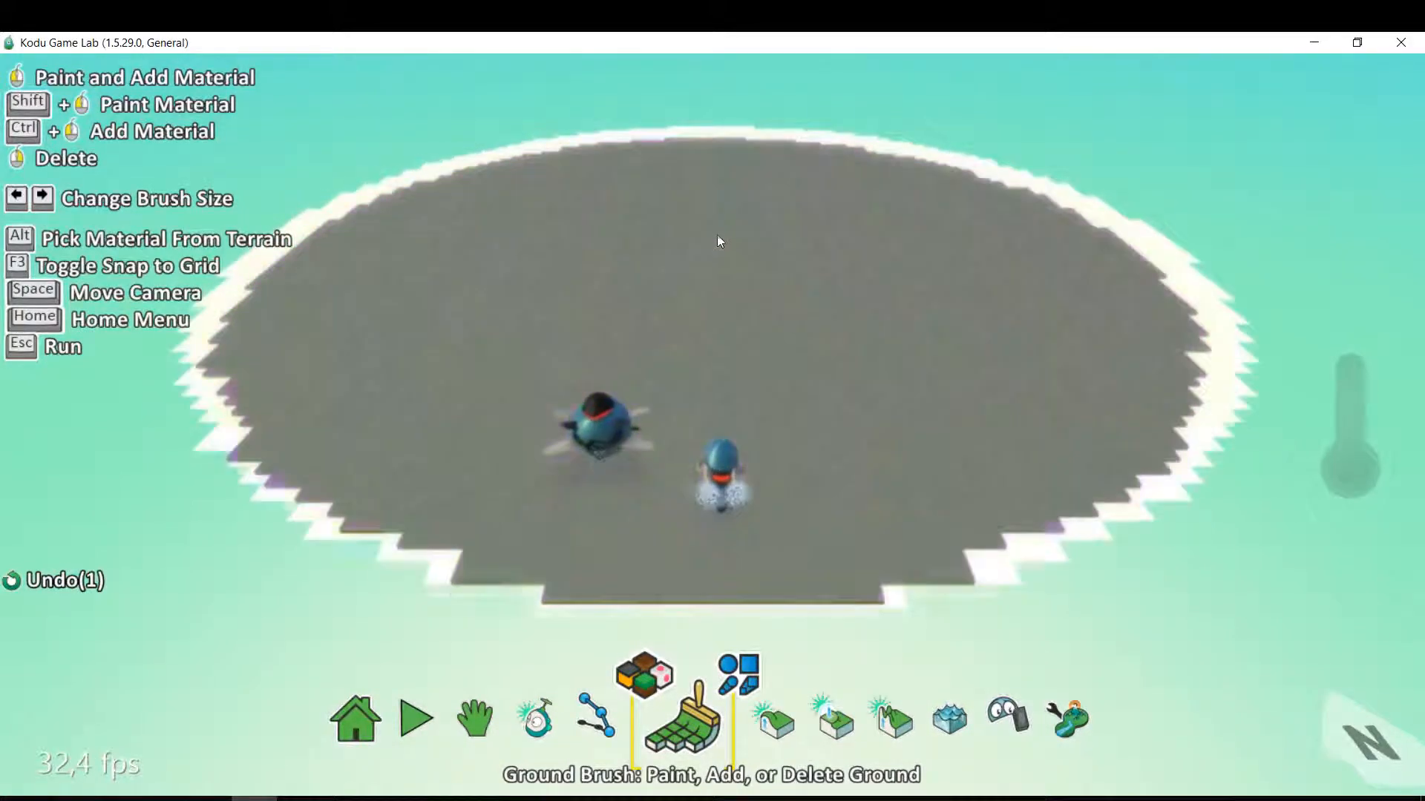
key("Right")
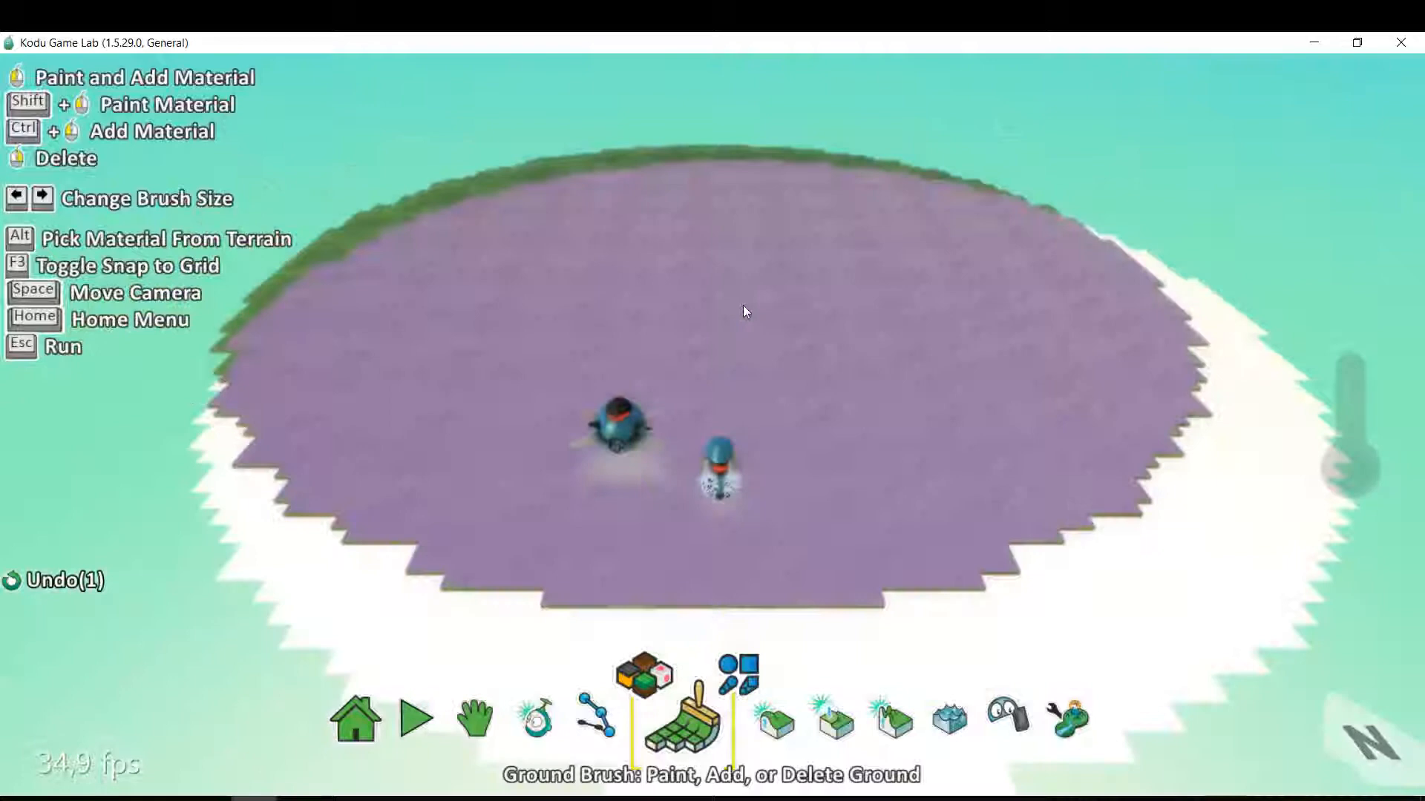
scroll(712, 282, "down", 5)
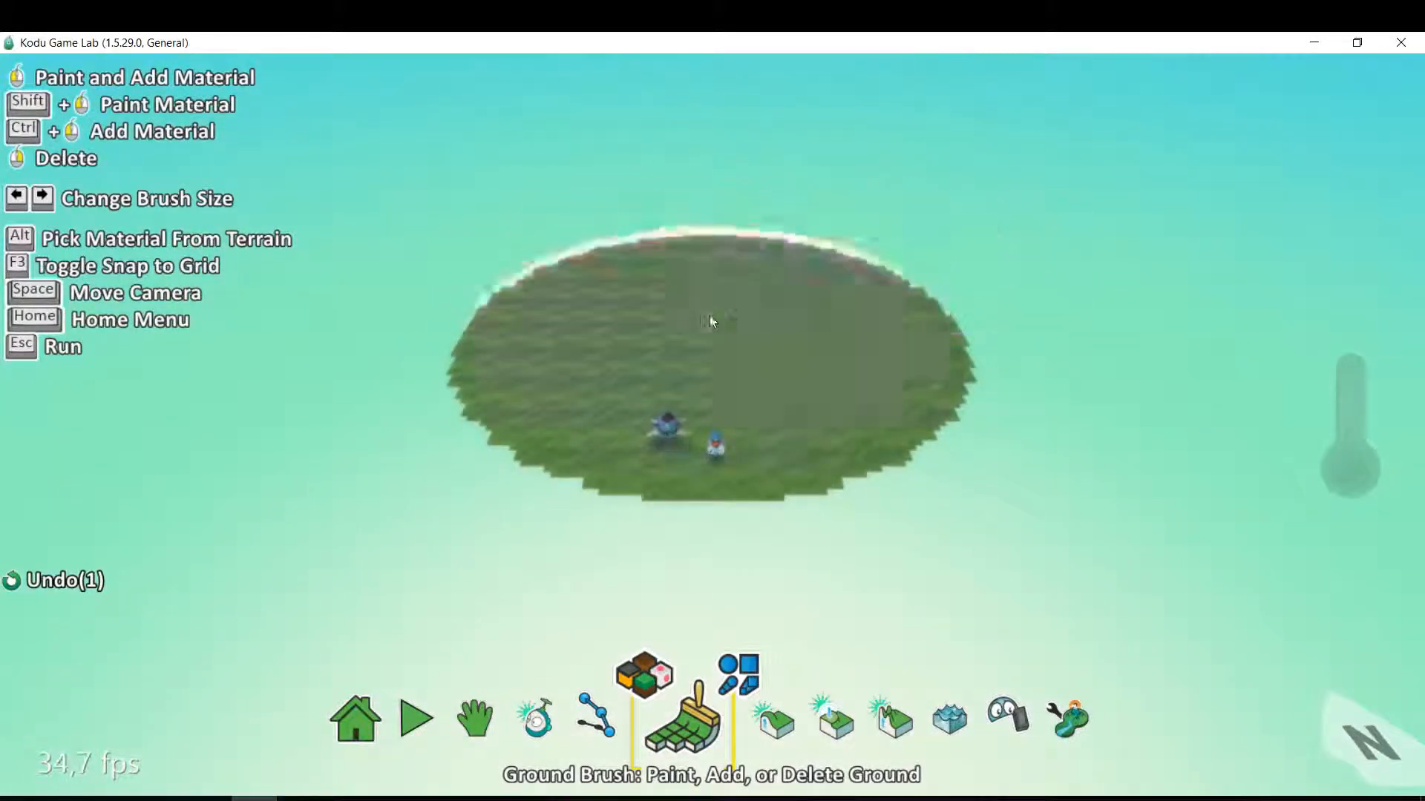
left_click(719, 331)
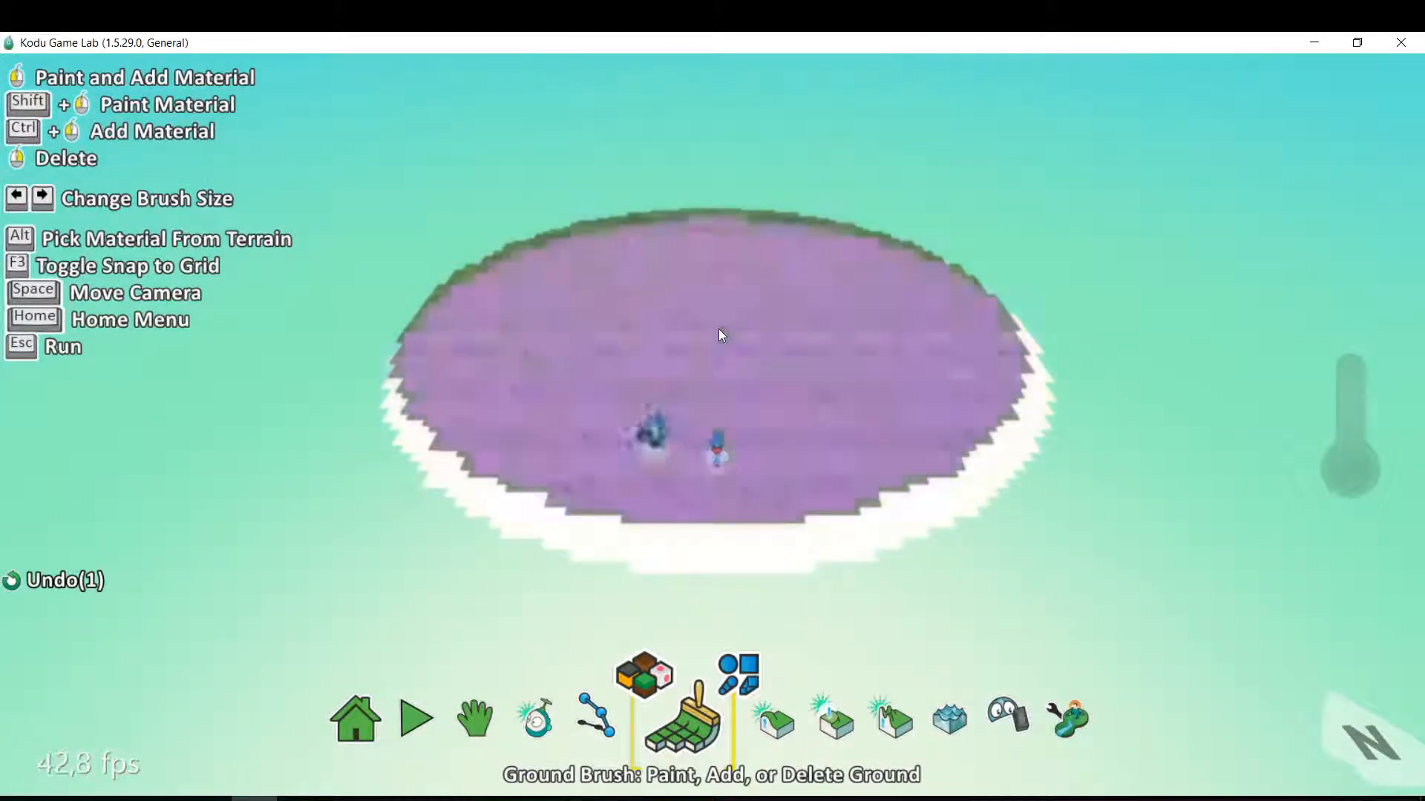
Reduce the round ground brush to a small size, well below the width of the circular ground.
scroll(719, 331, "up", 3)
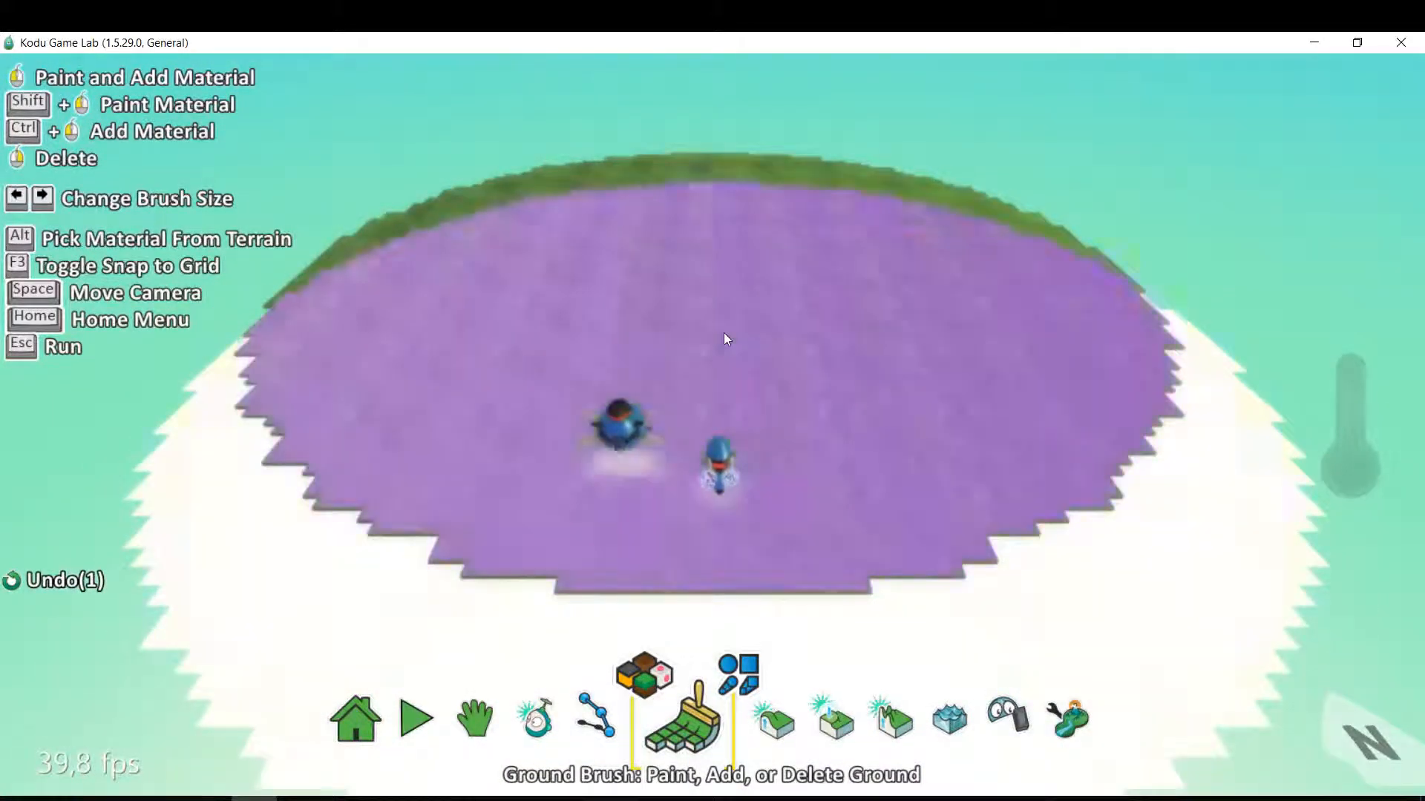
key("Left")
key("Left")
key("Left")
key("Left")
key("Left")
key("Left")
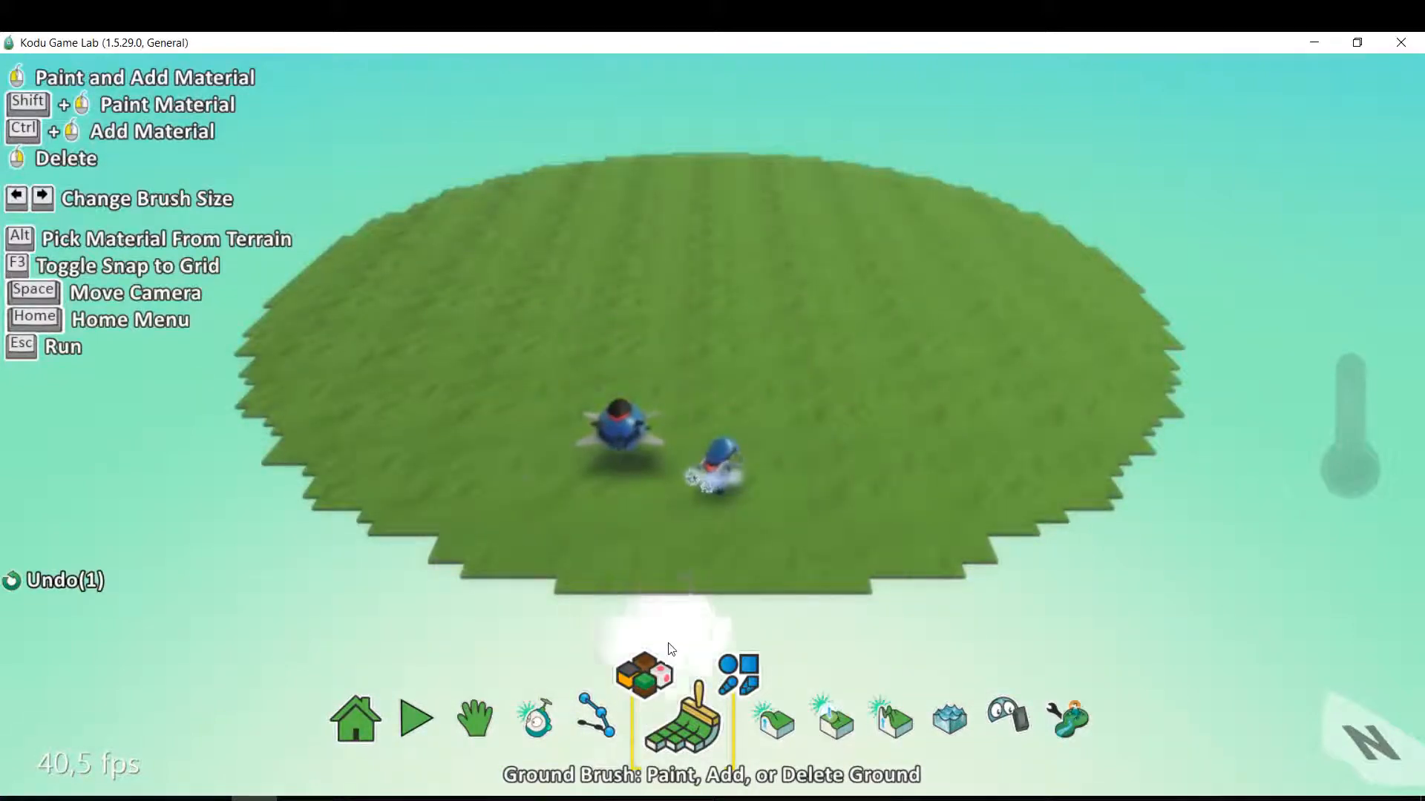
Delete small round patches of grass to leave scattered holes across the circular ground around the two characters.
right_click(501, 447)
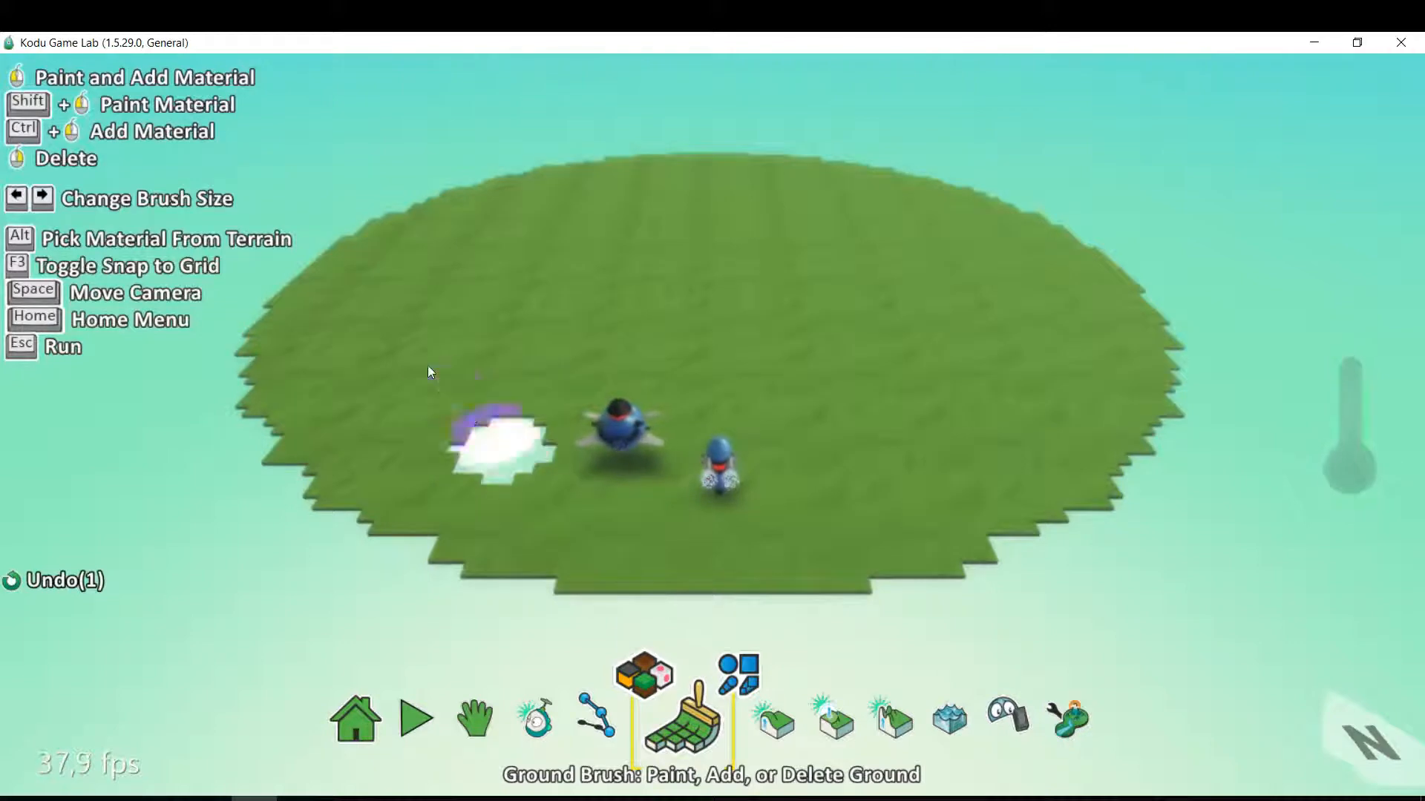
right_click(466, 234)
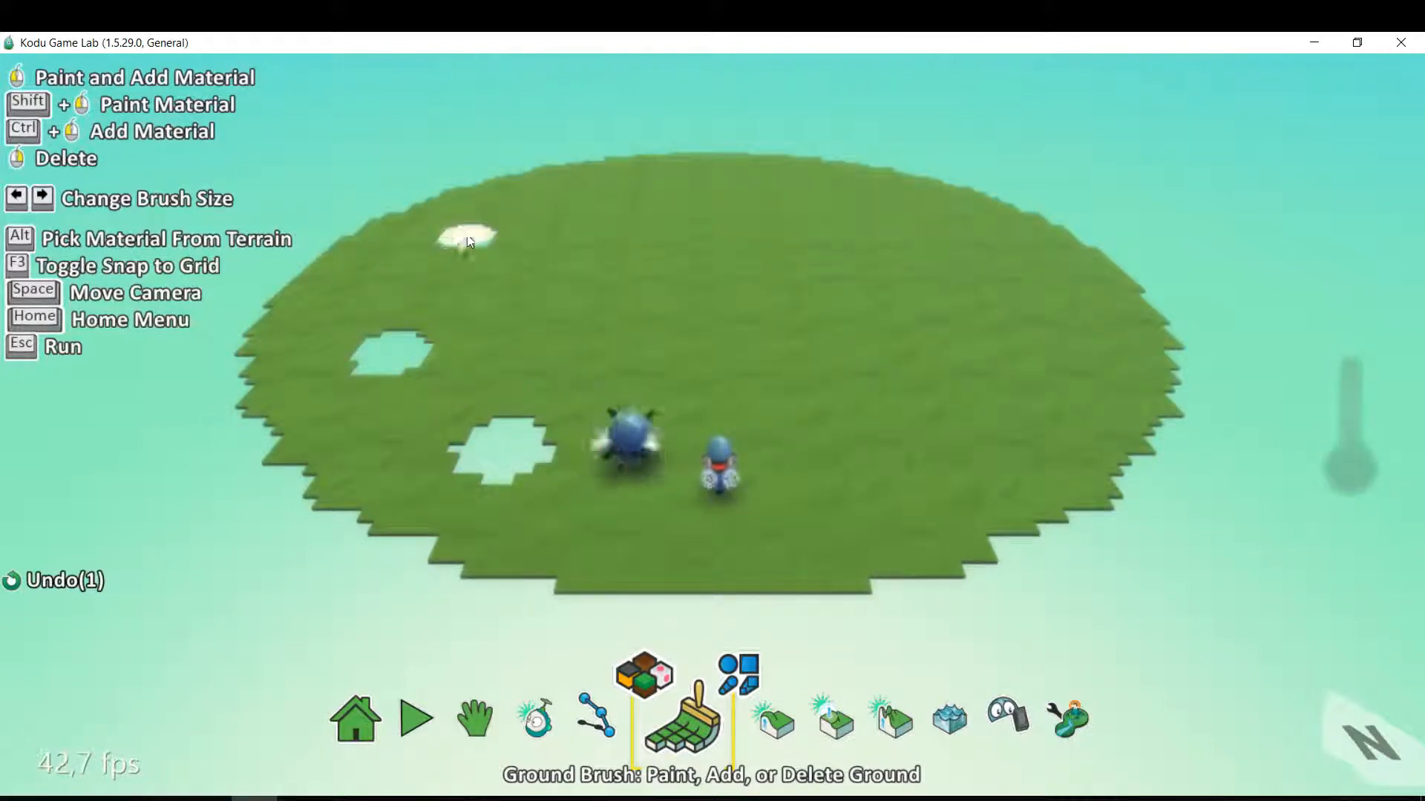
right_click(934, 454)
right_click(1049, 358)
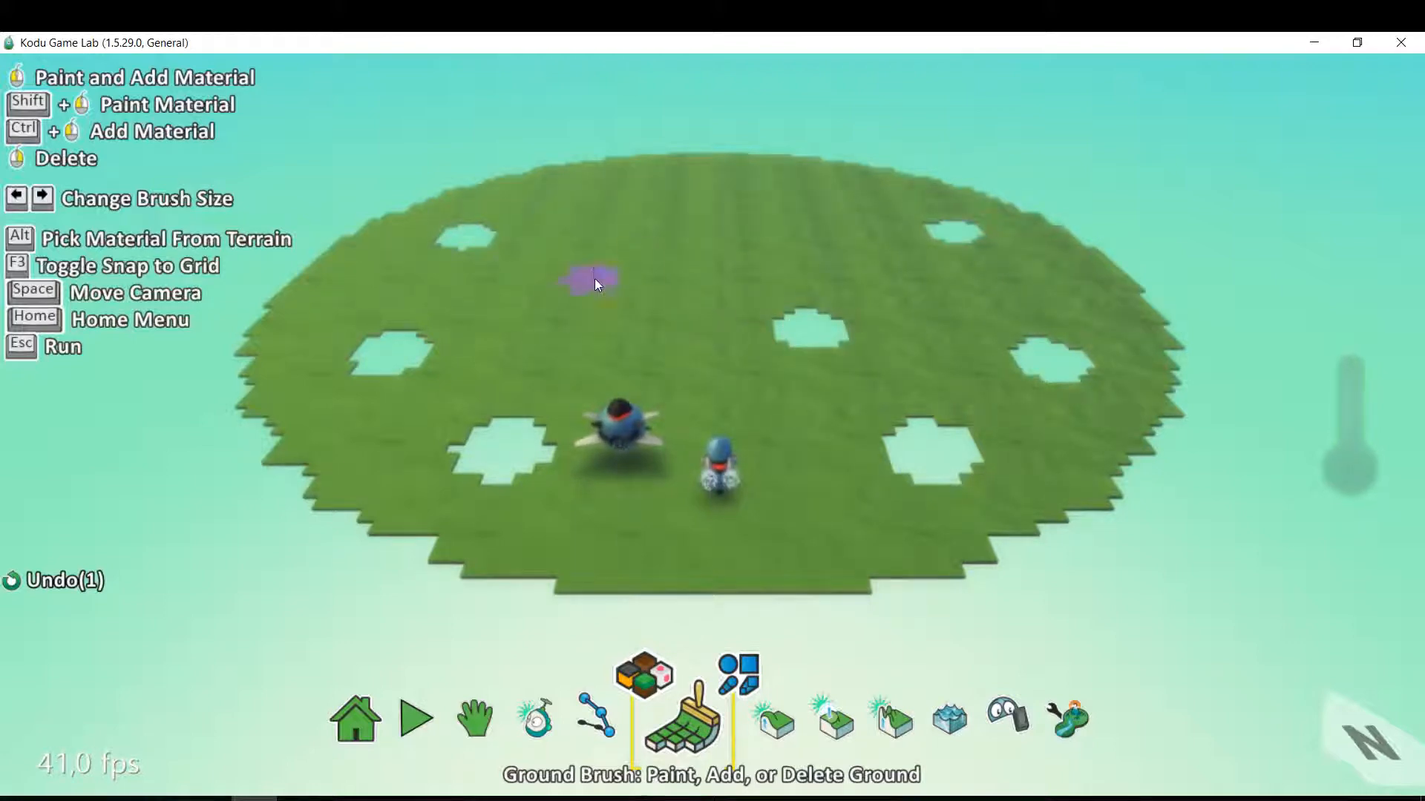
right_click(589, 278)
right_click(939, 549)
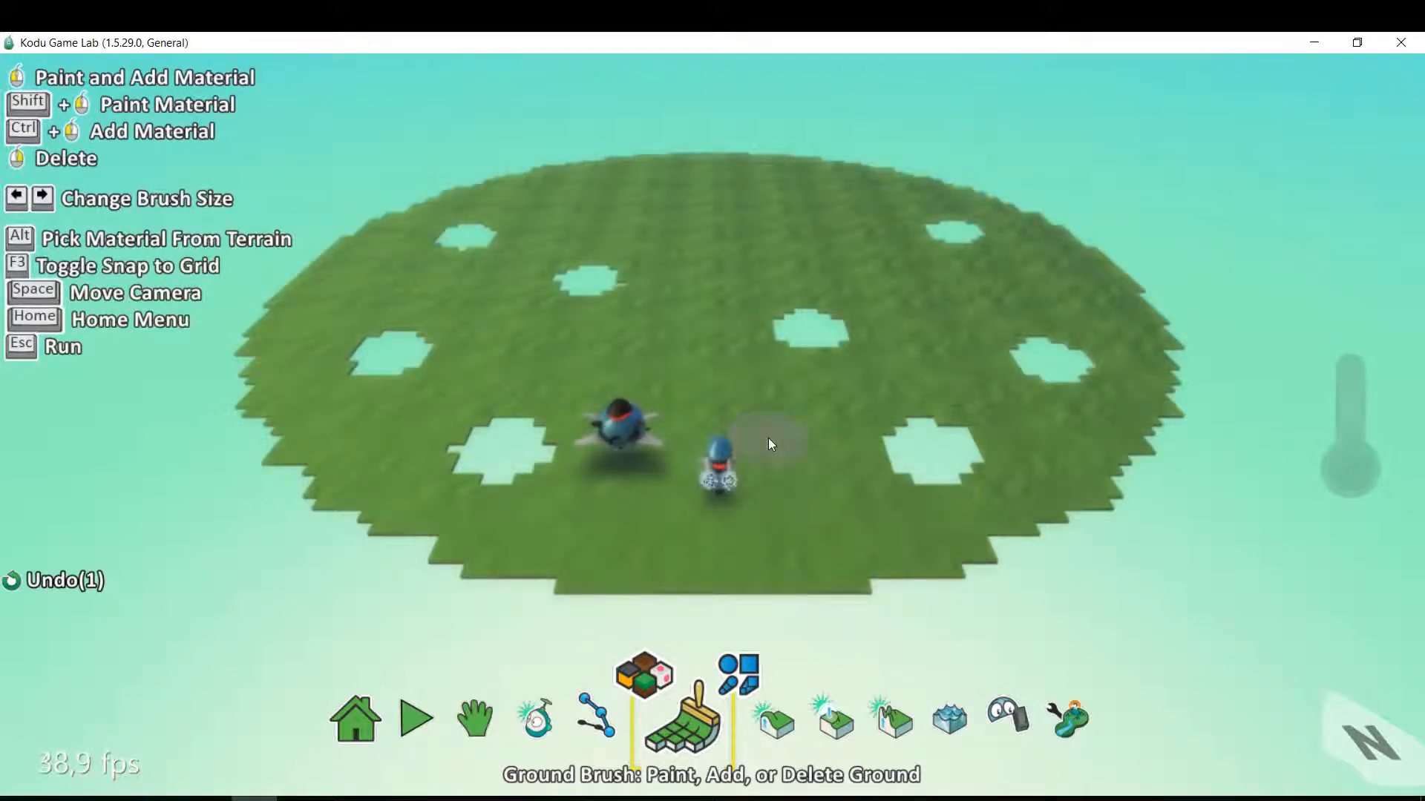
Shrink the ground brush, delete a small patch of grass beside the cycle and fill it back in.
key("Left")
key("Left")
key("Left")
key("Left")
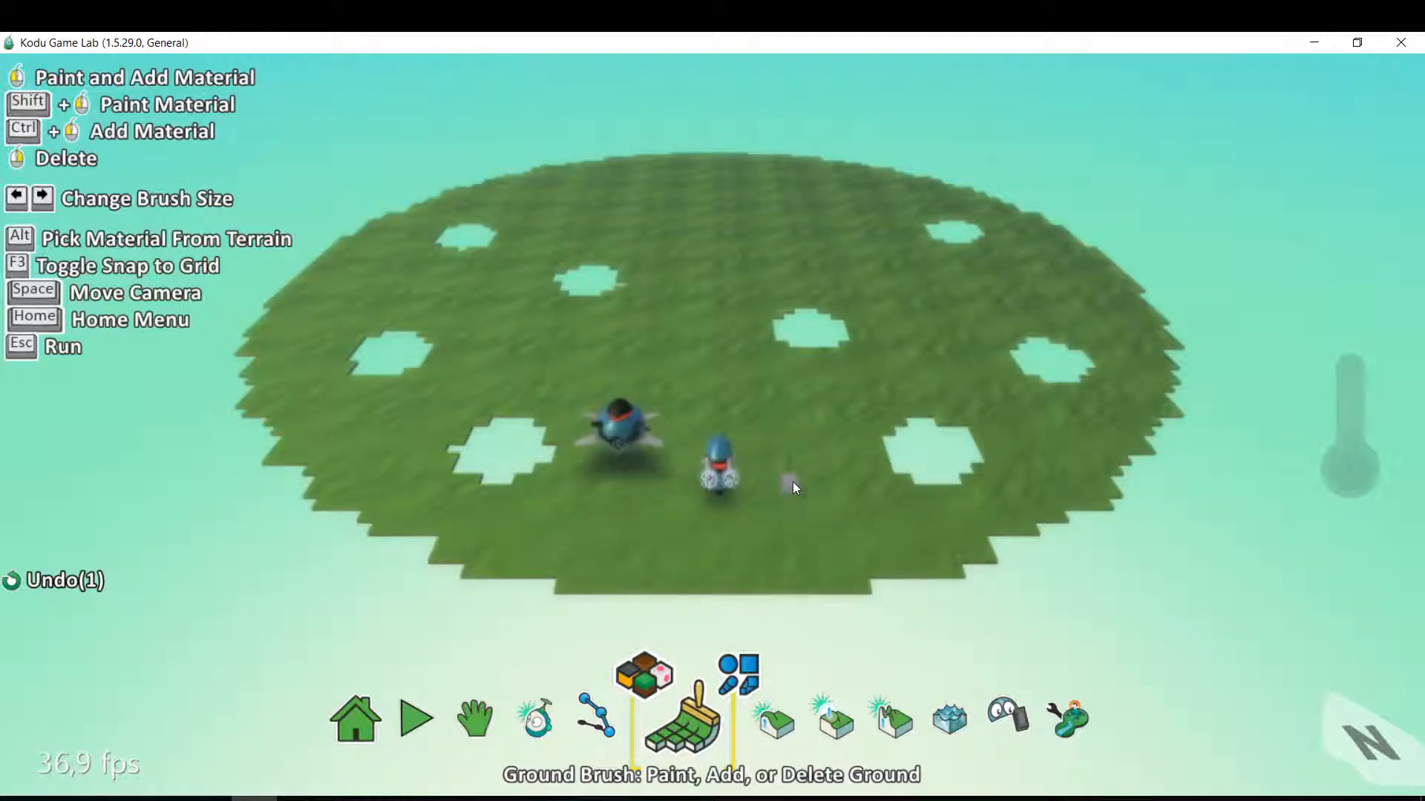
right_click(793, 483)
left_click(801, 496)
right_click(791, 496)
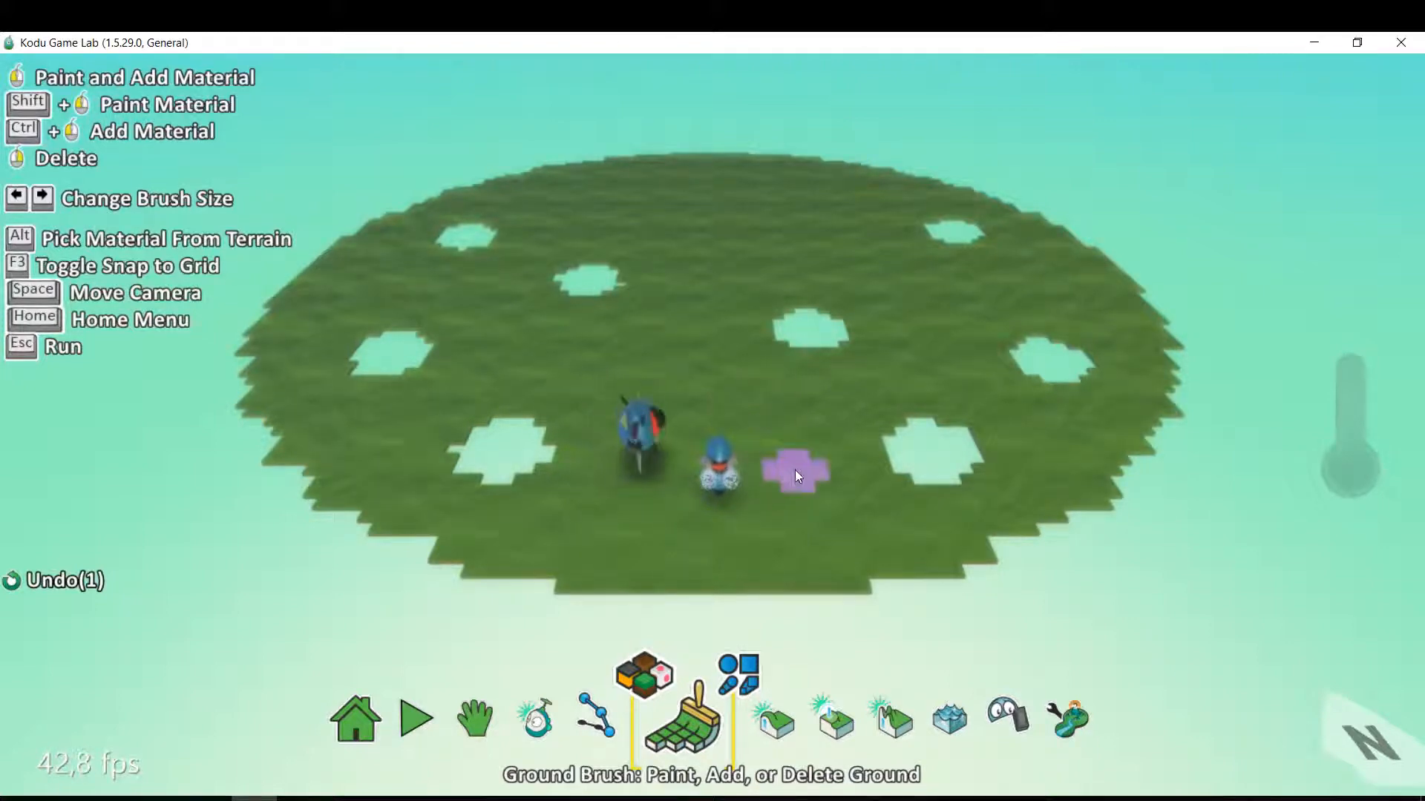
Delete a diagonal strip of grass joining the central hole to the hole on the cycle's right.
right_click_drag(820, 341, 955, 467)
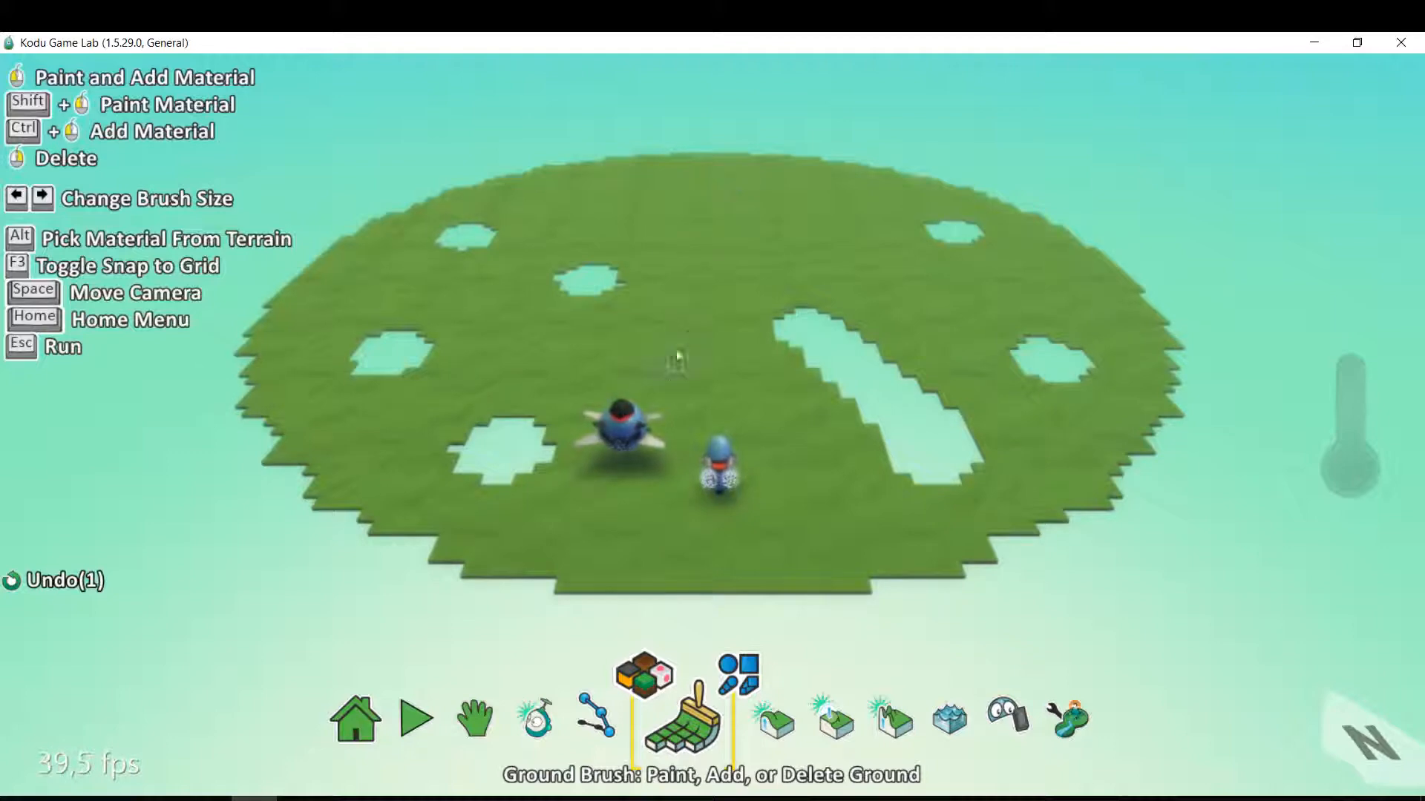
Add a factory object near the far edge of the circular ground.
left_click(692, 318)
scroll(693, 318, "up", 5)
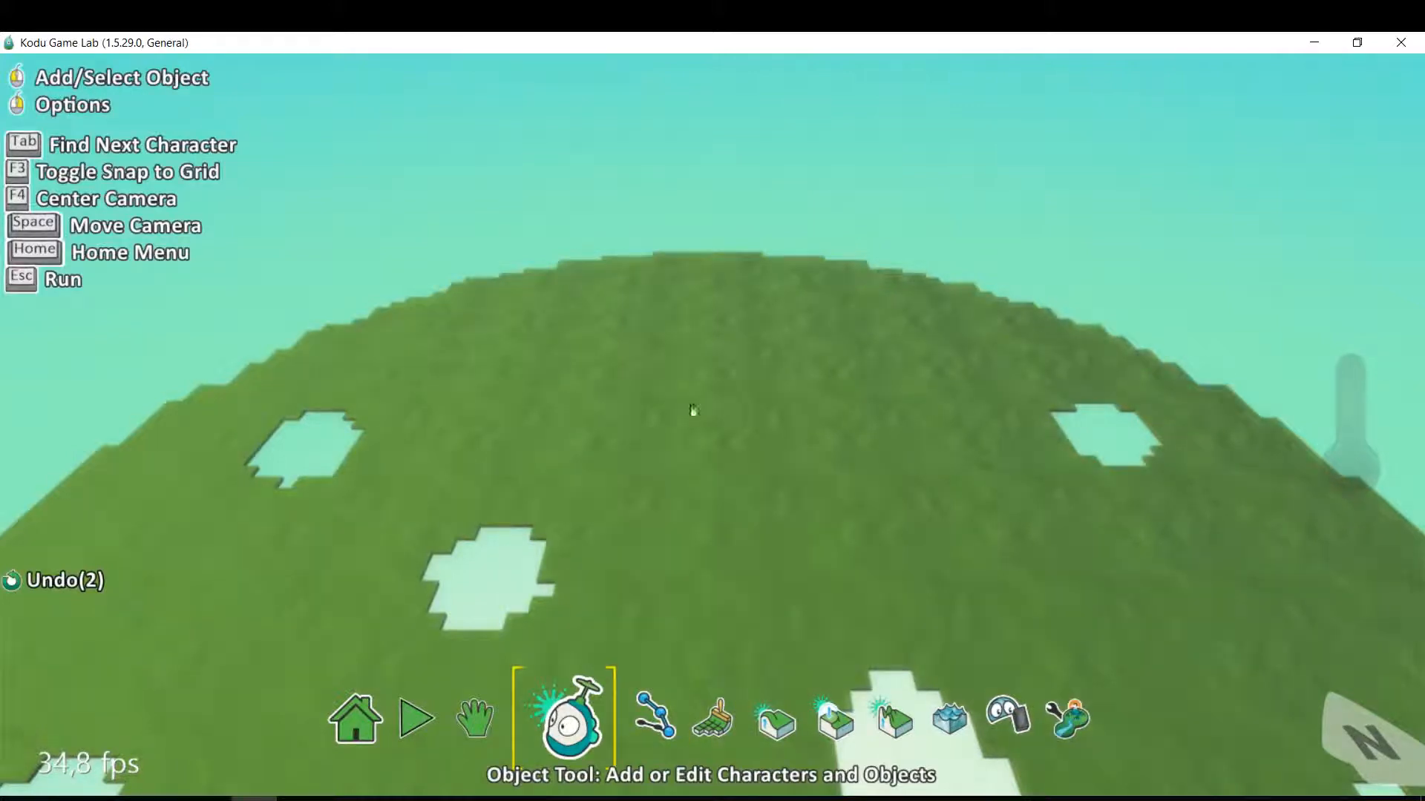
left_click(721, 343)
left_click(714, 638)
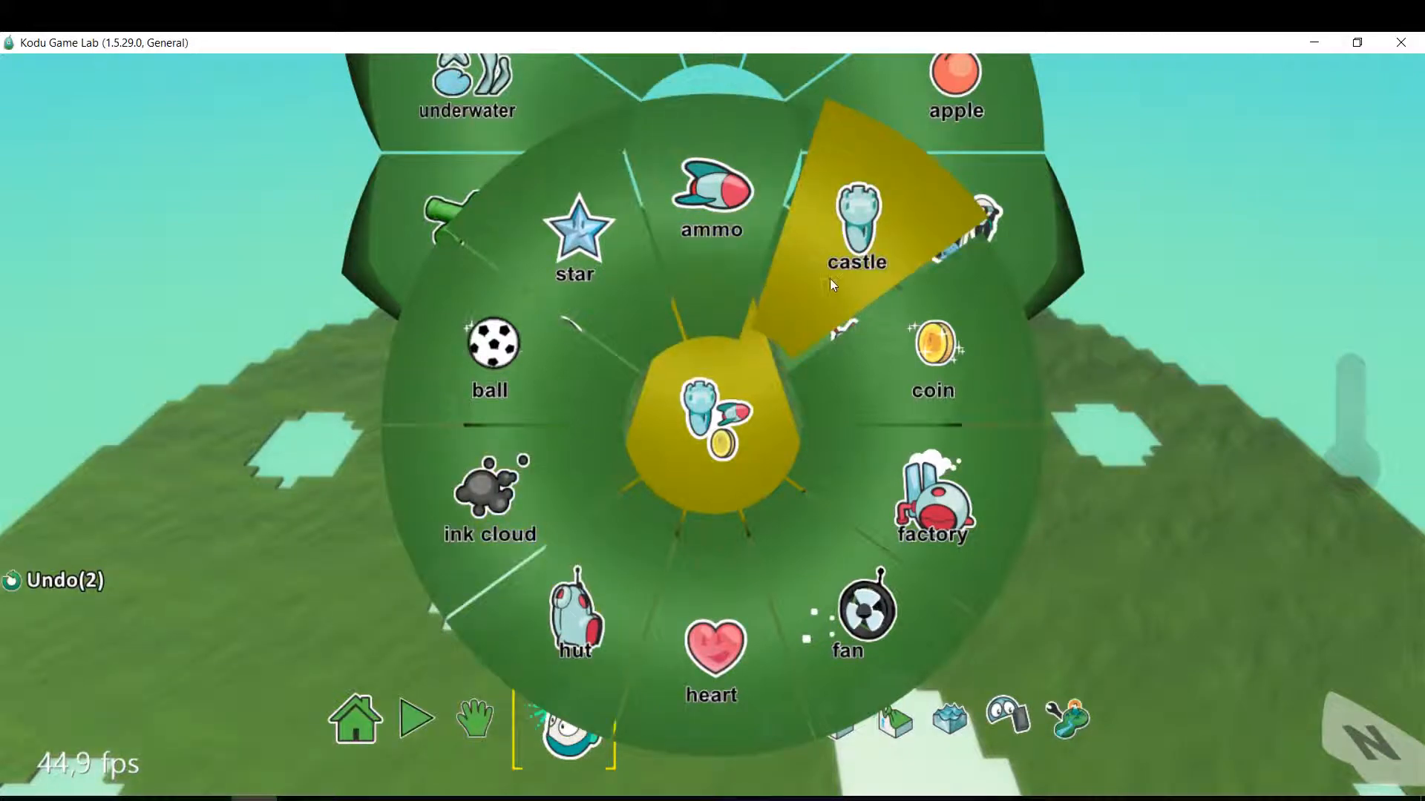
mouse_move(830, 278)
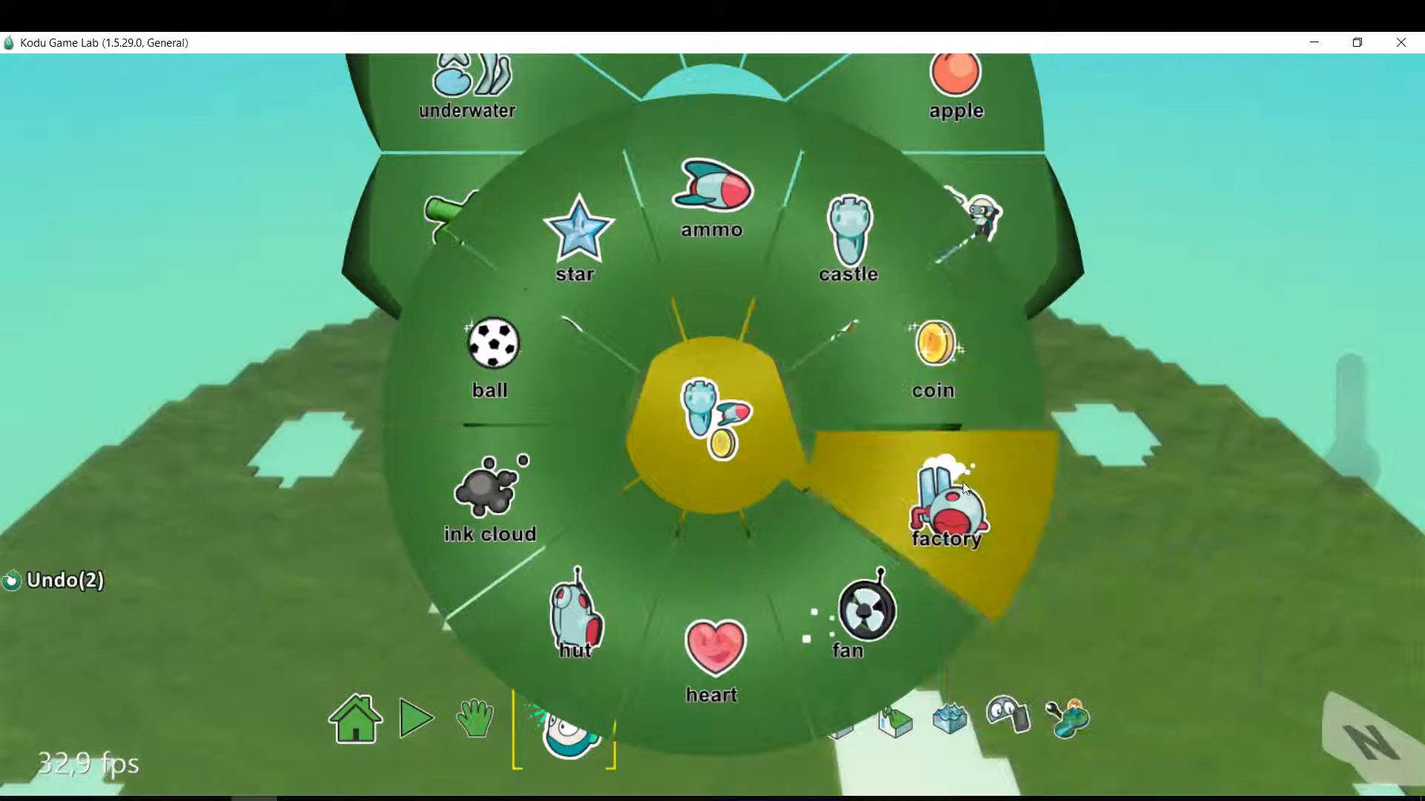
mouse_move(963, 483)
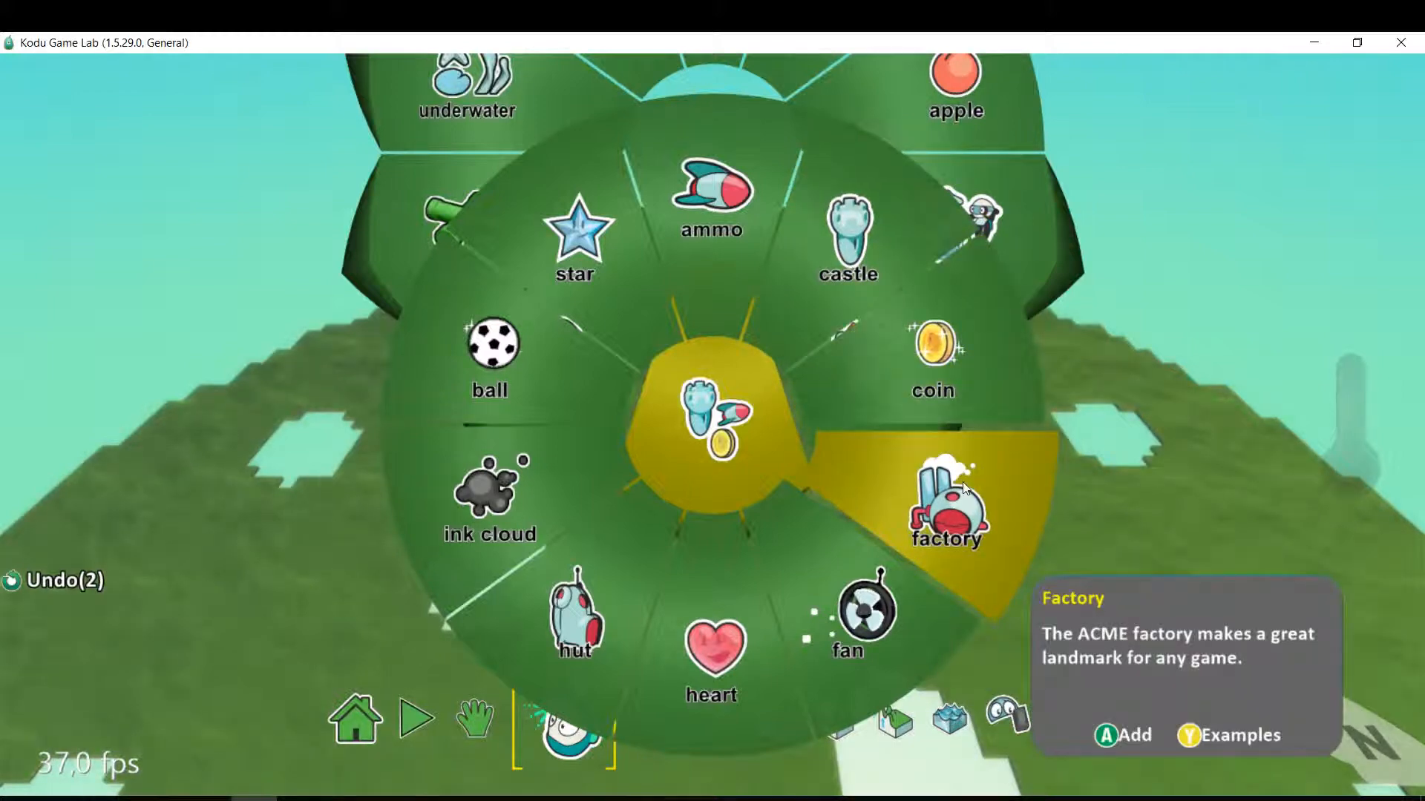
left_click(946, 539)
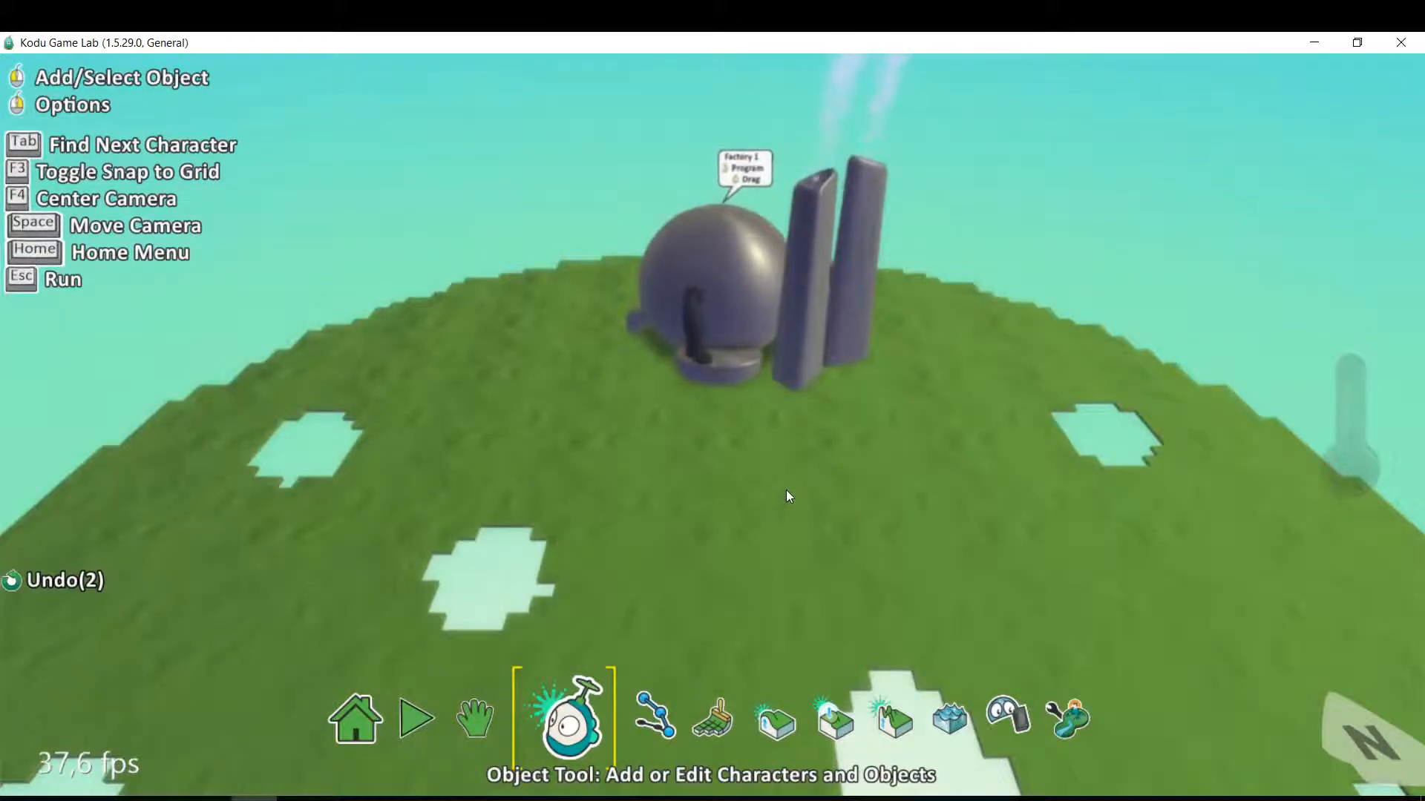
Set the factory's rotation to 270 so its front faces the two characters.
left_click(480, 735)
right_click_drag(549, 658, 929, 616)
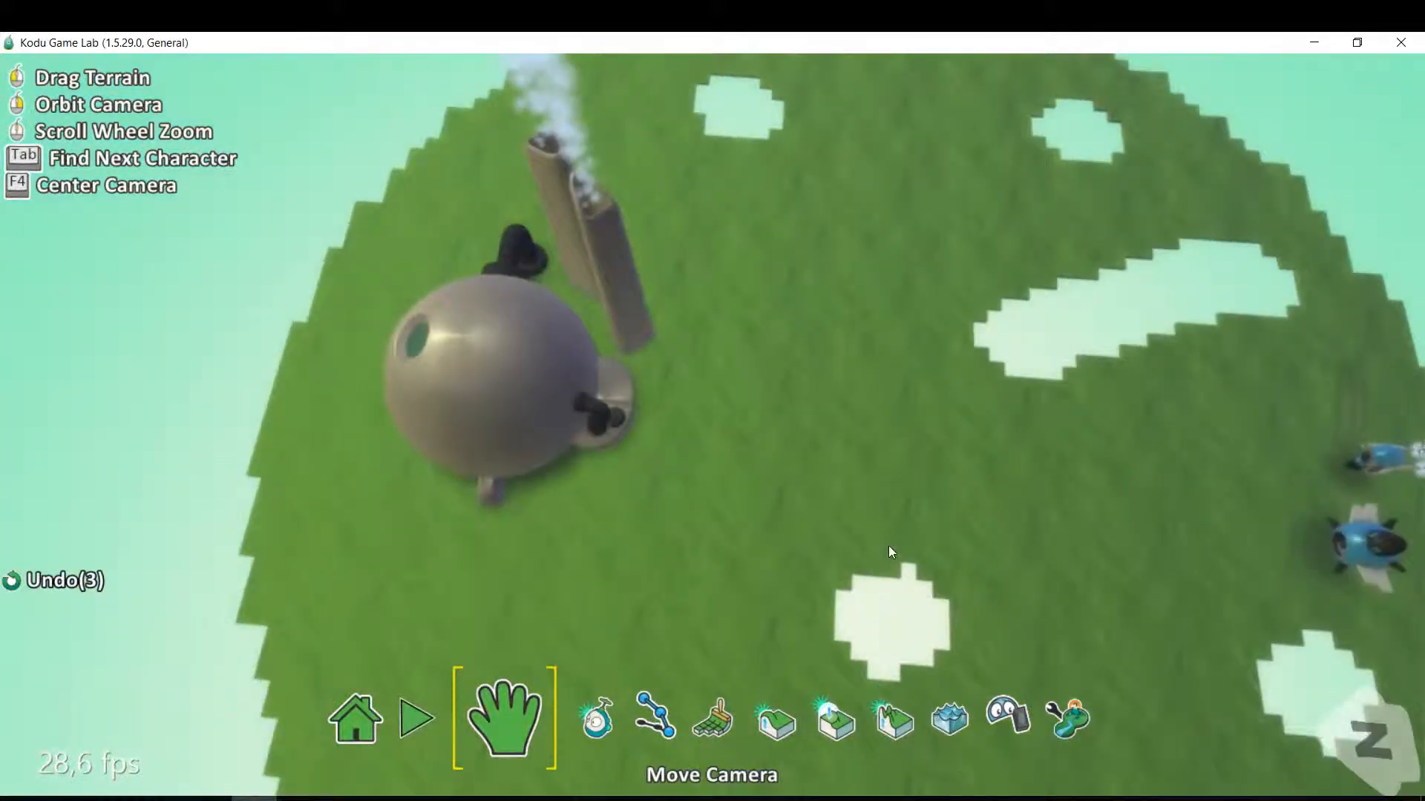
right_click_drag(889, 545, 719, 413)
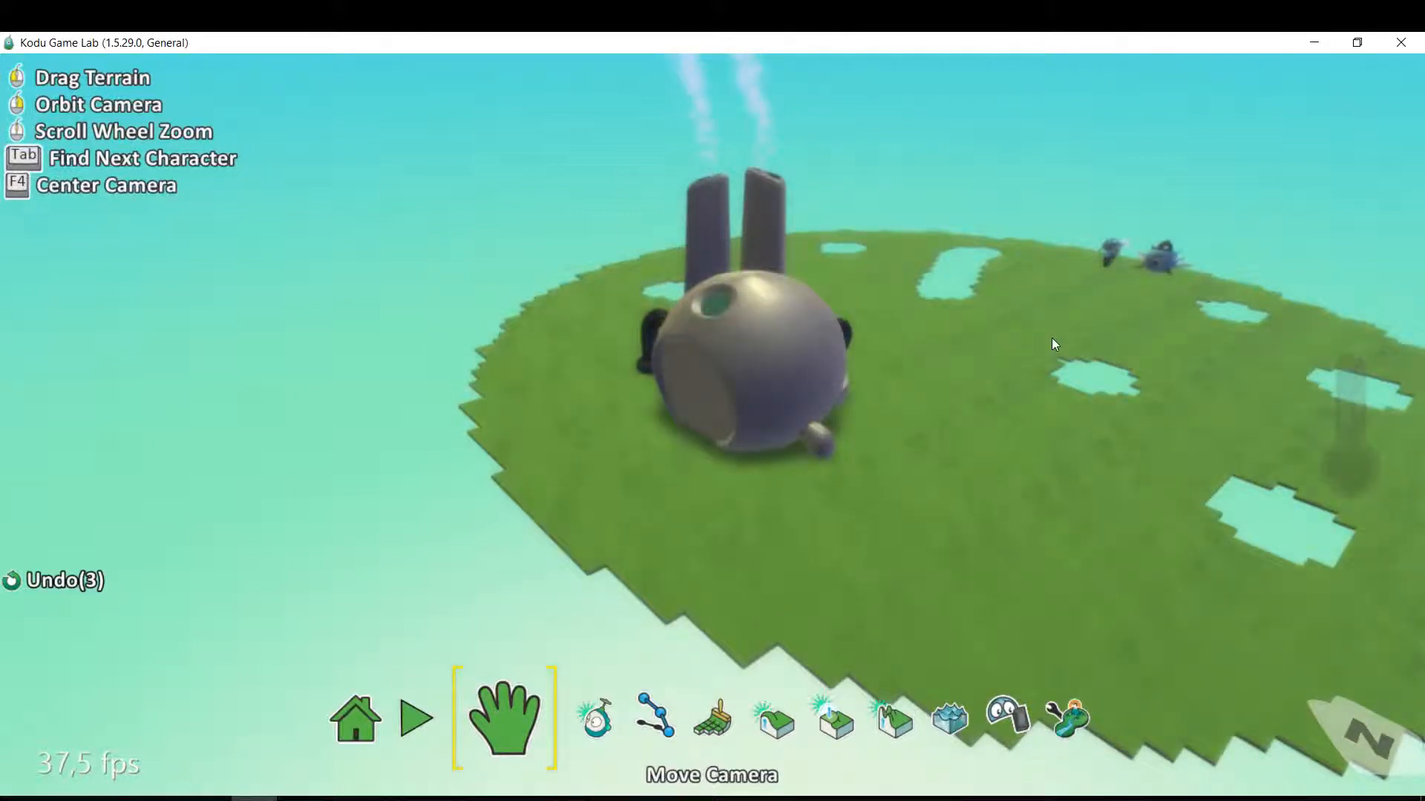
right_click_drag(1052, 337, 834, 331)
left_click(586, 723)
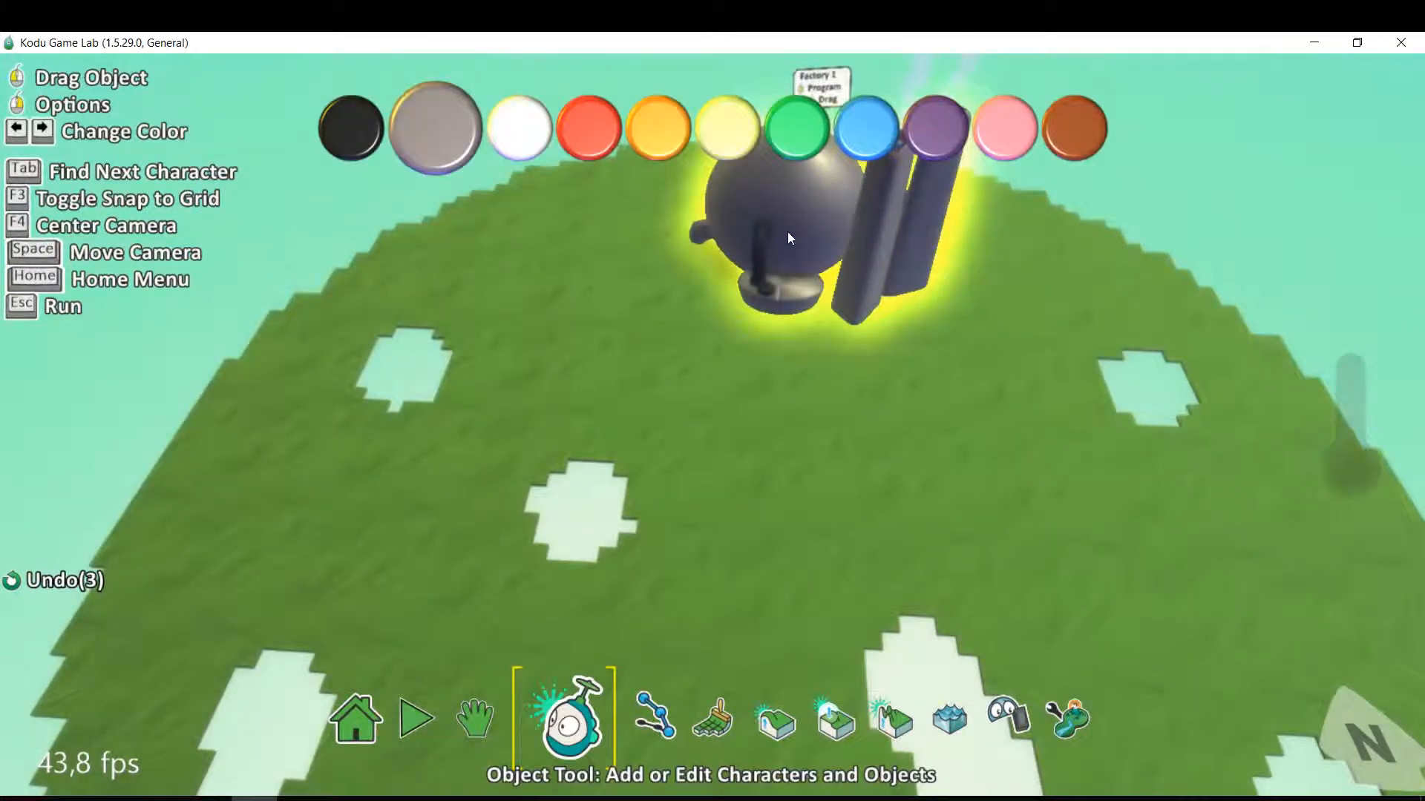
right_click(789, 237)
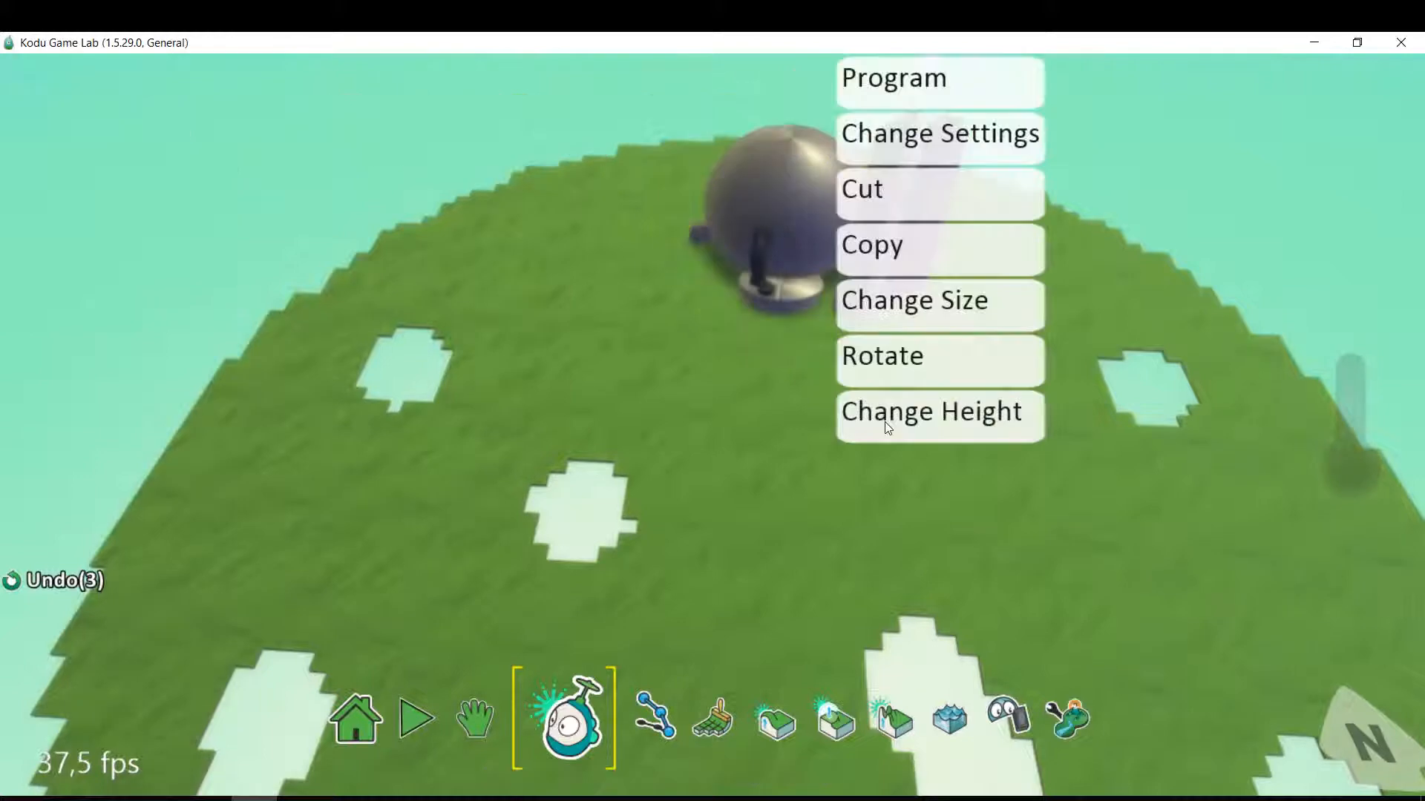
left_click(975, 374)
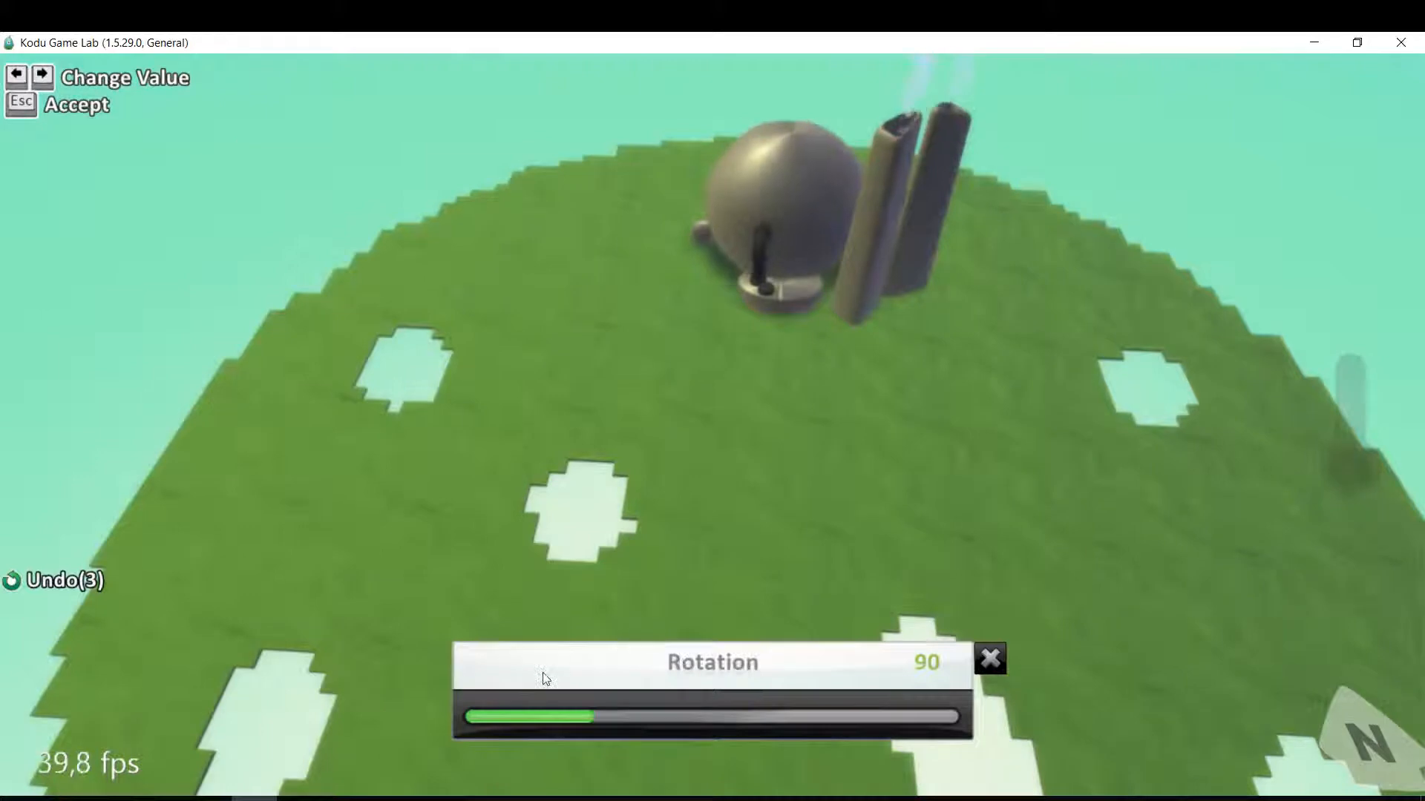
left_click_drag(511, 720, 832, 717)
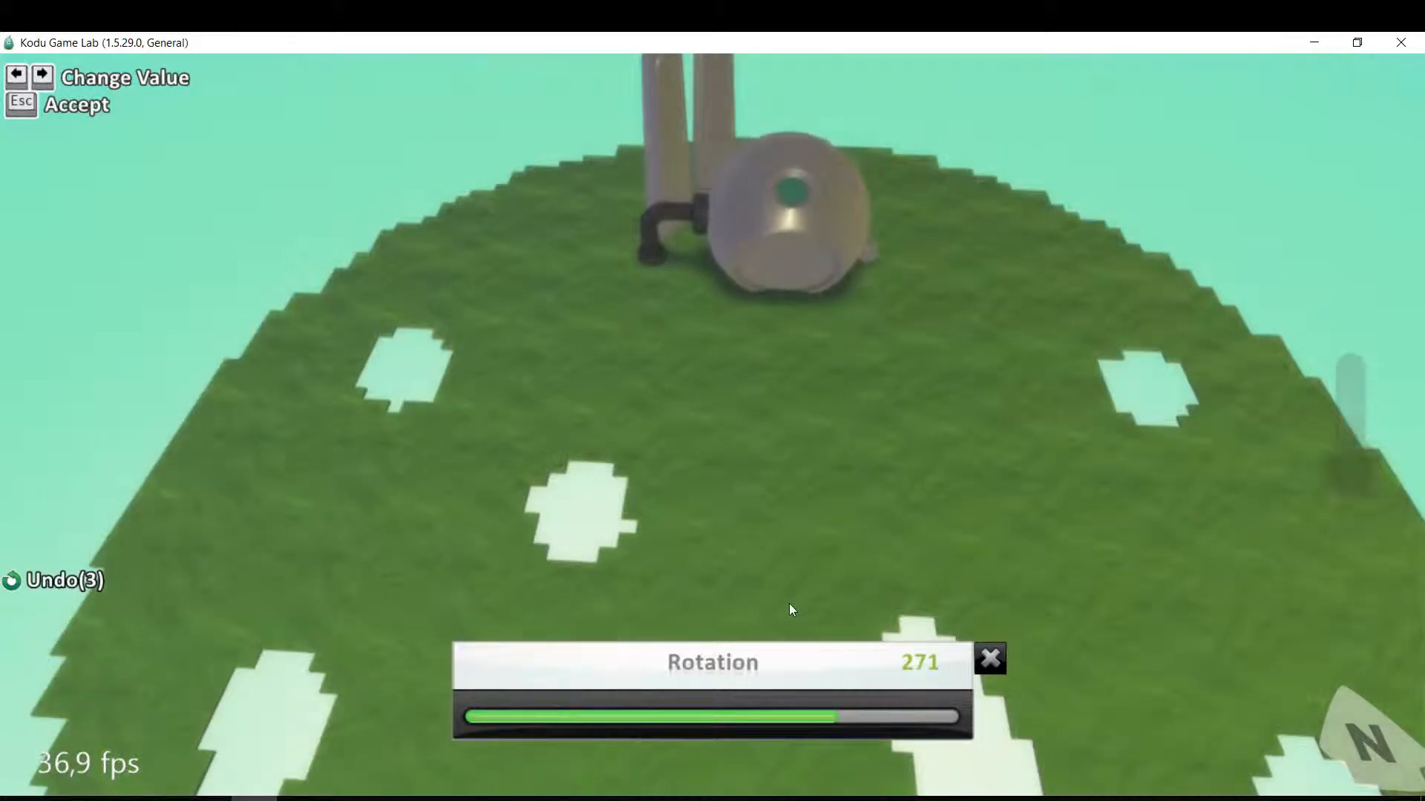
key("Left")
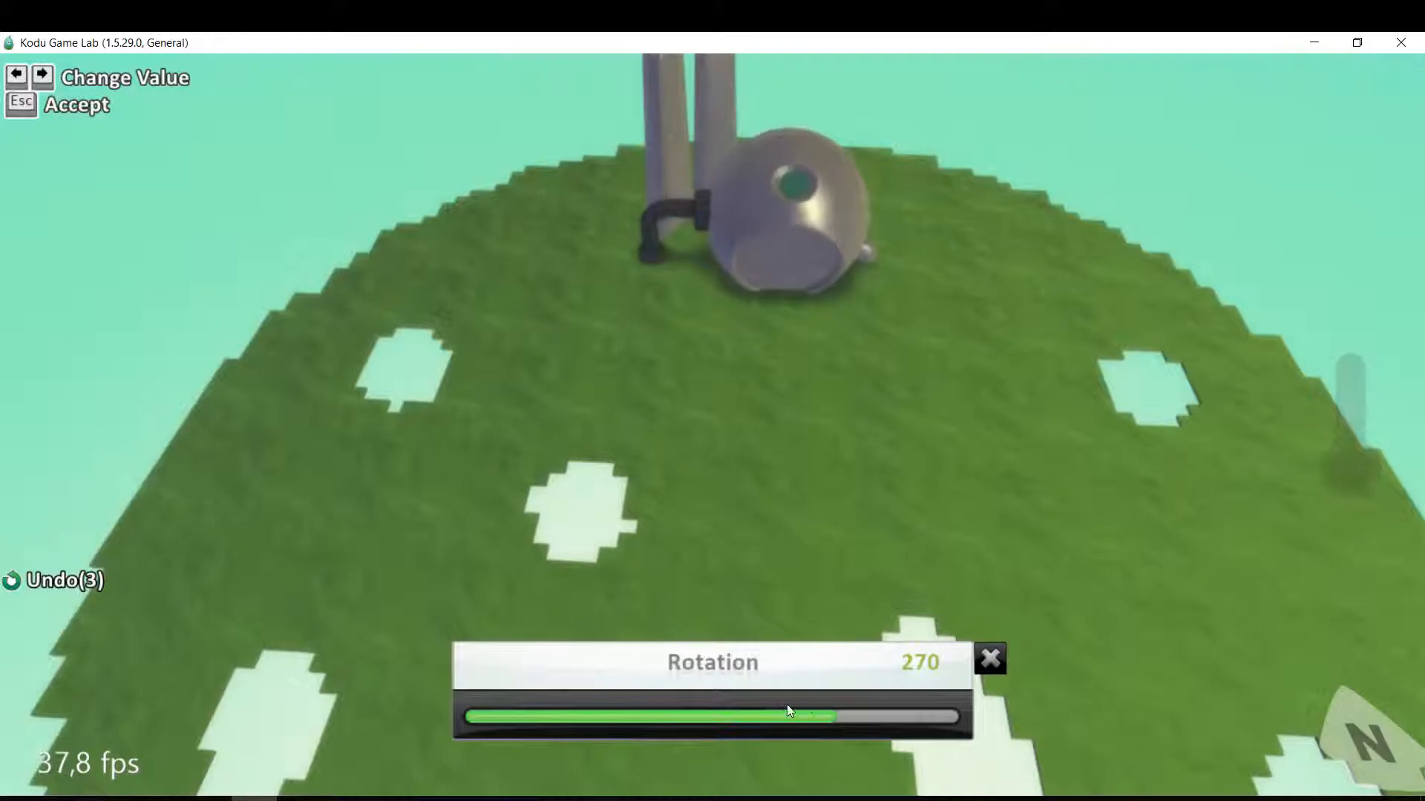
left_click(986, 665)
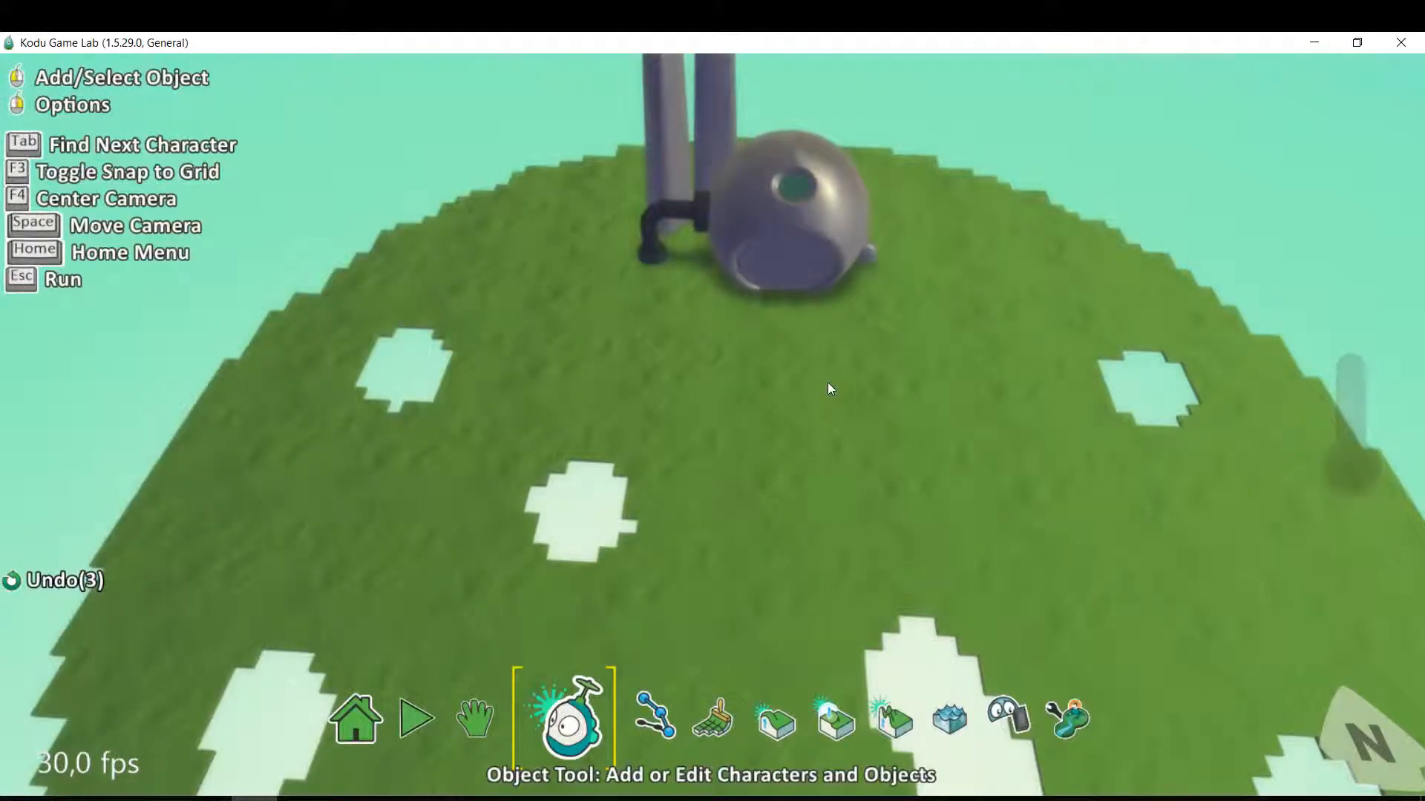
Move the factory farther back, close to the far rim of the grass ground.
left_click(474, 717)
right_click_drag(702, 486, 777, 512)
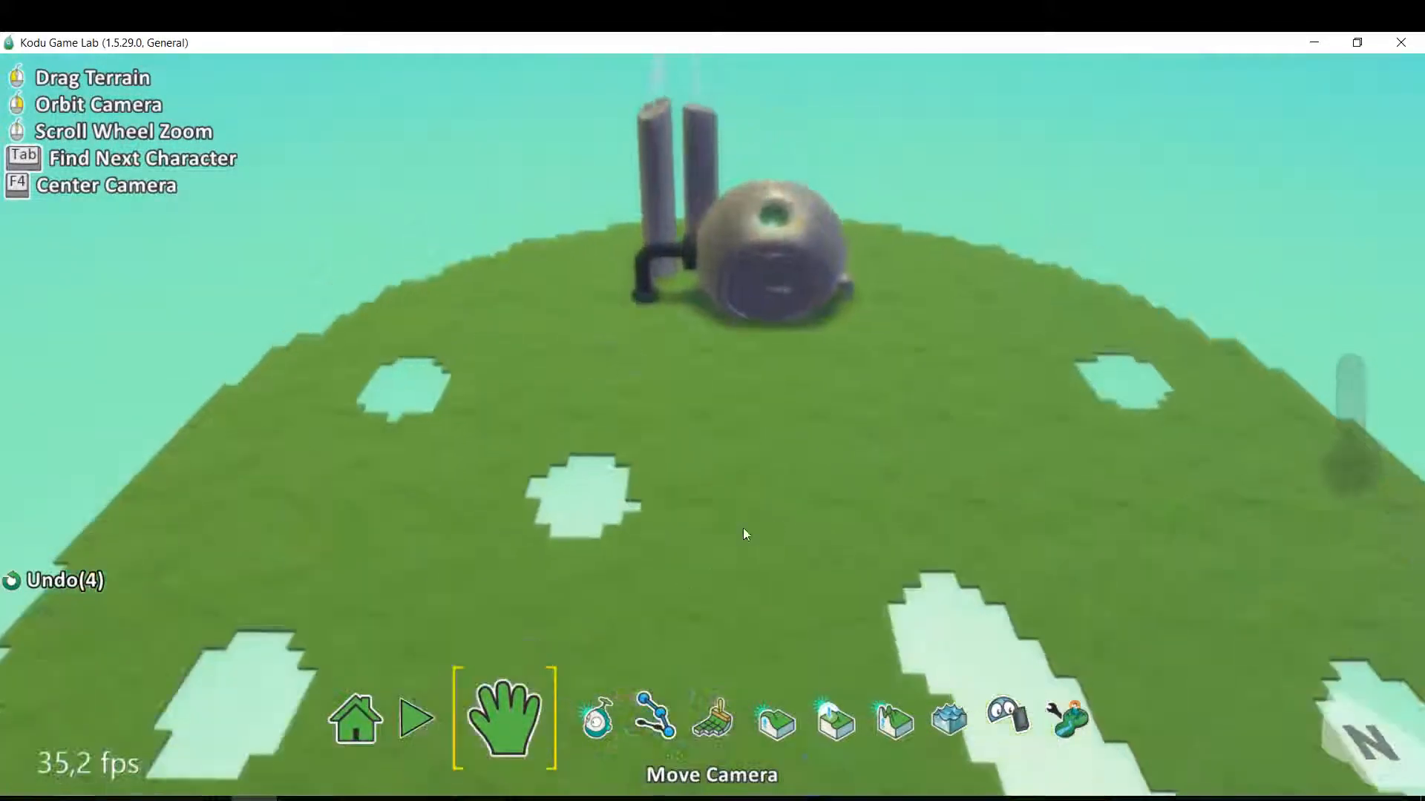
left_click(595, 720)
scroll(676, 638, "up", 5)
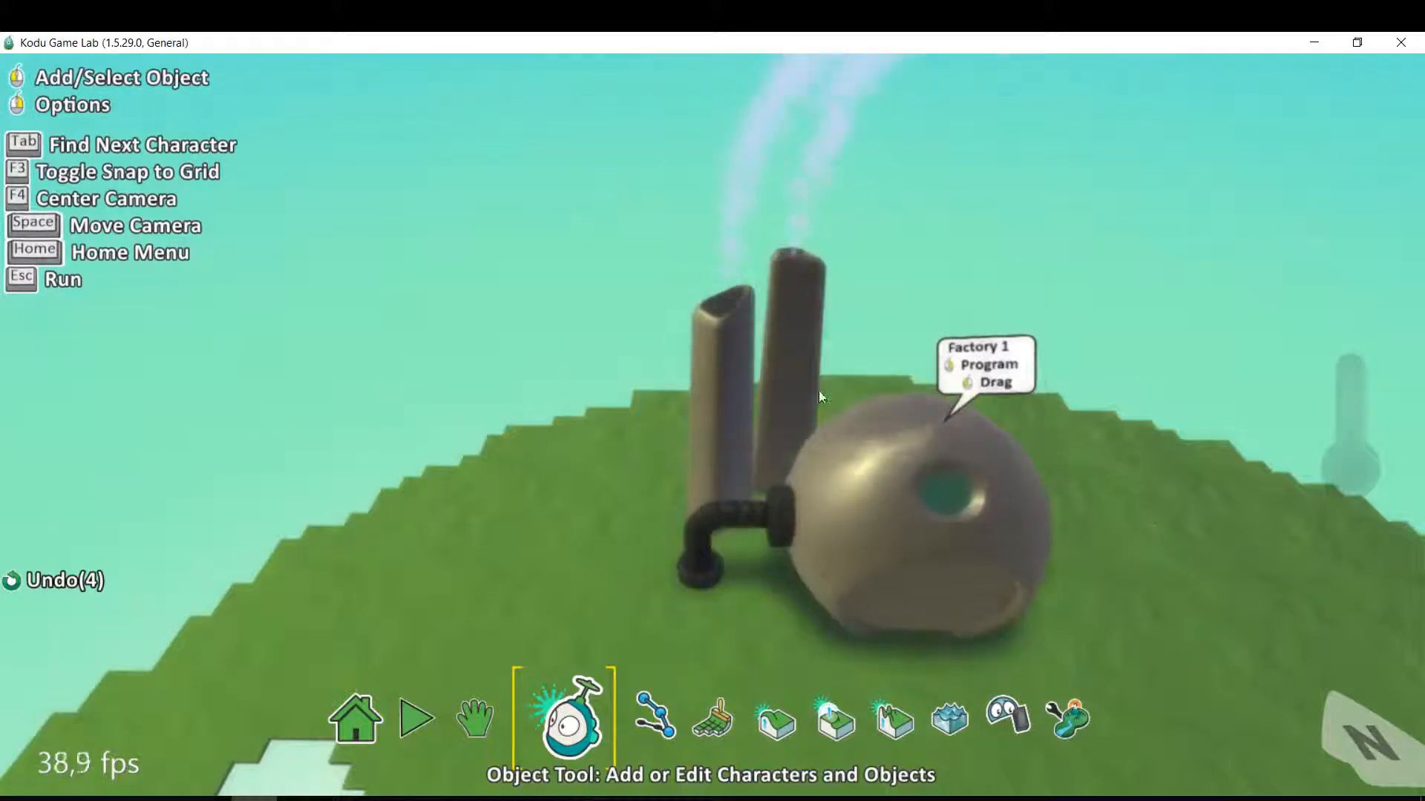
scroll(883, 448, "down", 2)
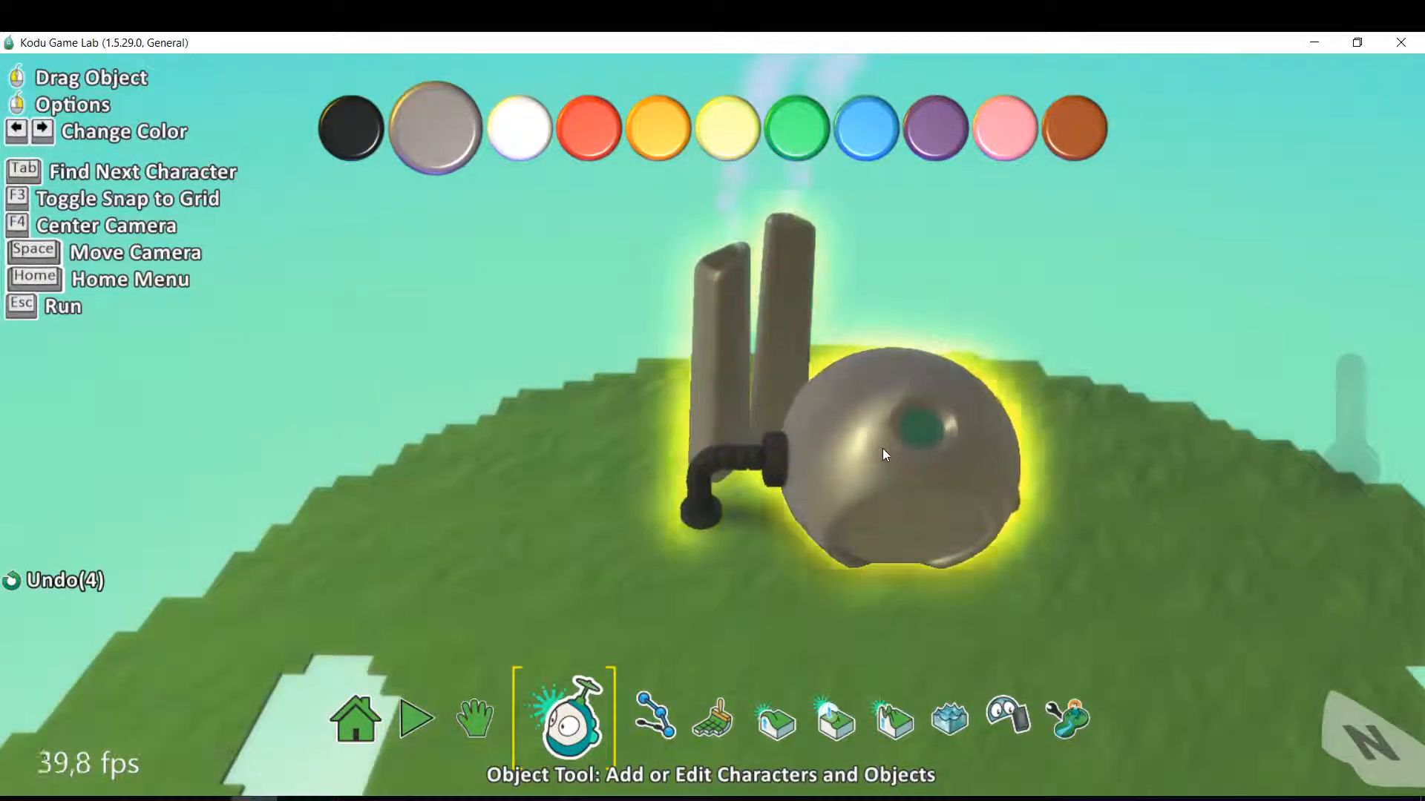
scroll(883, 447, "down", 2)
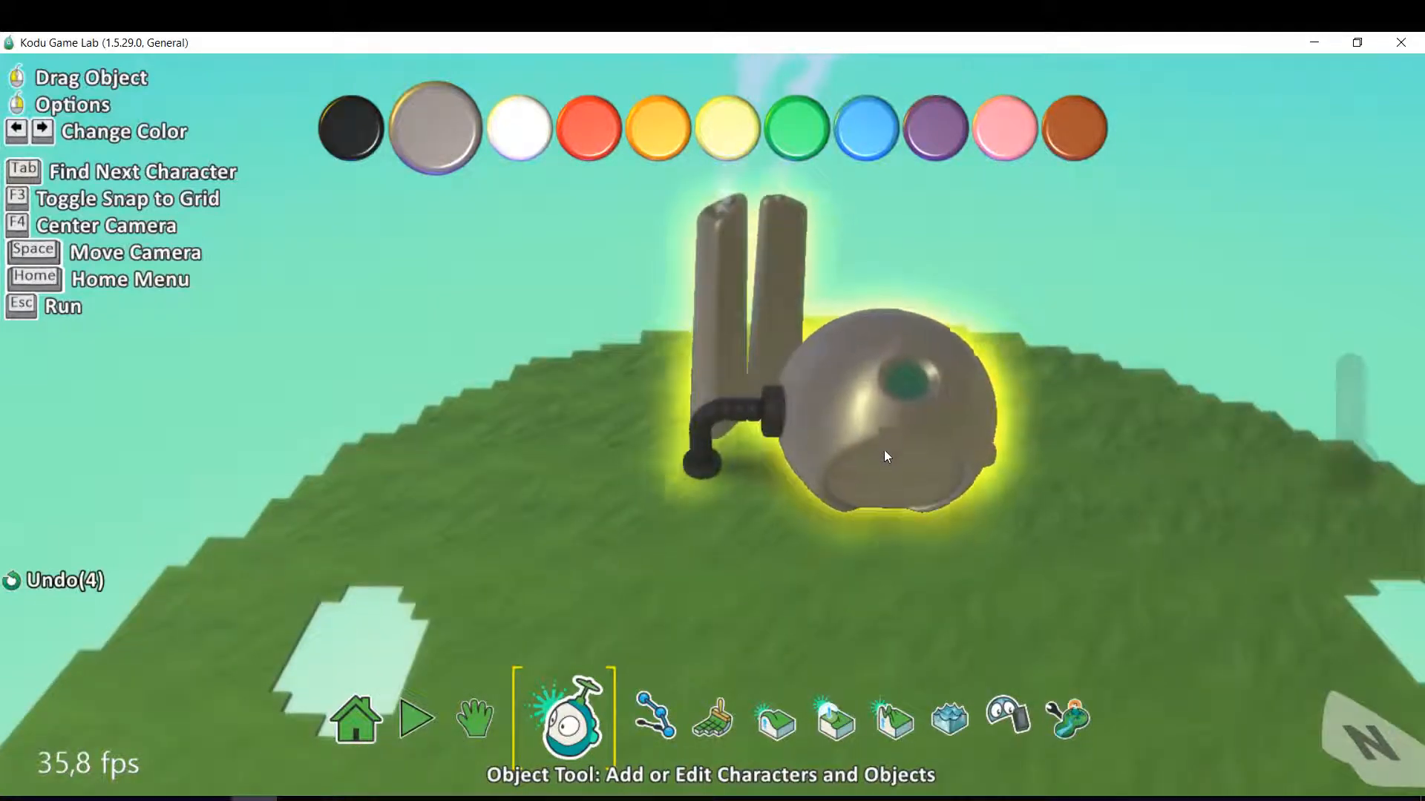
left_click_drag(884, 449, 848, 378)
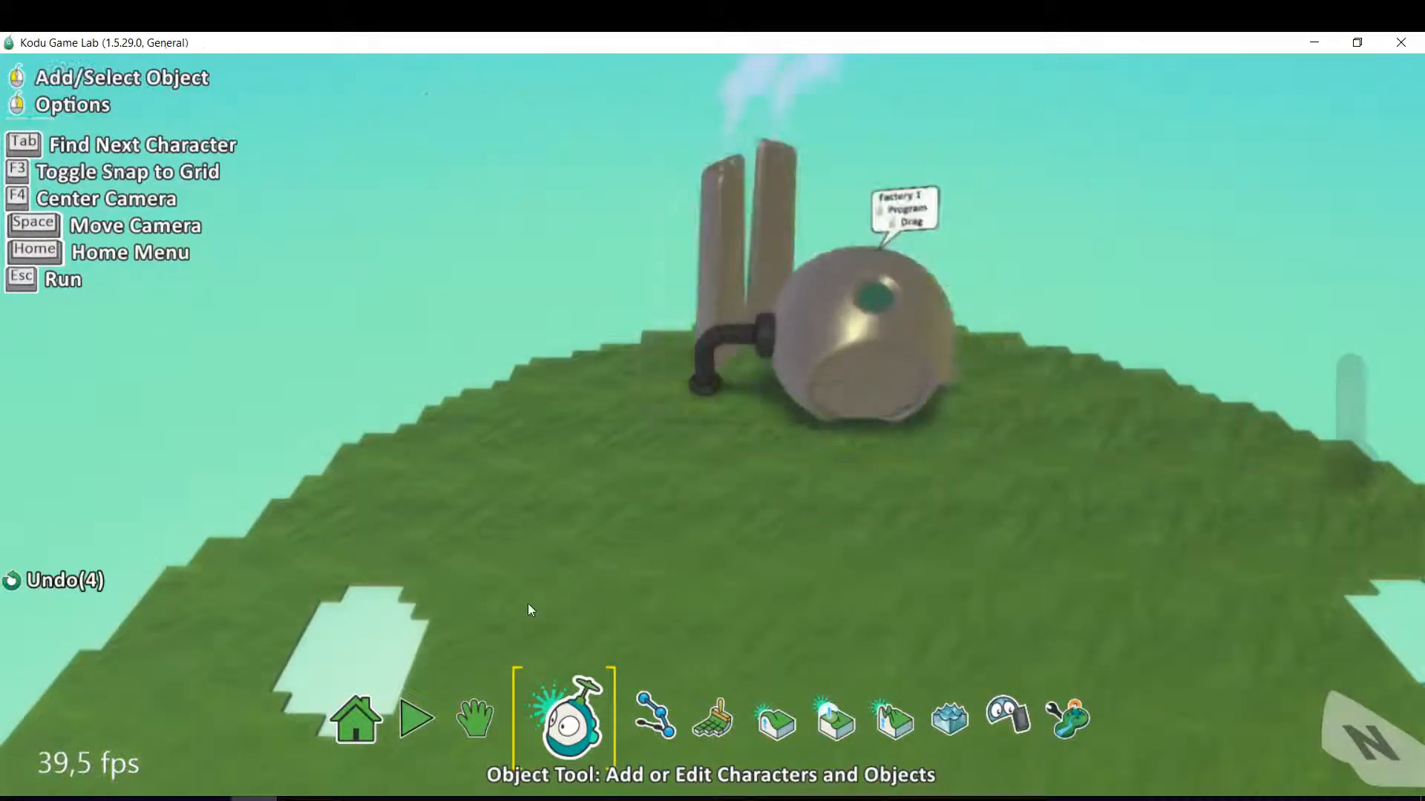
Set up the Up/Down terrain tool with the round brush, sized slightly wider than the holes.
left_click(492, 720)
right_click_drag(570, 540, 859, 470)
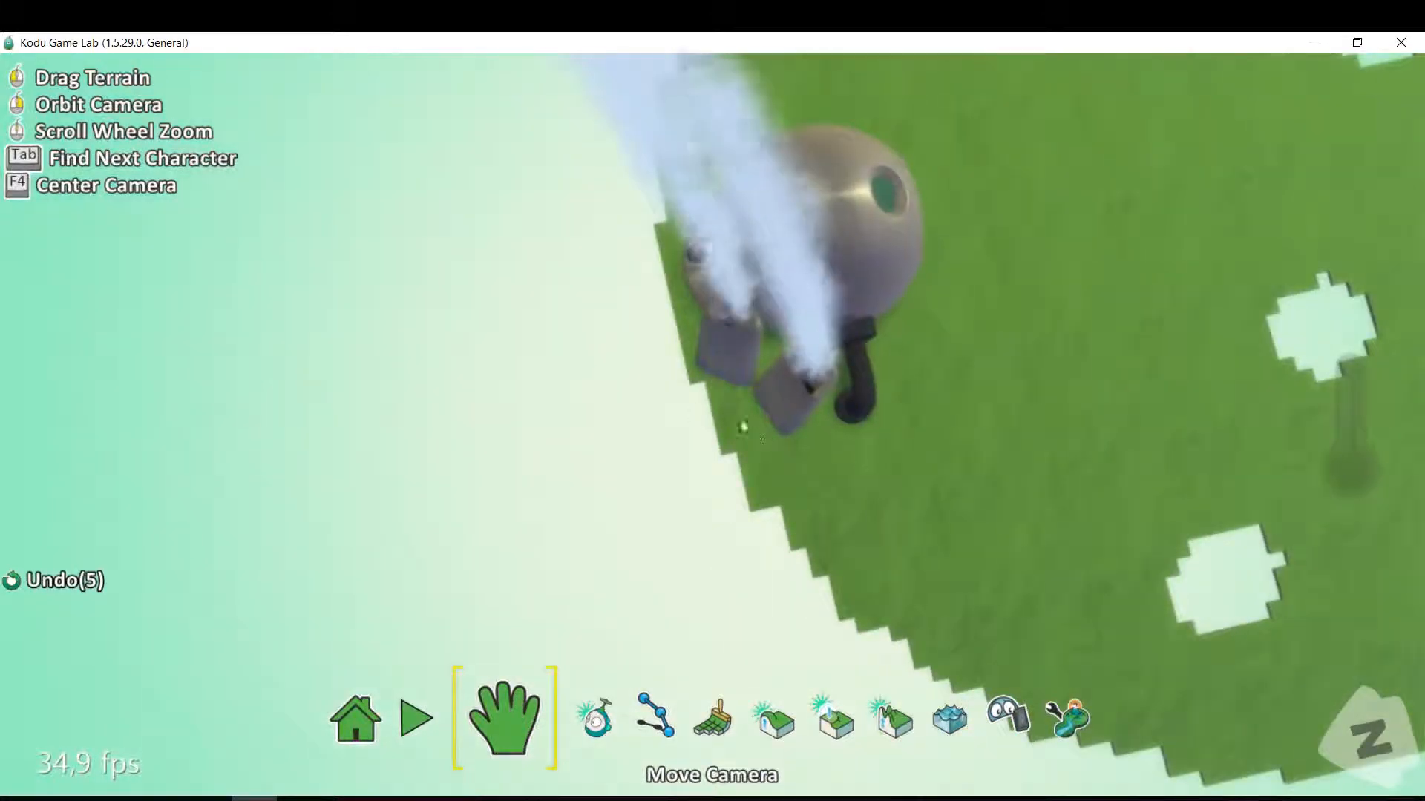
left_click_drag(746, 444, 608, 446)
left_click_drag(1120, 449, 705, 436)
right_click_drag(1039, 550, 789, 372)
left_click_drag(1028, 442, 801, 377)
right_click_drag(802, 383, 727, 407)
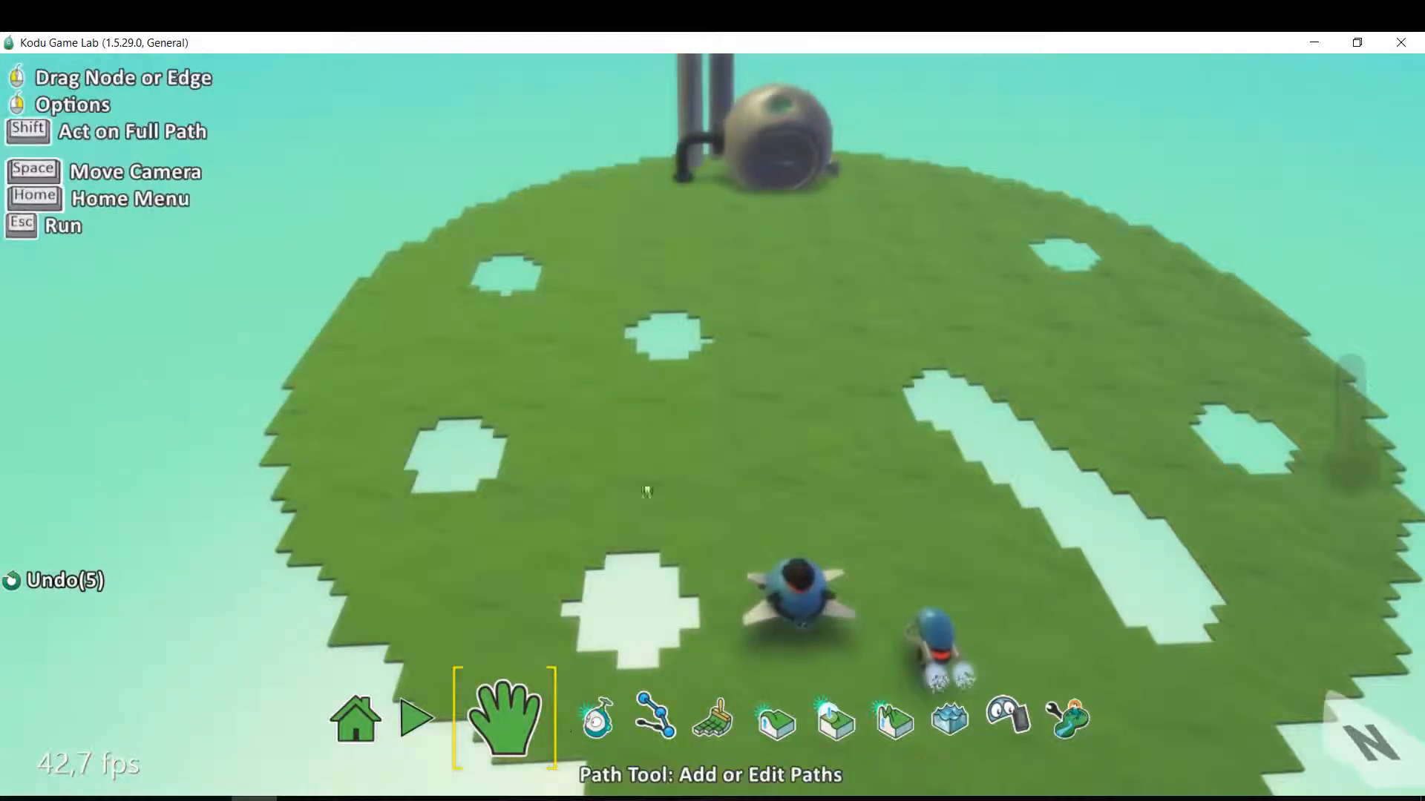
left_click(716, 720)
left_click(777, 723)
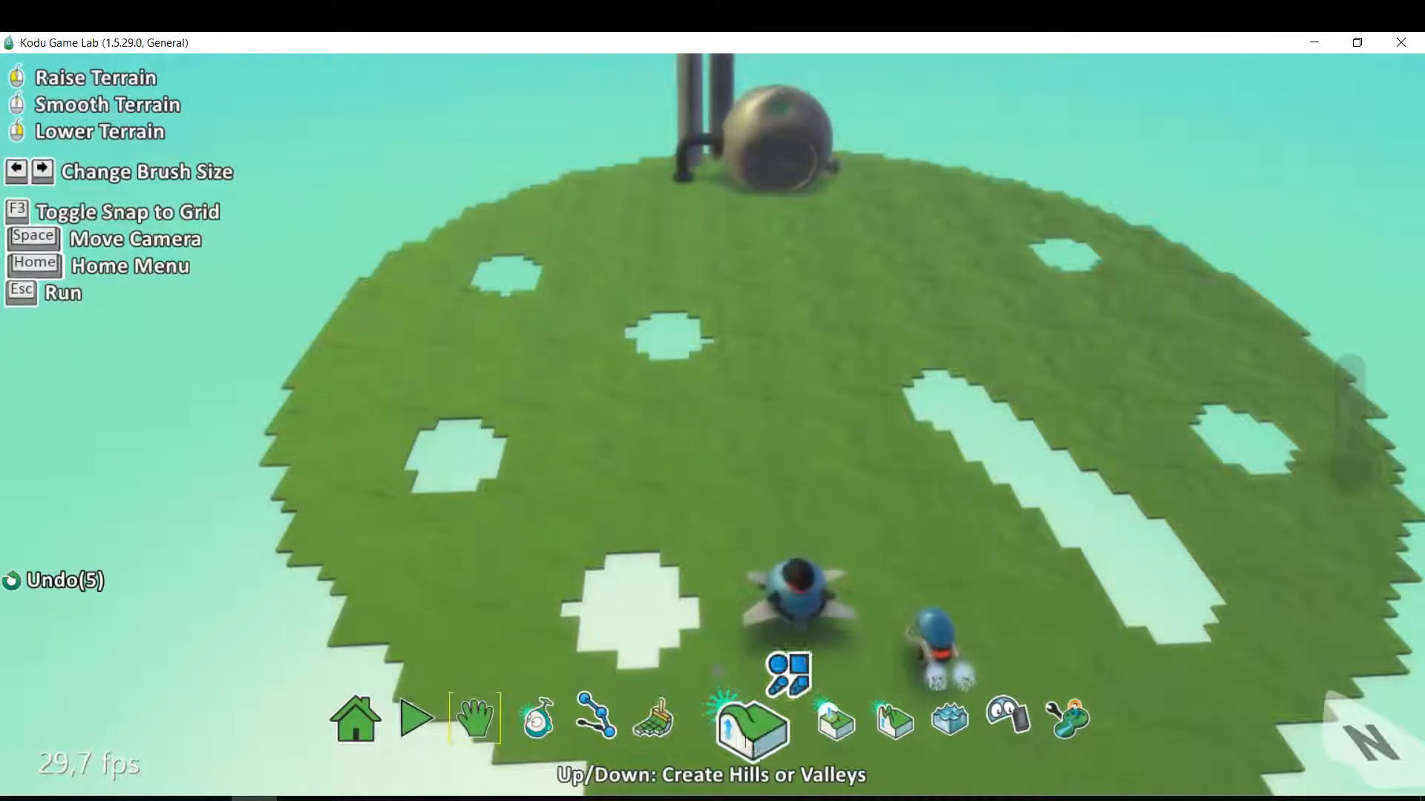
left_click(777, 672)
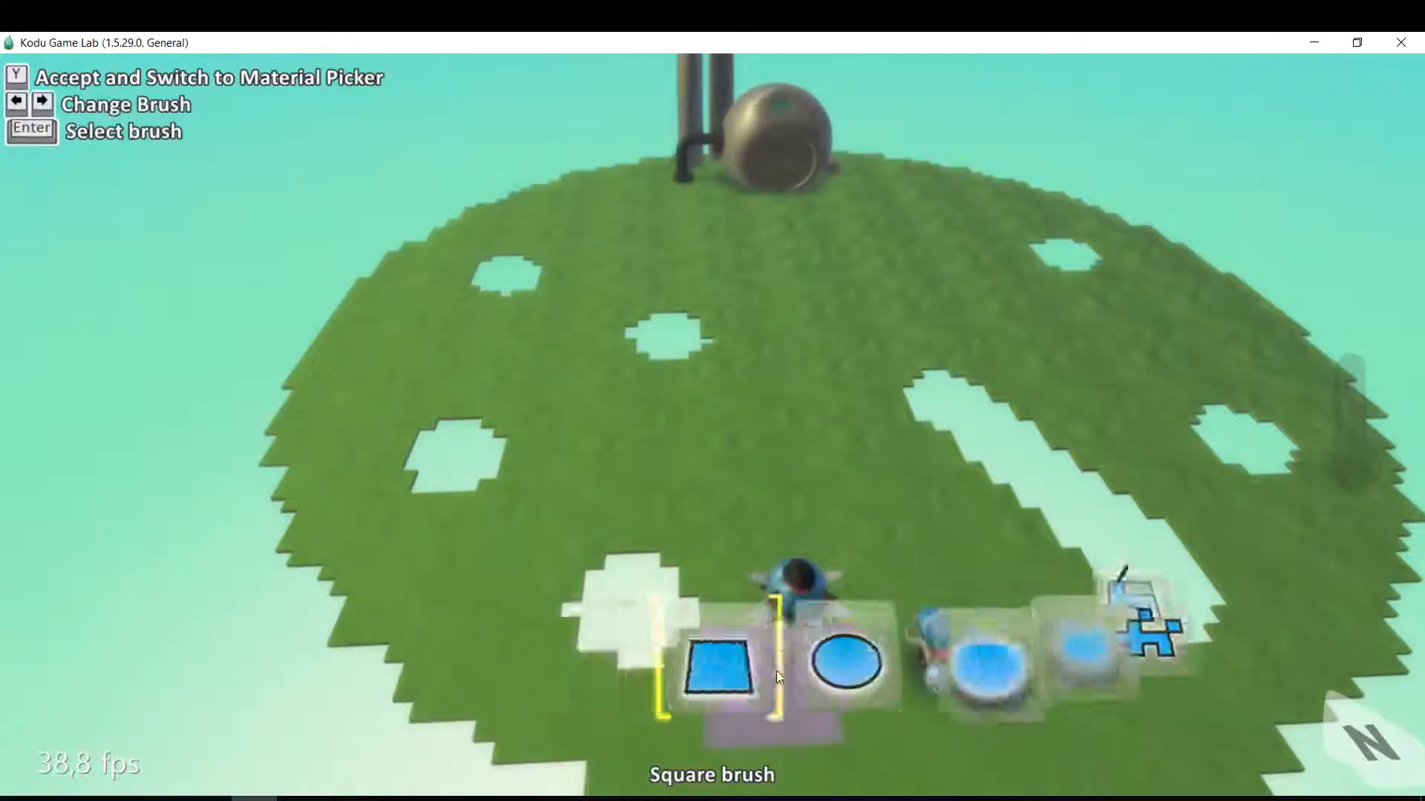
left_click(788, 671)
left_click(748, 653)
key("Right")
key("Right")
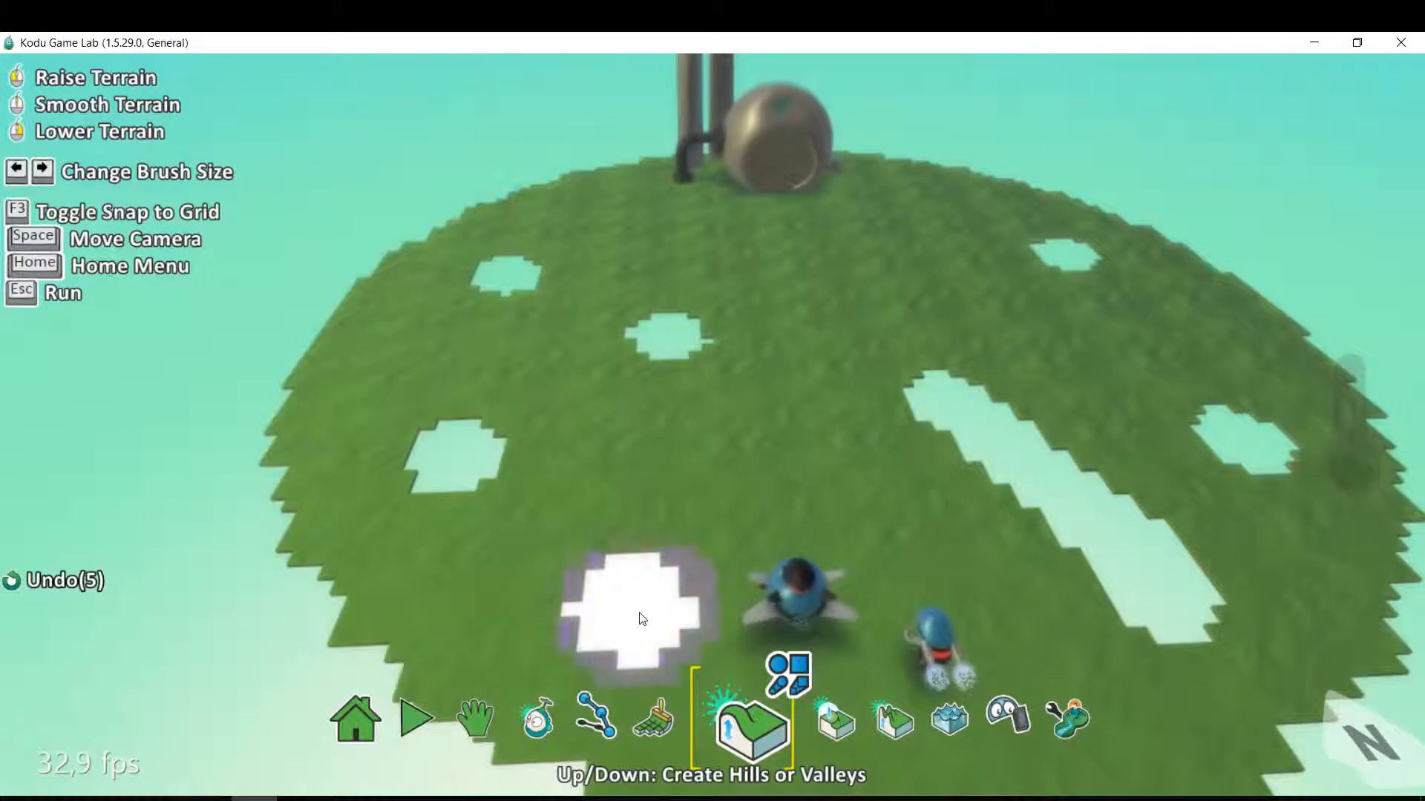
Raise rims of terrain around four round holes: the two nearest on the jet's side and the two on the opposite side.
left_click(641, 617)
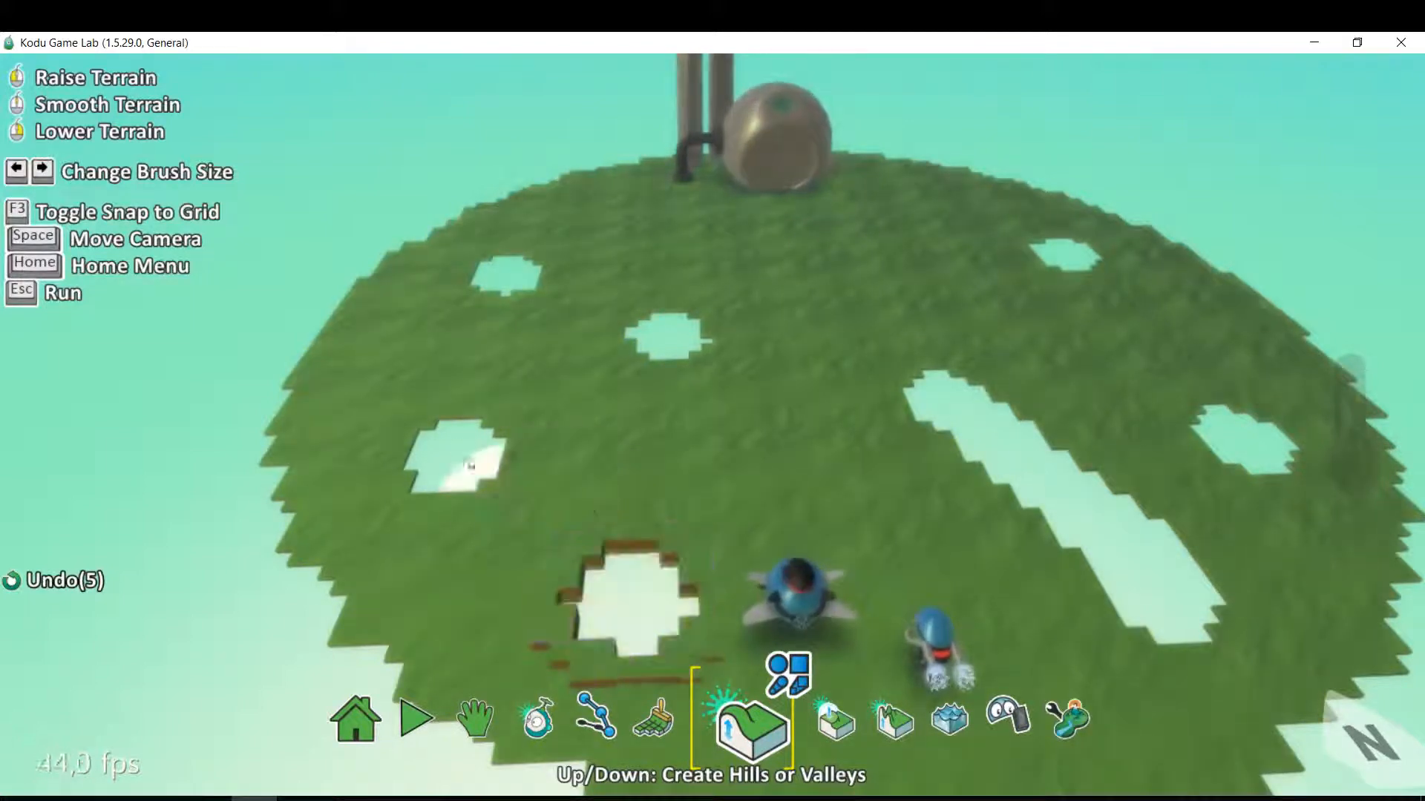
left_click(453, 460)
left_click(462, 461)
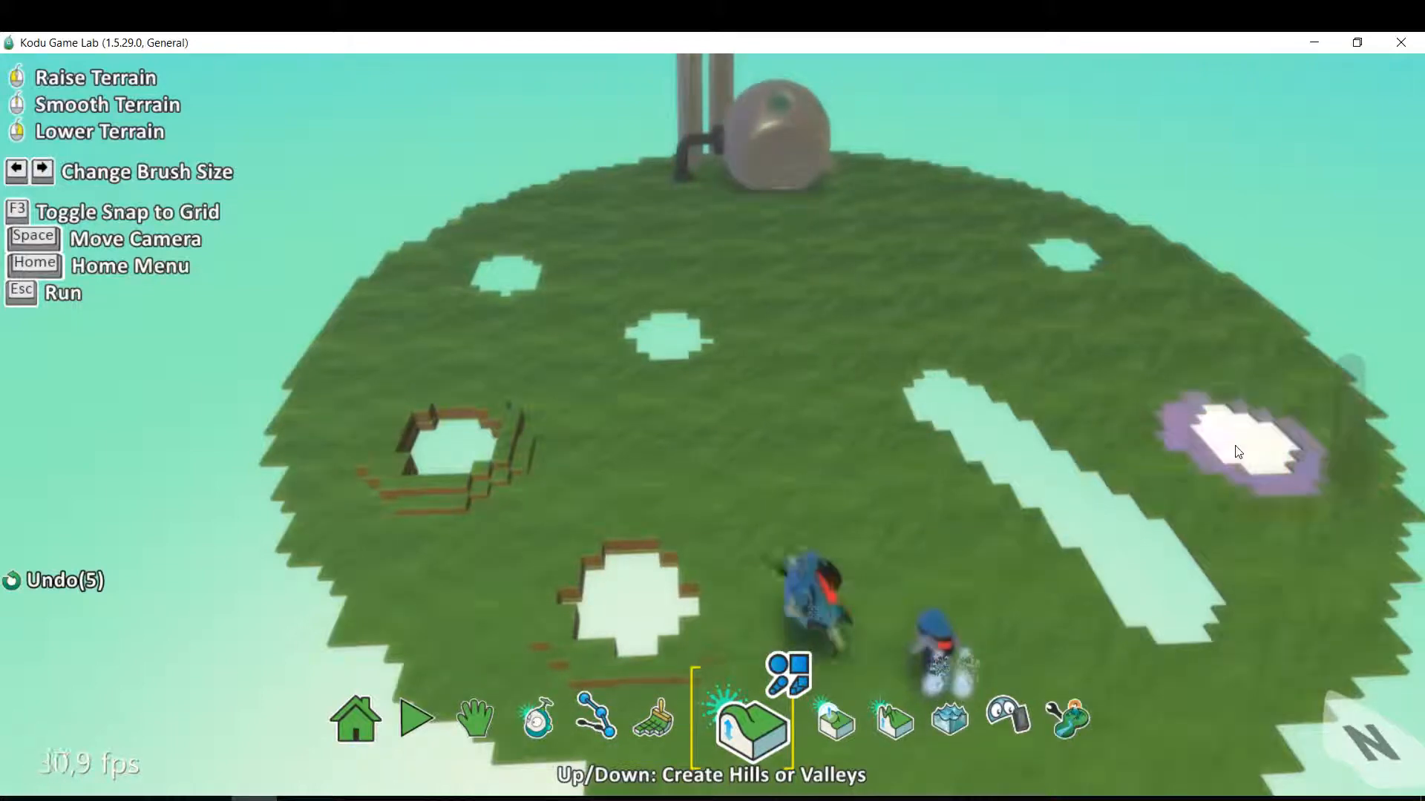
left_click(1186, 392)
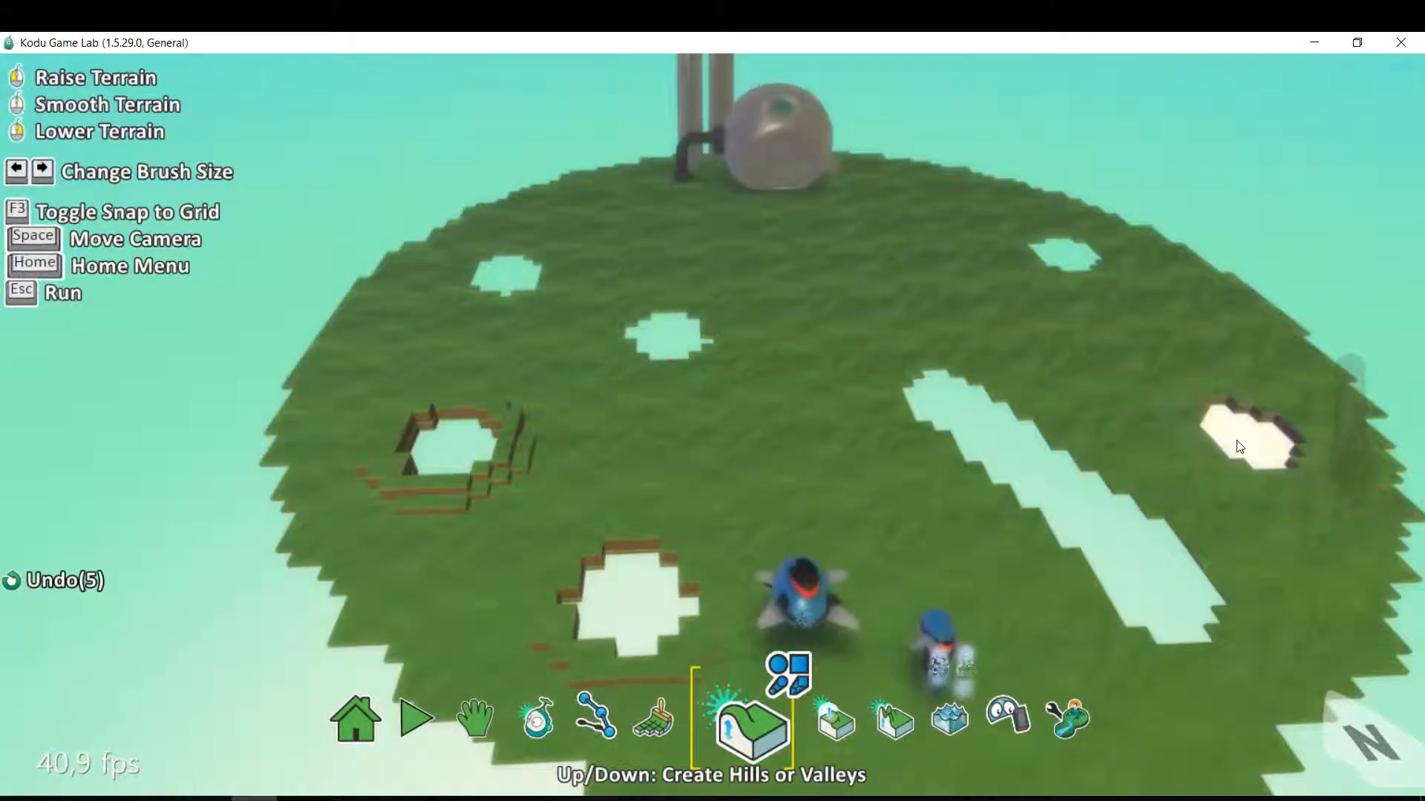
left_click(1066, 258)
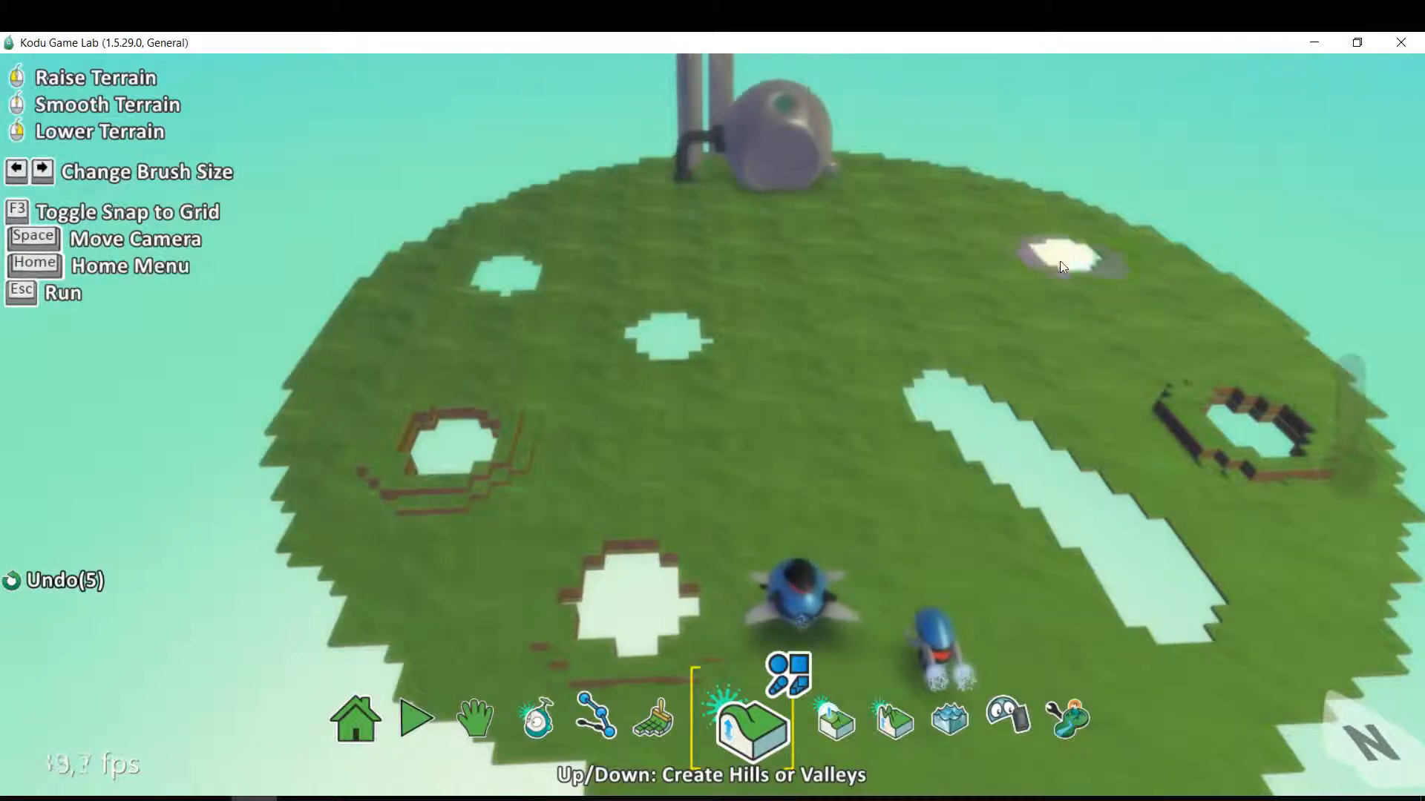
scroll(943, 316, "down", 4)
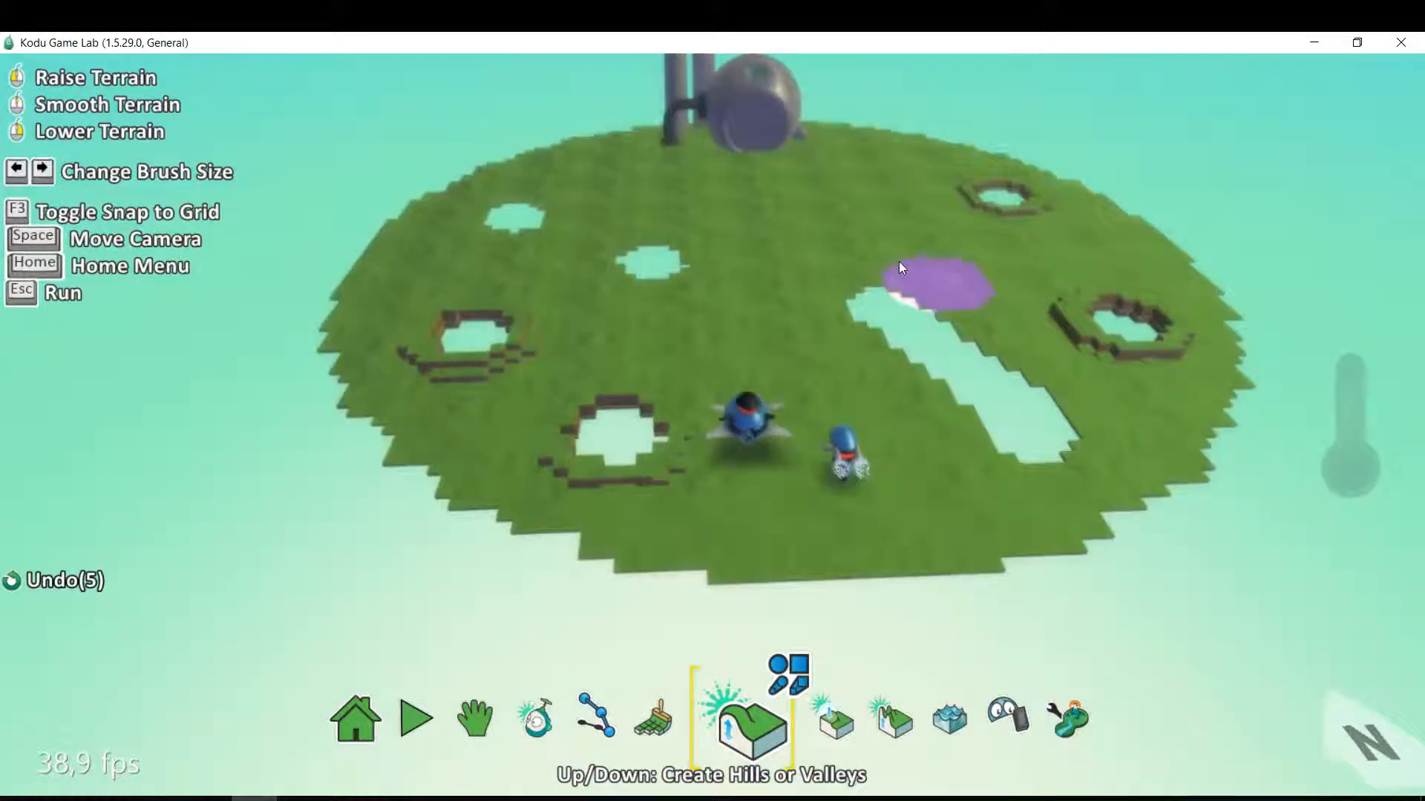
Move the jet with the Object Tool across the long trench, beside the nearer rimmed hole on that side.
scroll(898, 261, "up", 1)
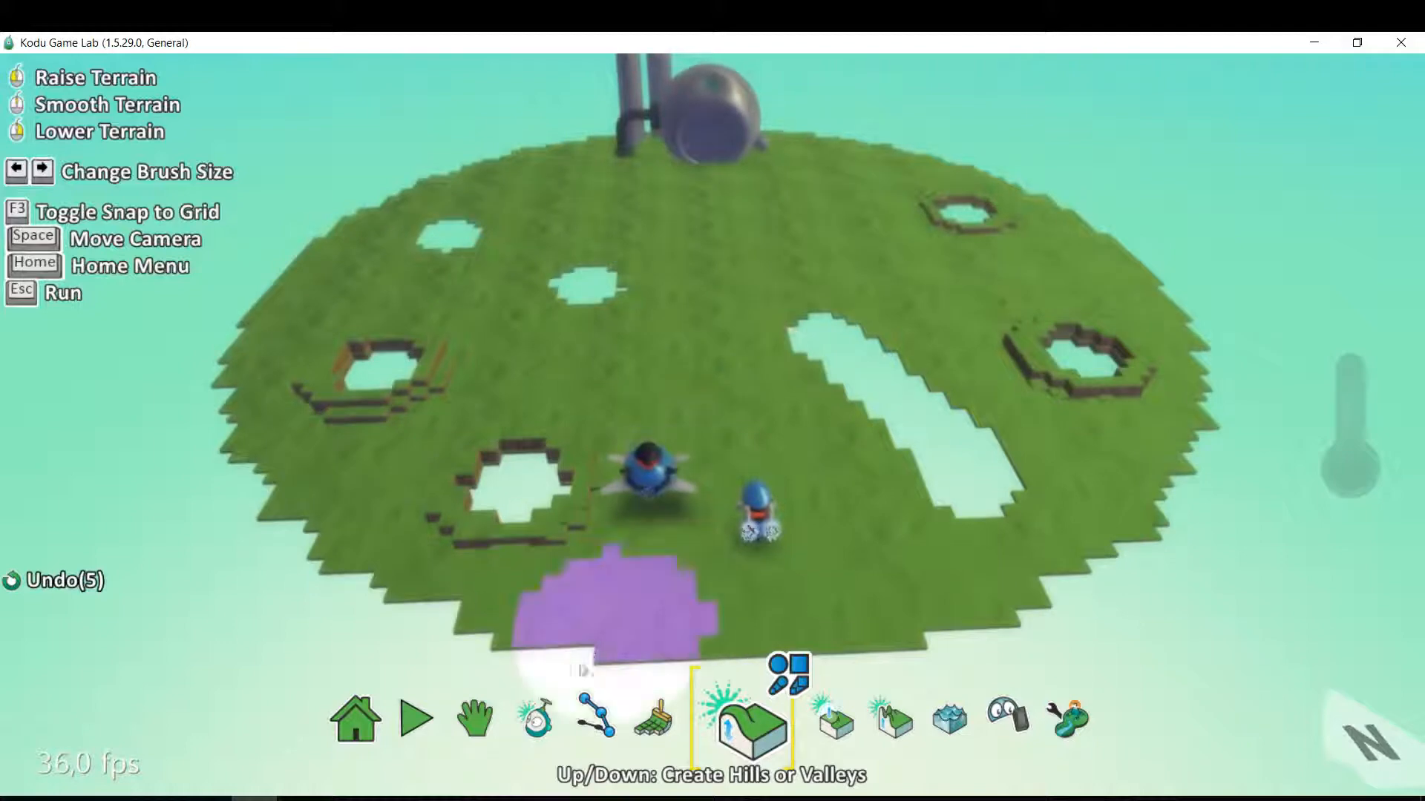
left_click(541, 735)
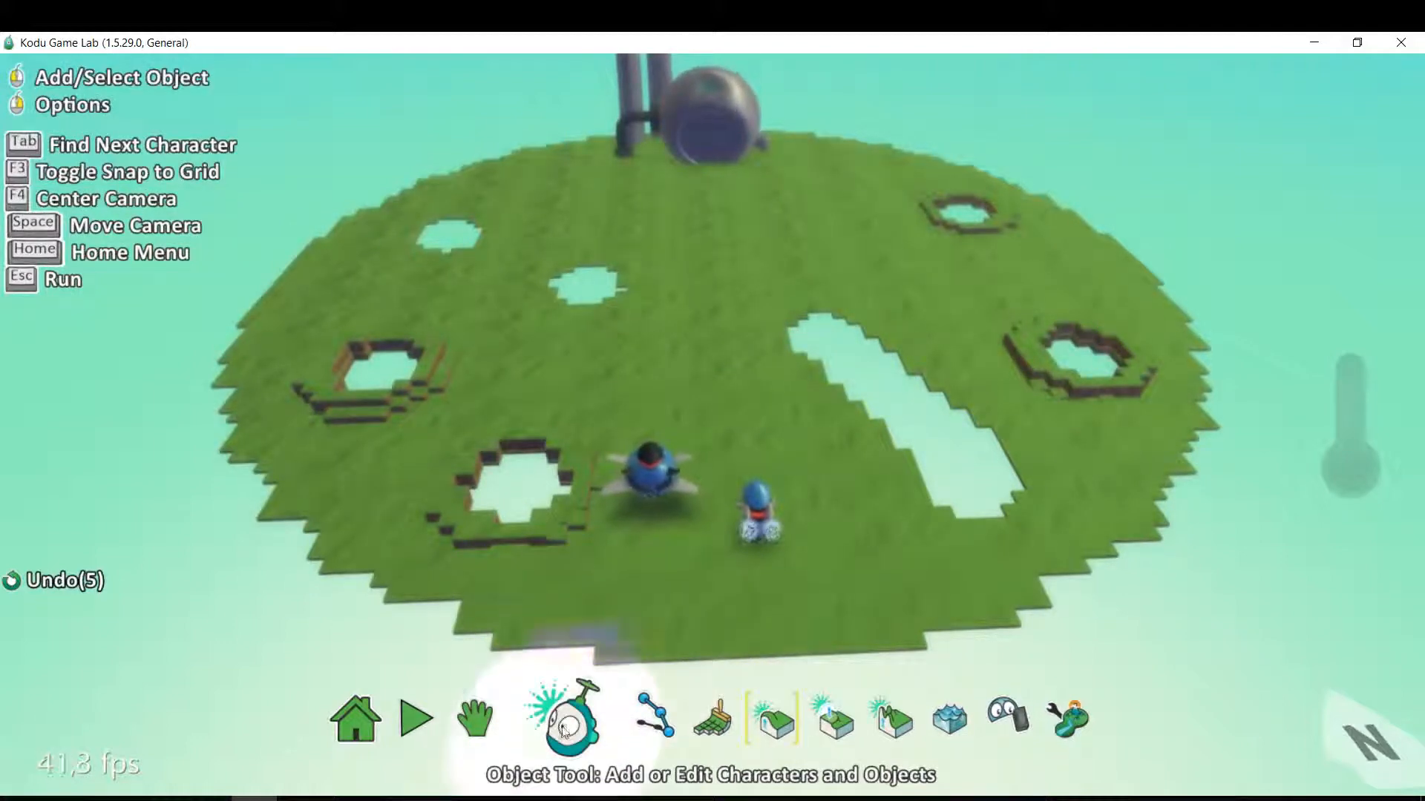
left_click(542, 735)
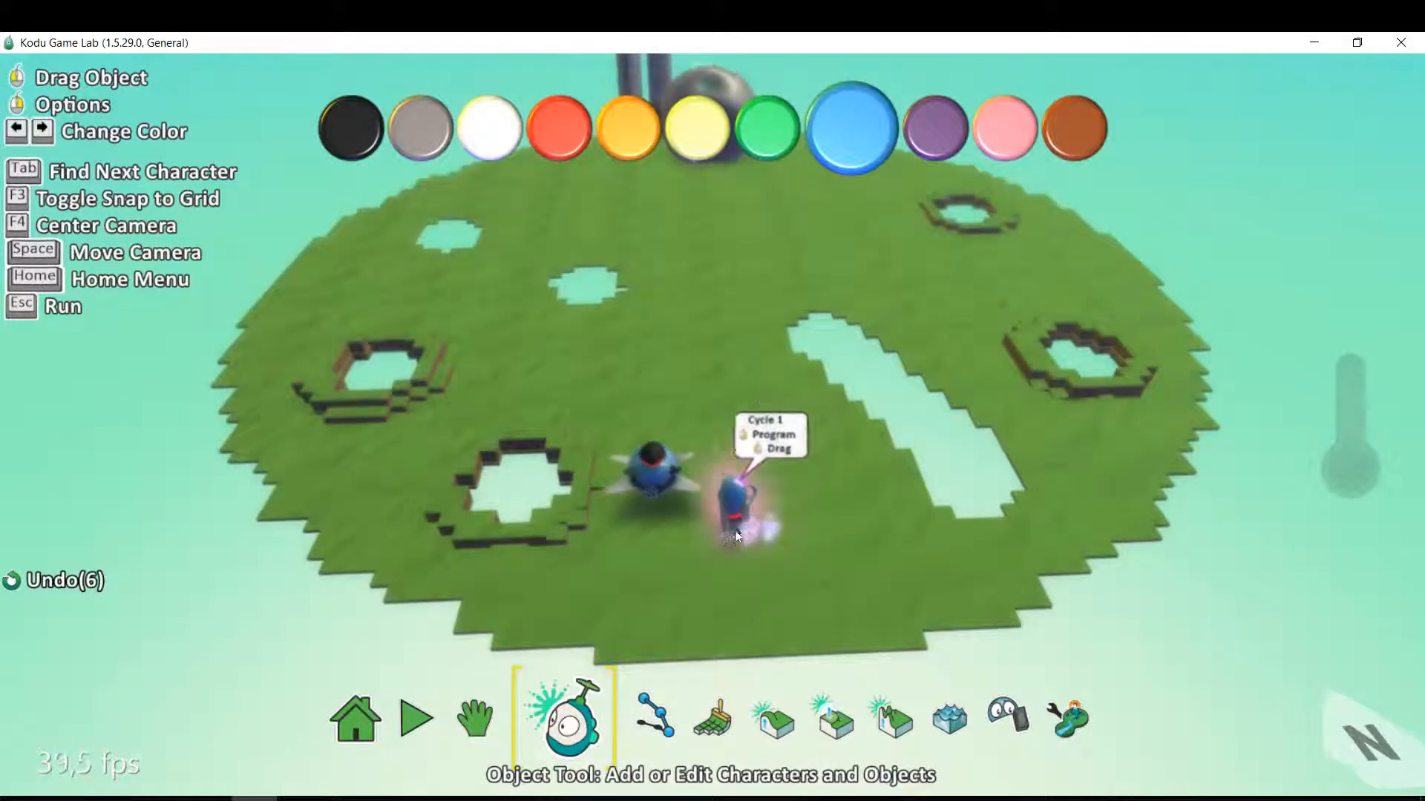
left_click_drag(650, 475, 750, 382)
left_click_drag(829, 361, 965, 312)
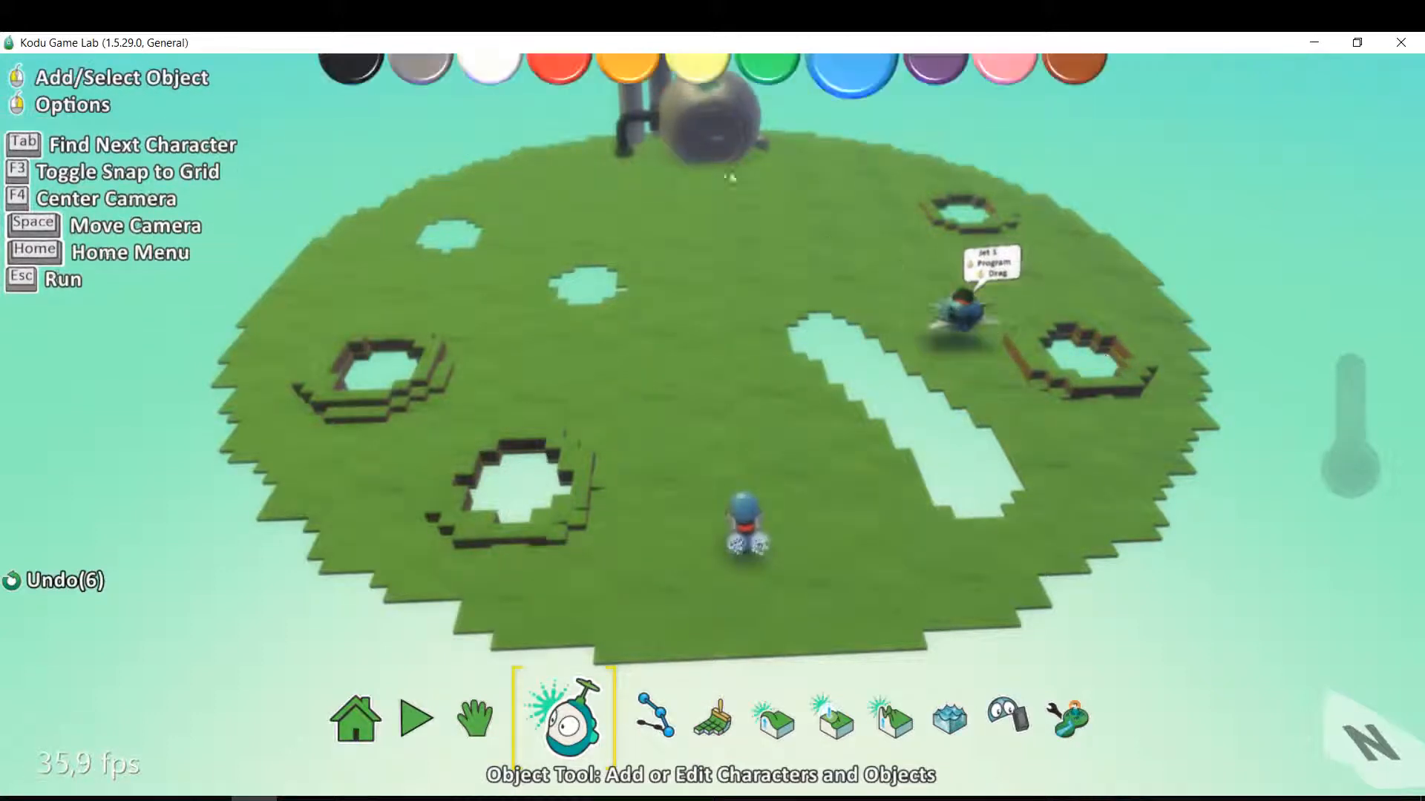
Open the cycle's program and set rule 1's WHEN condition to keyboard with WASD.
right_click(743, 534)
left_click(912, 385)
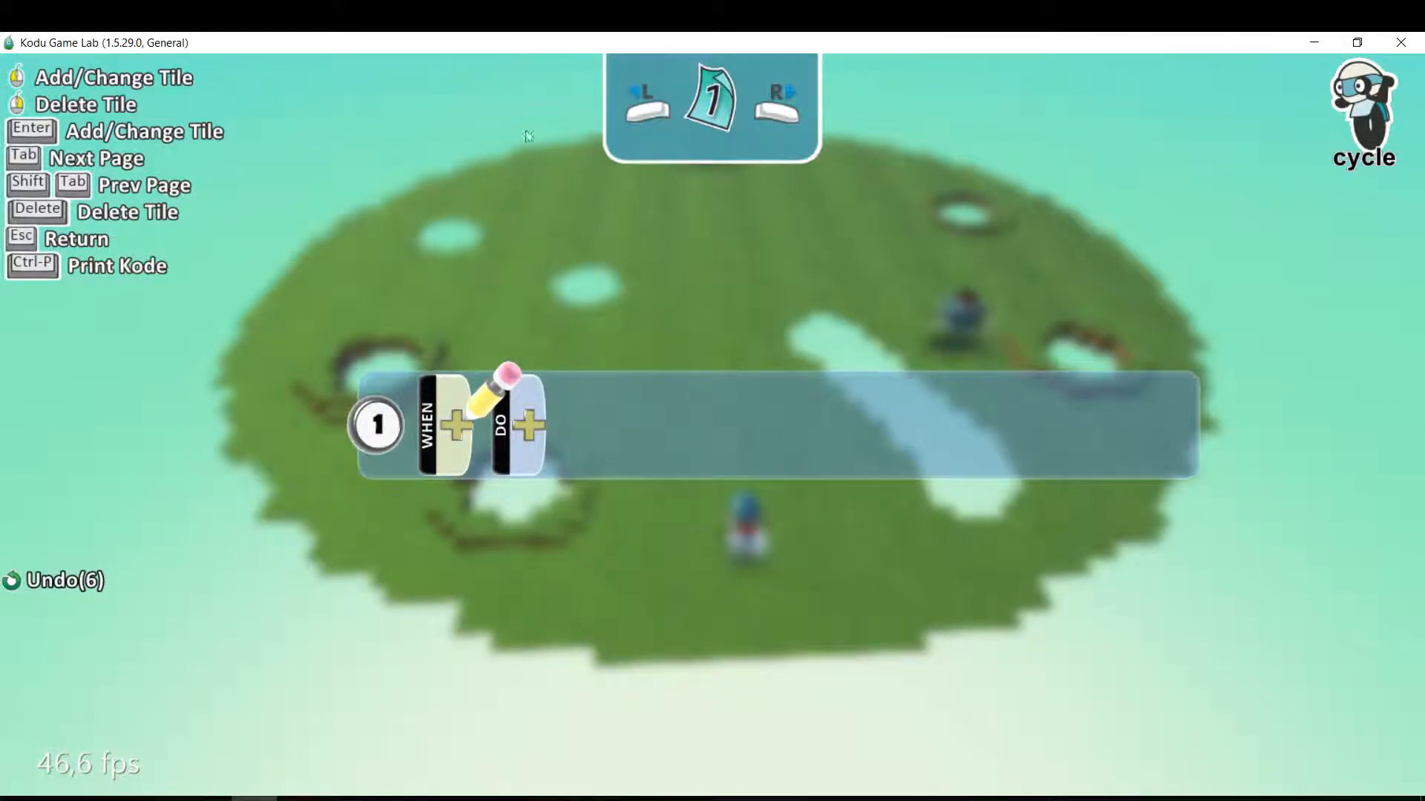
left_click(452, 434)
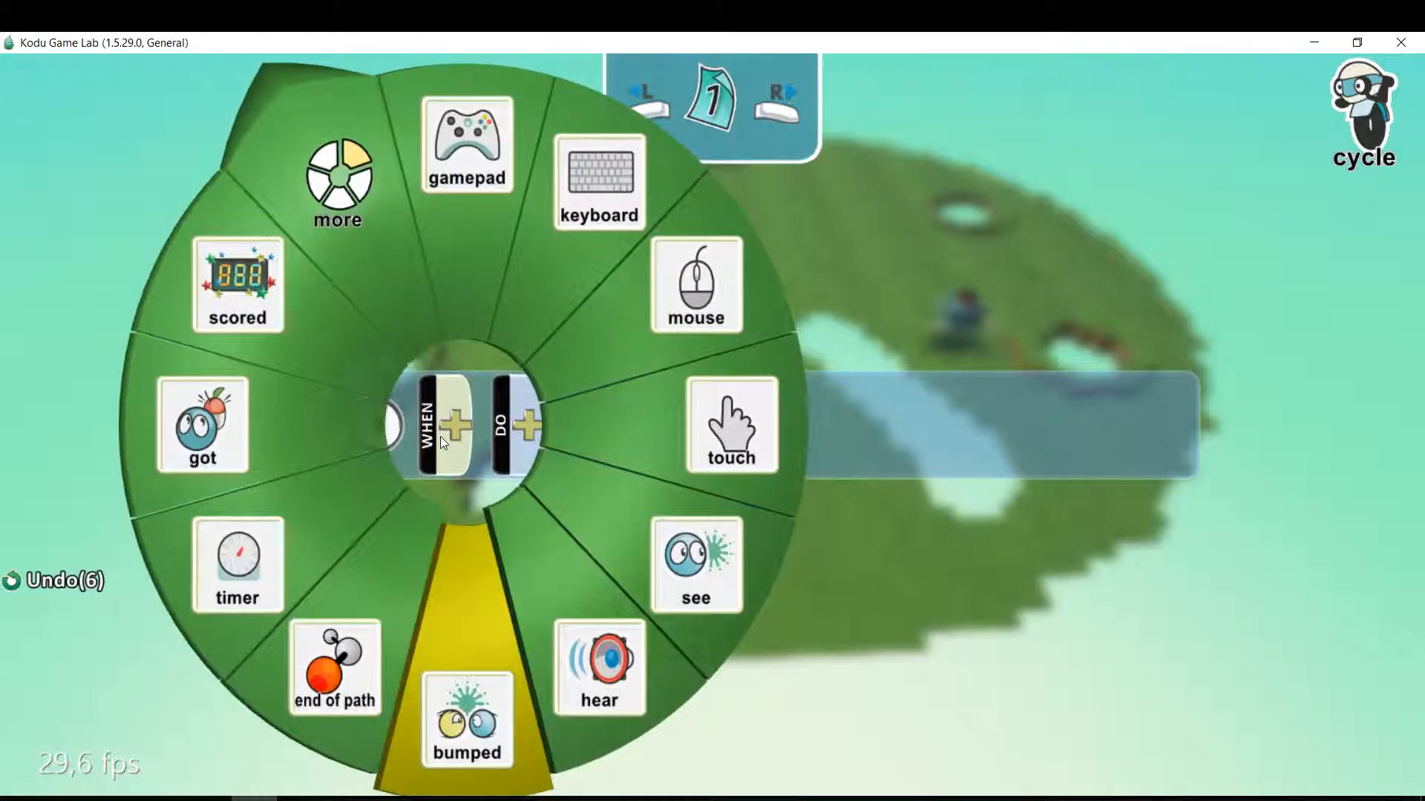
left_click(573, 267)
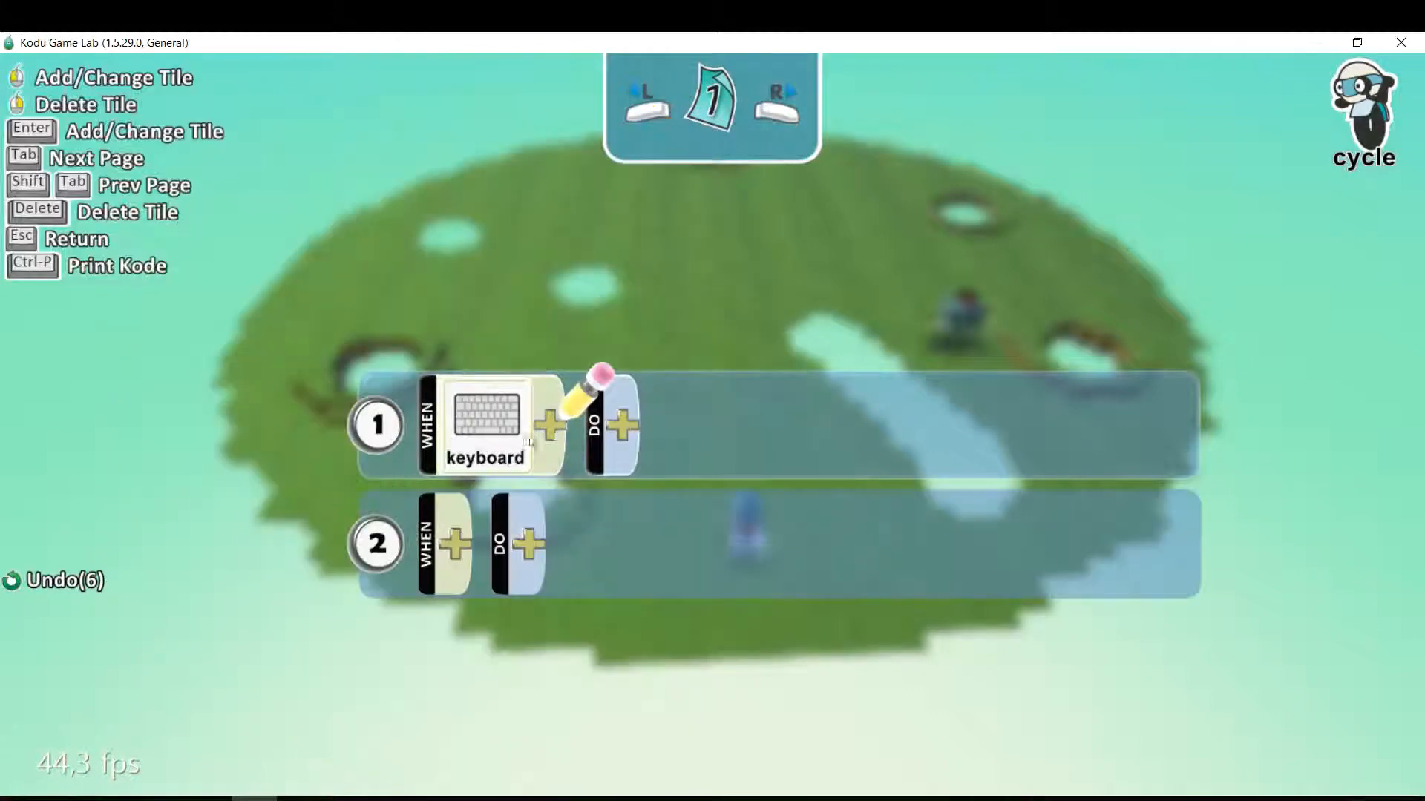
left_click(553, 397)
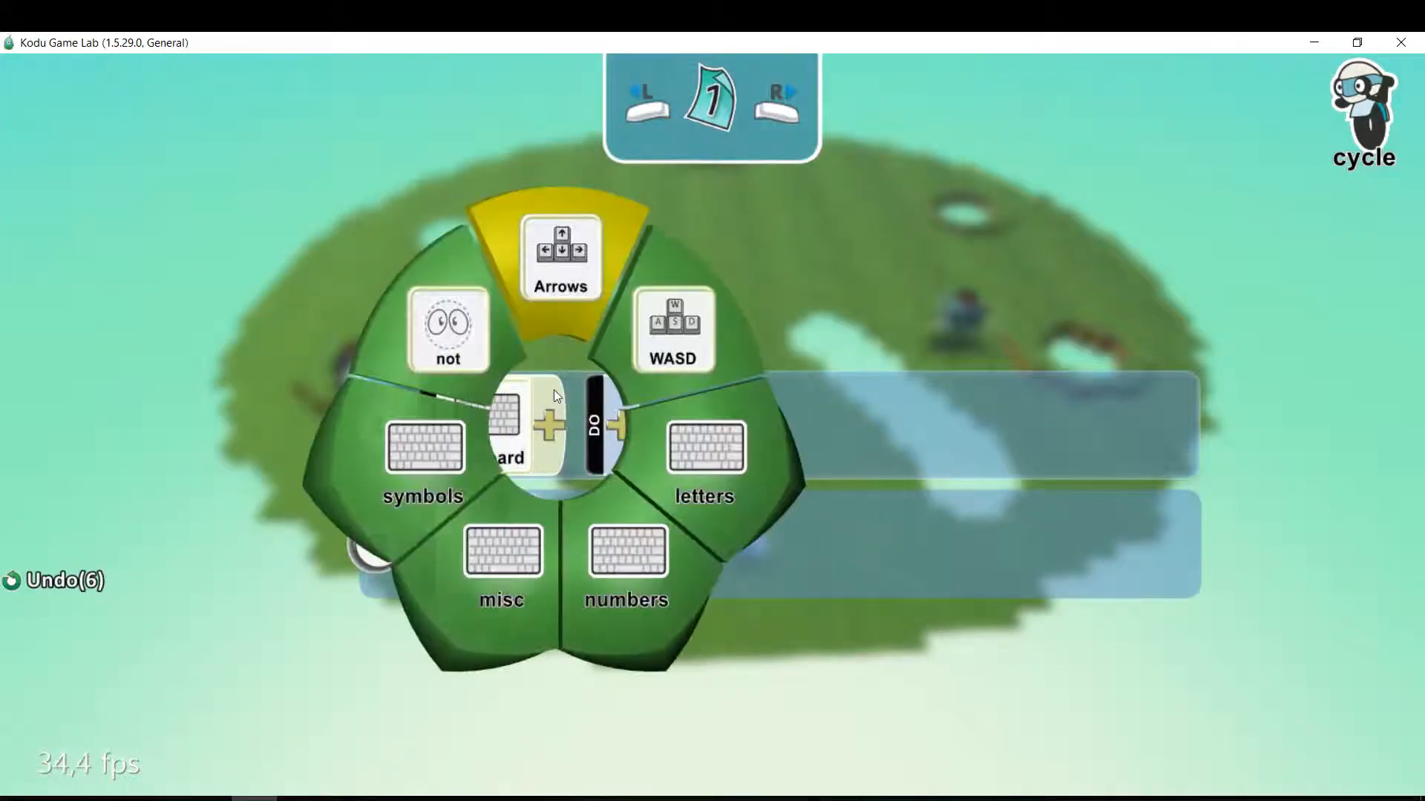
left_click(664, 342)
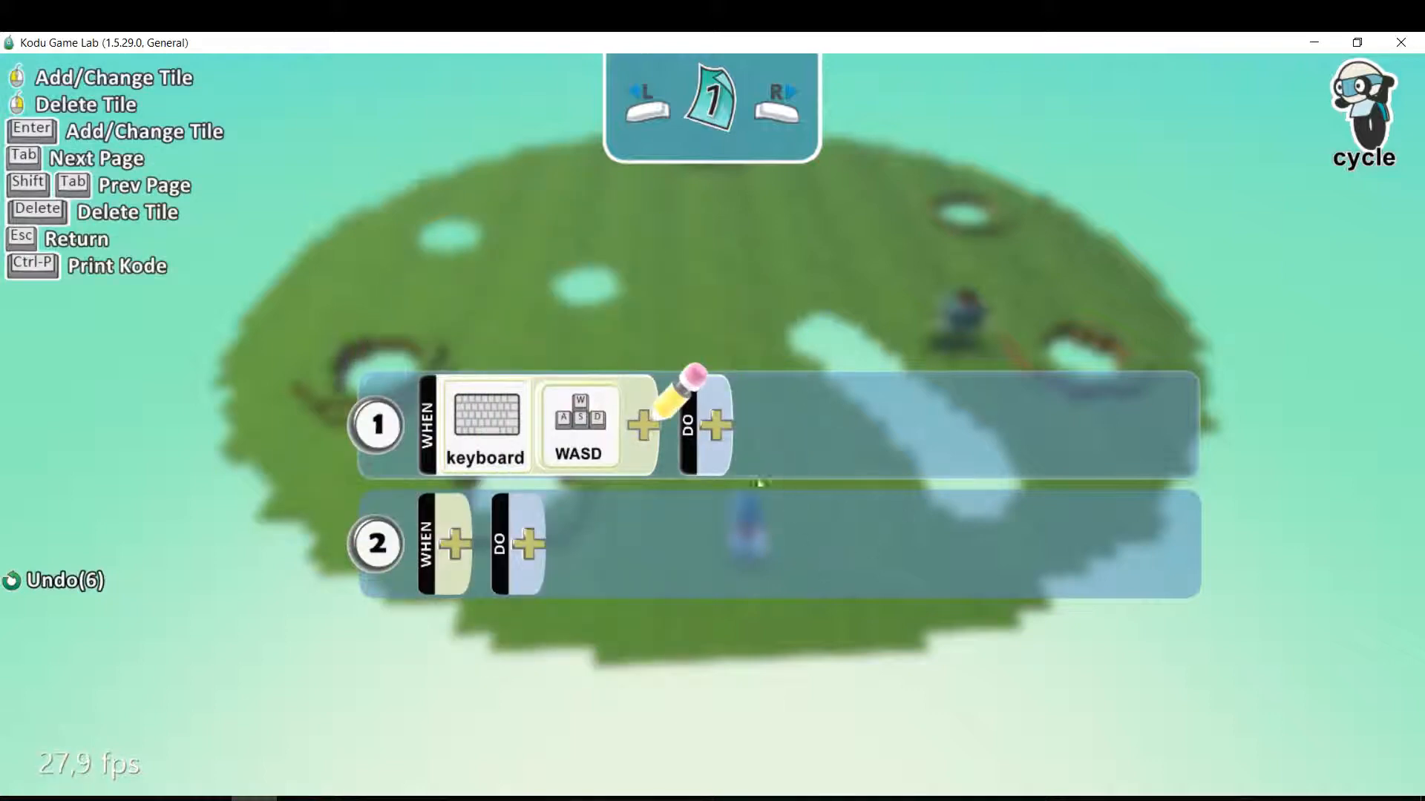
Set the DO action of rule 1 to move, with the quickly modifier added twice.
left_click(715, 425)
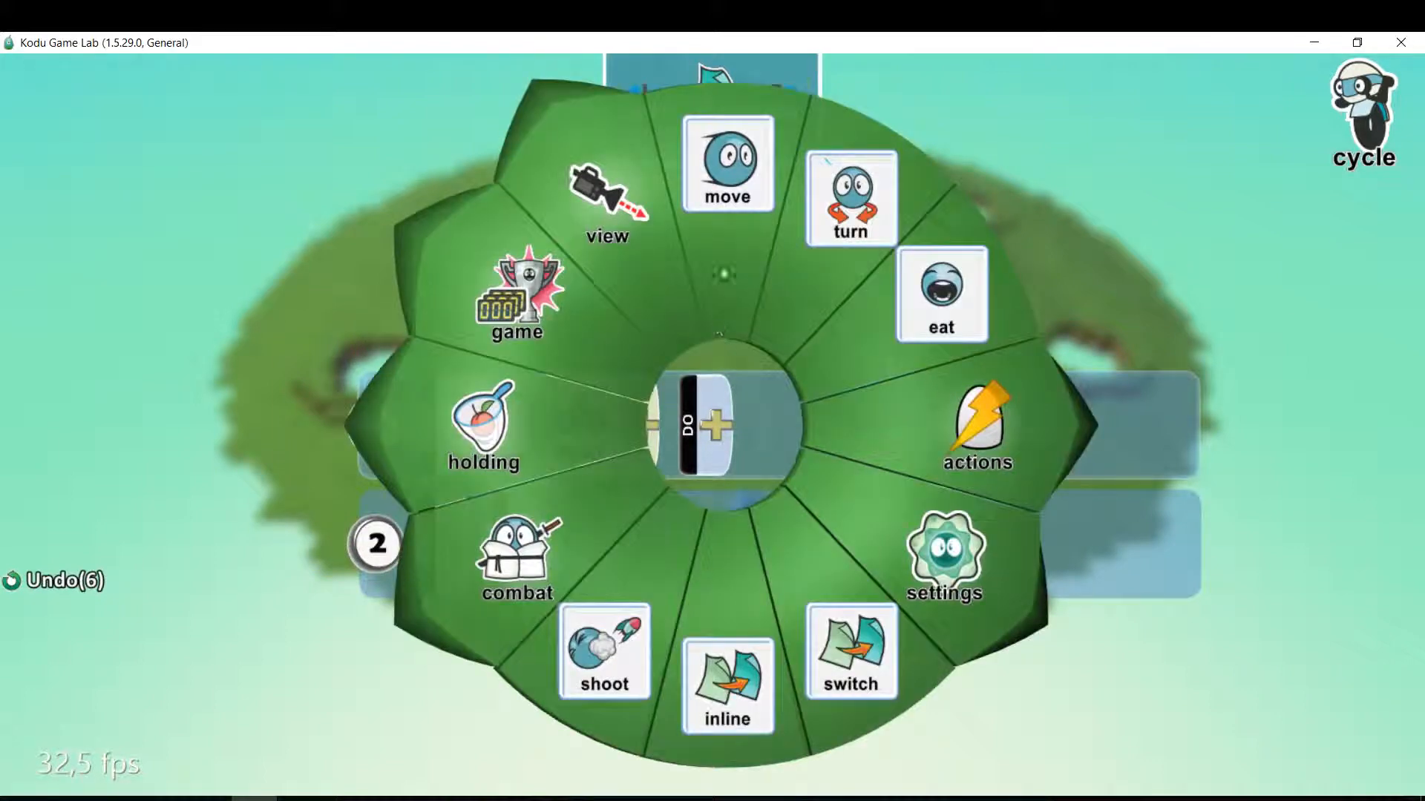
left_click(729, 248)
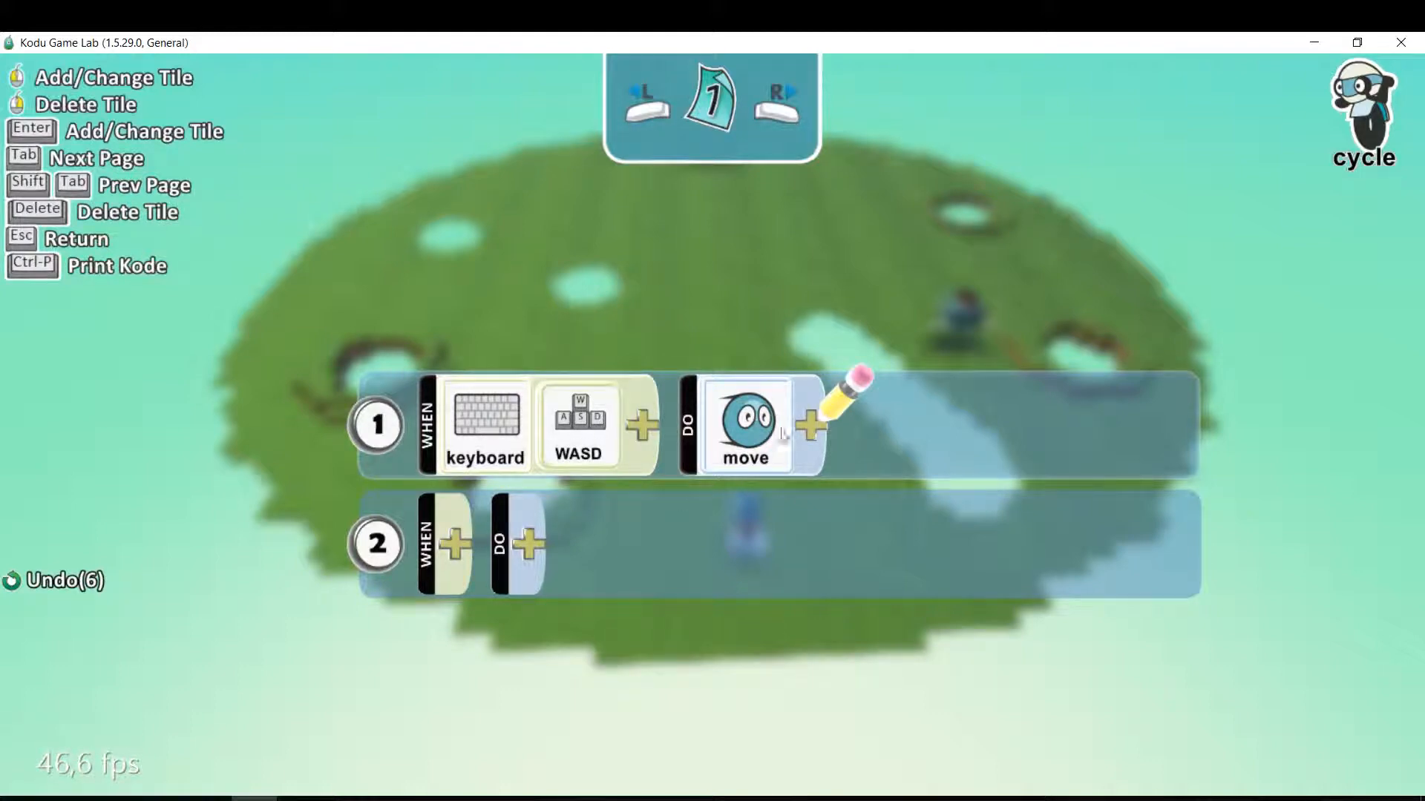
left_click(822, 425)
left_click(938, 497)
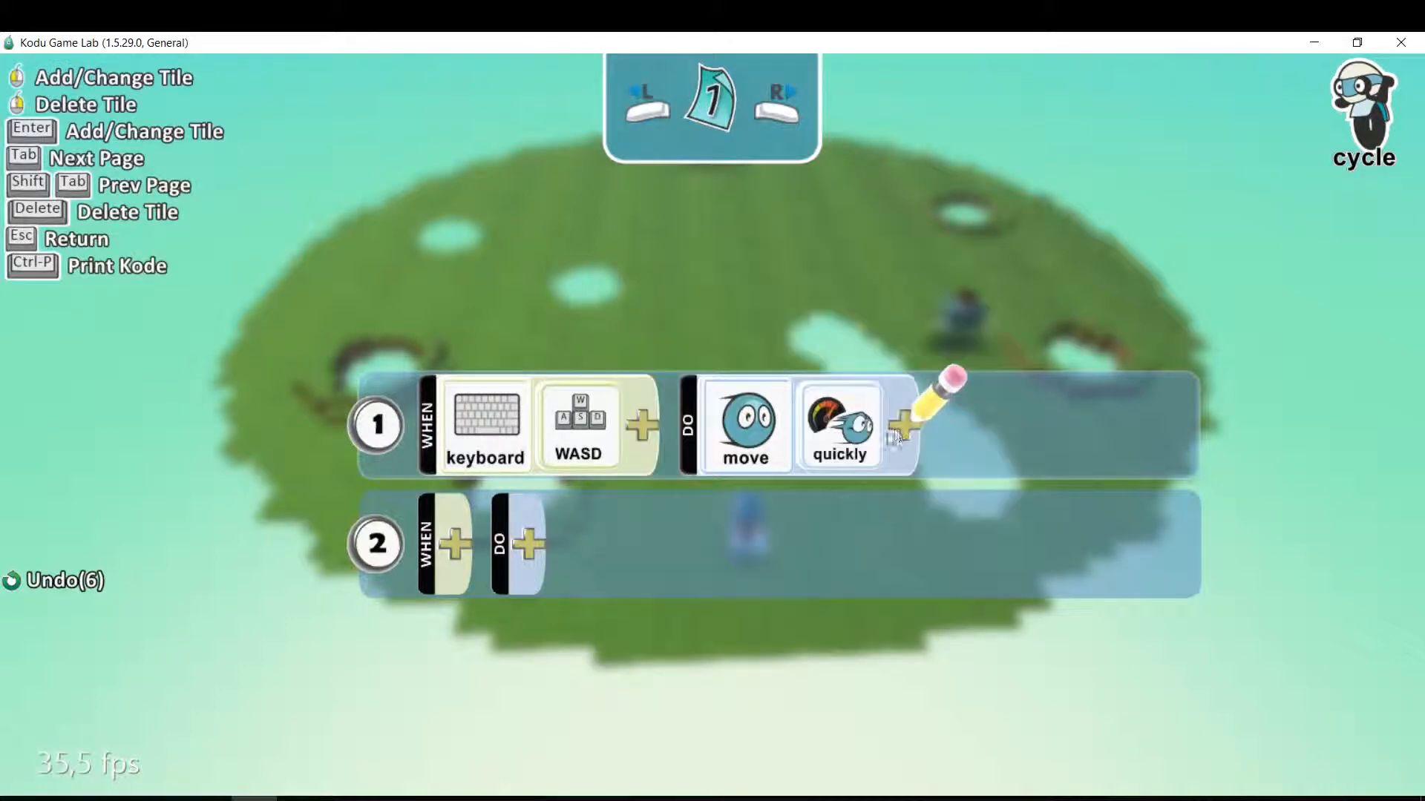
left_click(903, 426)
left_click(1024, 339)
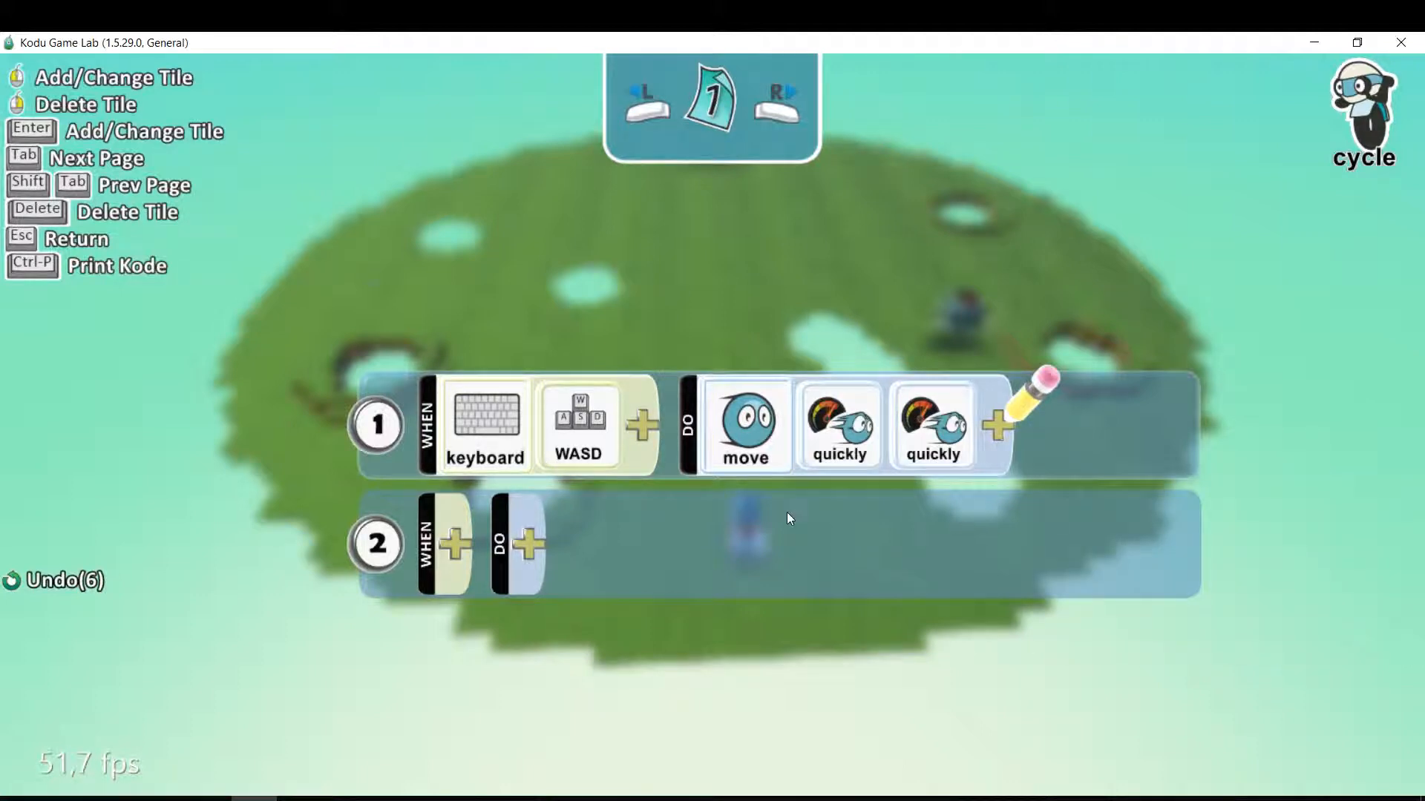
Set the WHEN condition of rule 2 in the cycle's program to mouse with left.
scroll(787, 512, "down", 1)
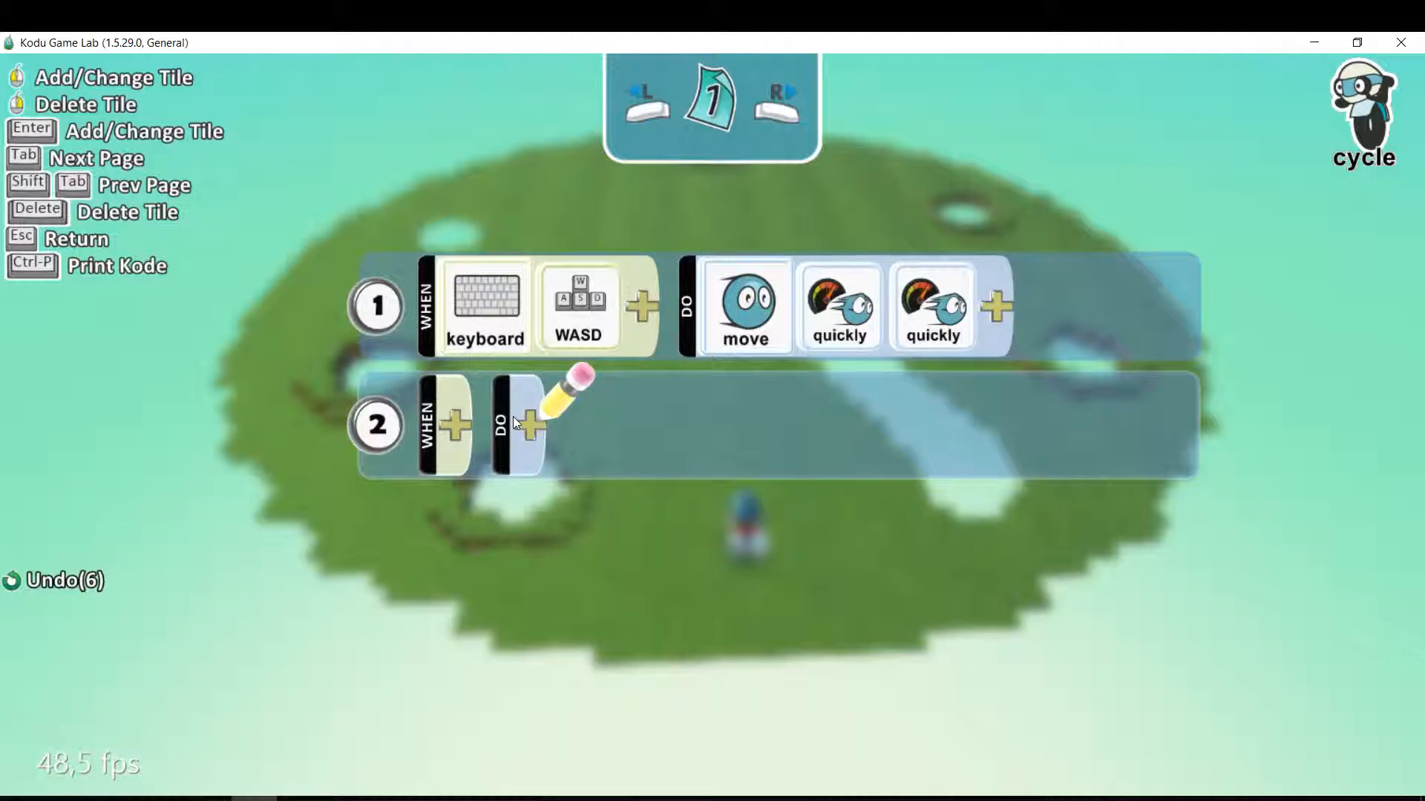
mouse_move(513, 417)
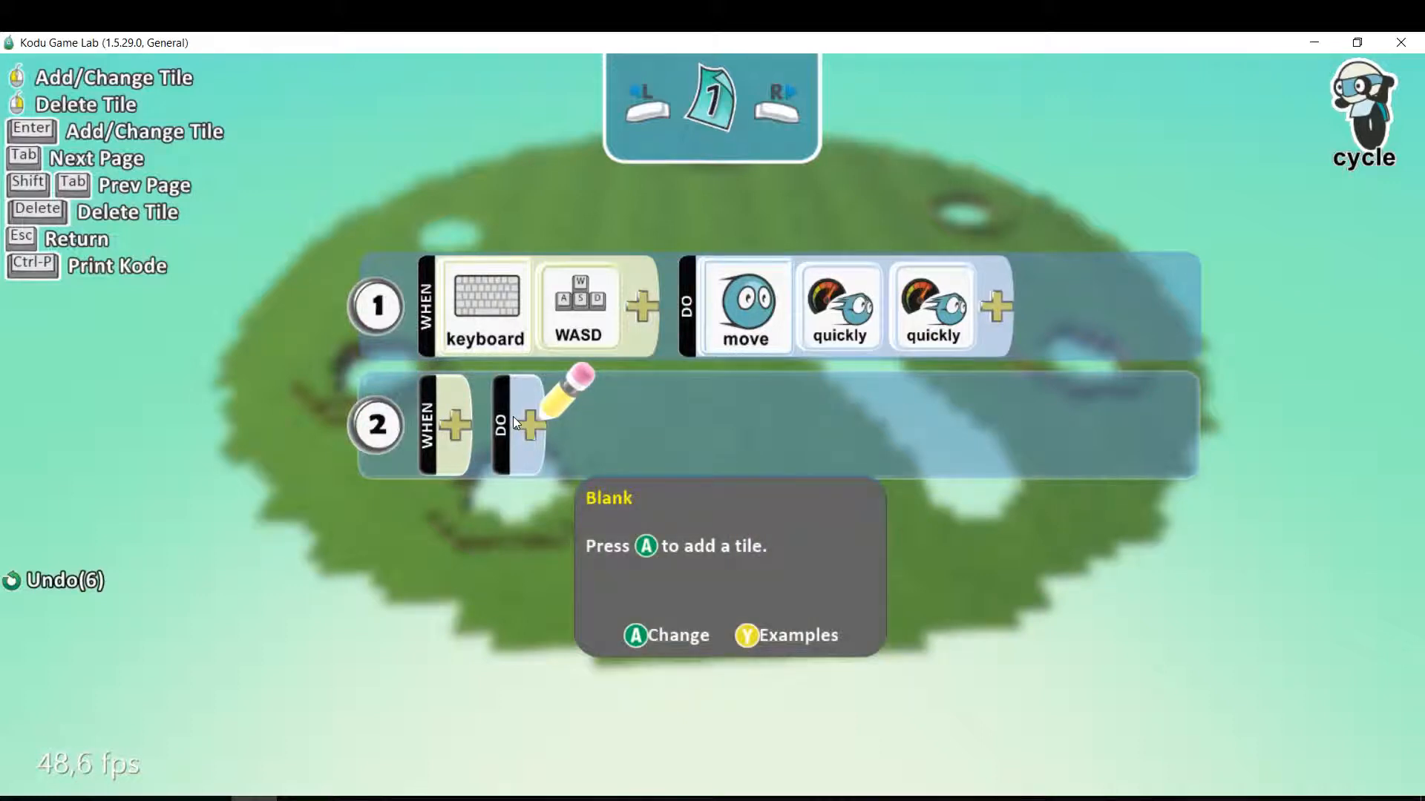
left_click(447, 435)
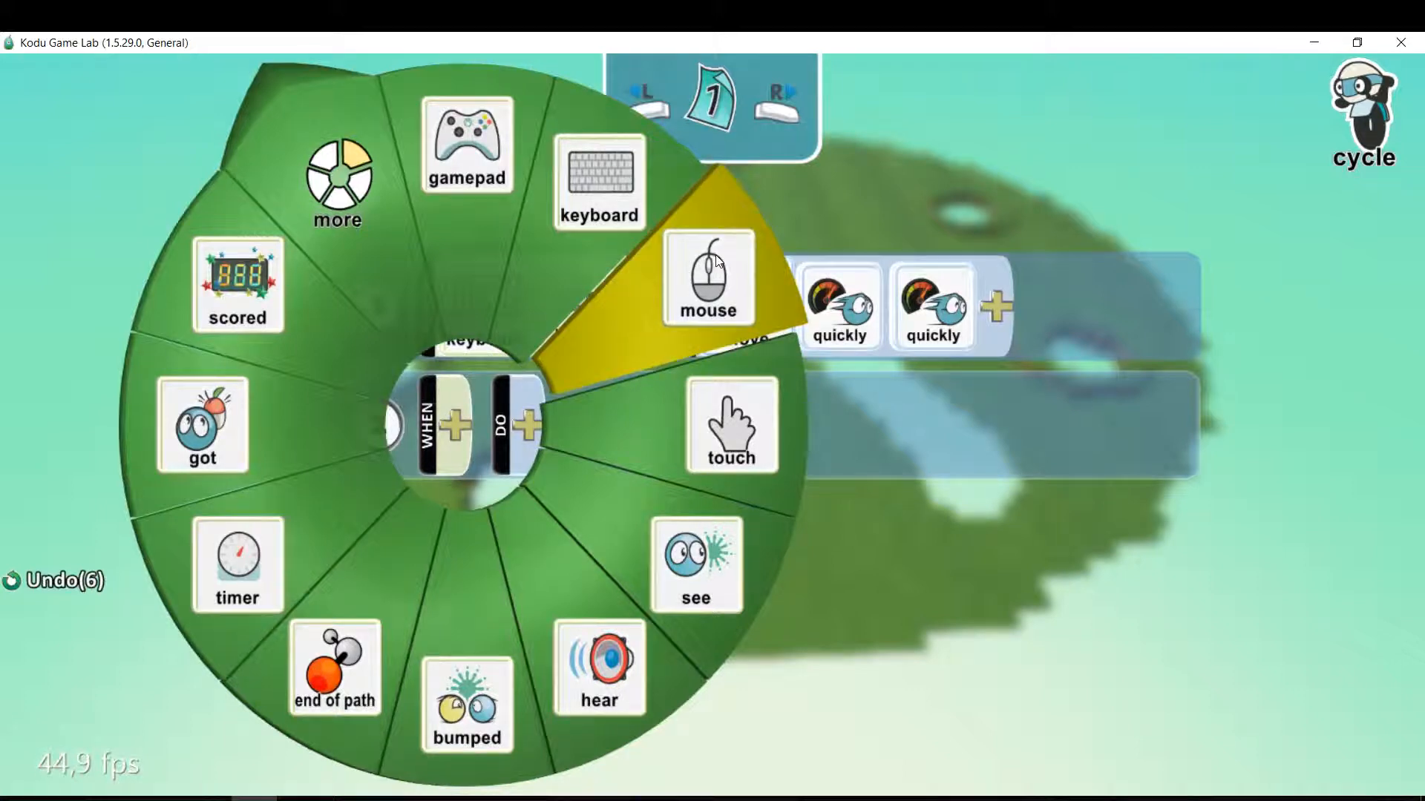
left_click(696, 285)
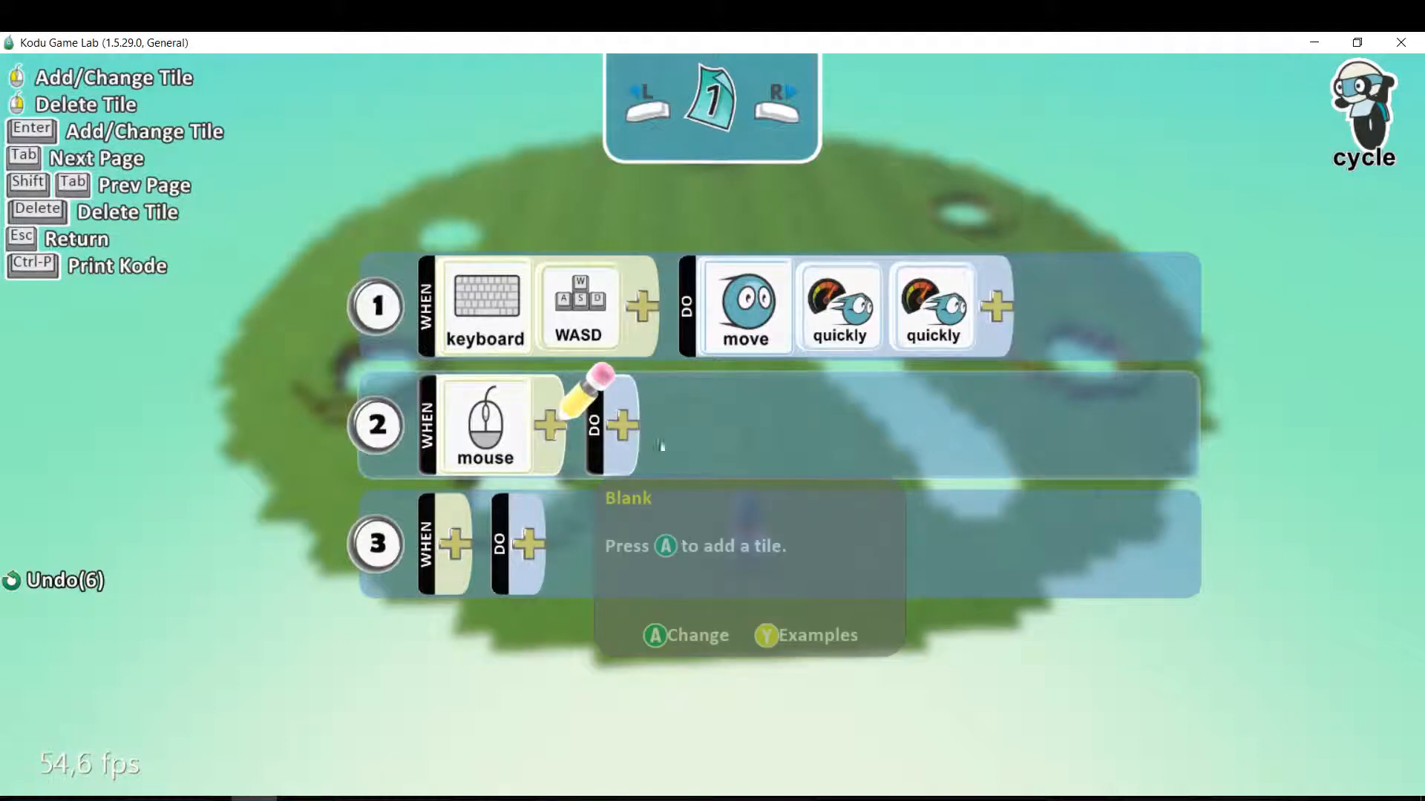
left_click(554, 428)
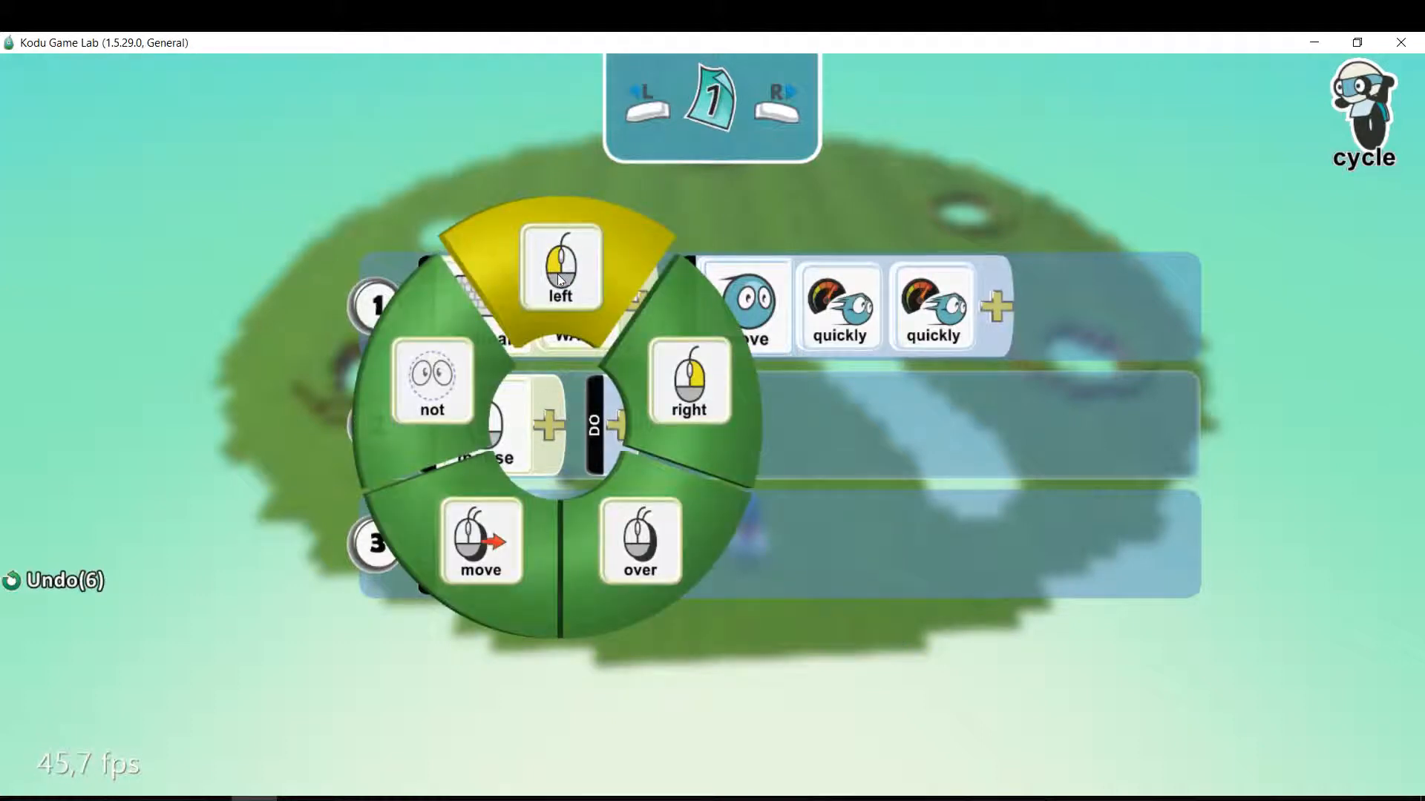
left_click(560, 319)
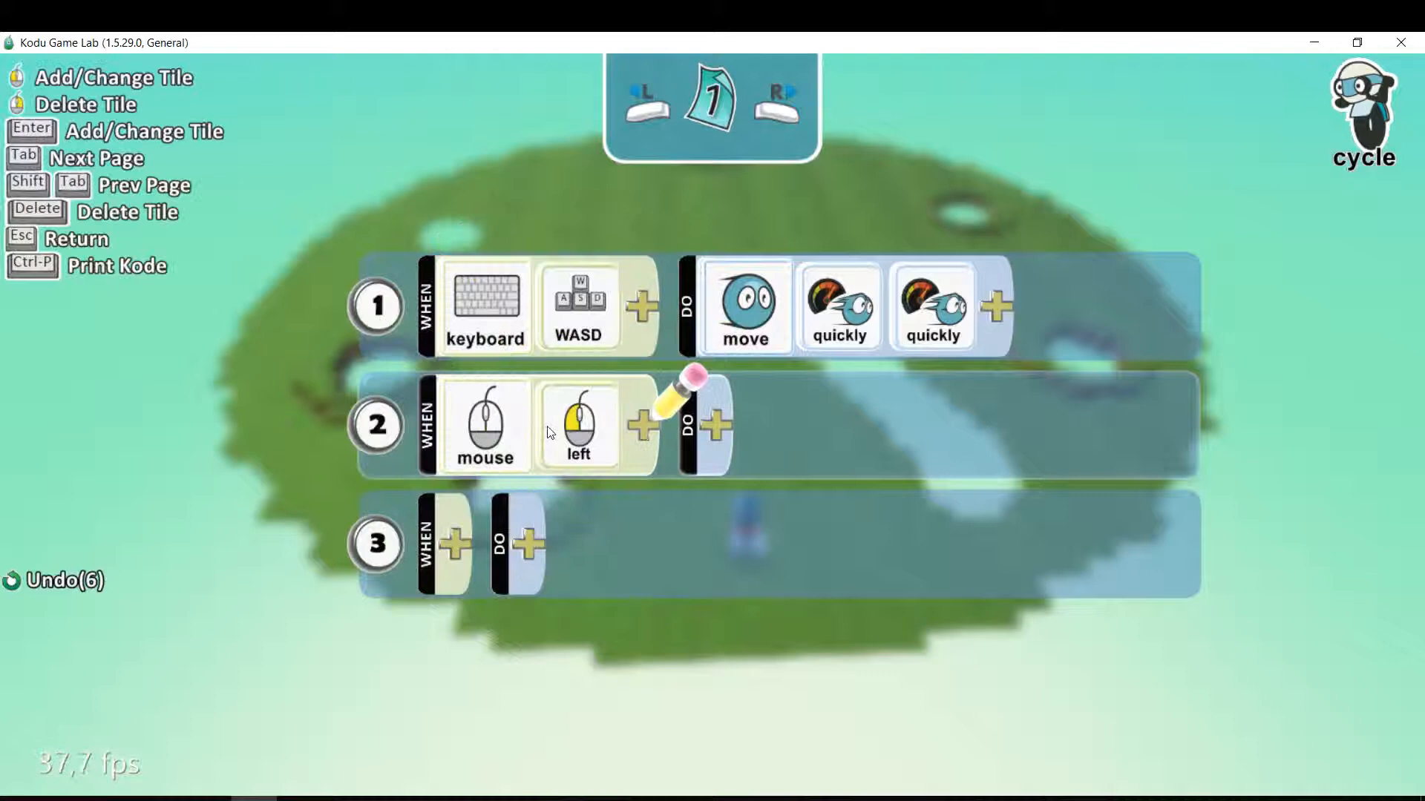
Set the DO action of rule 2 to shoot a blip in a random color.
left_click(706, 426)
left_click(598, 668)
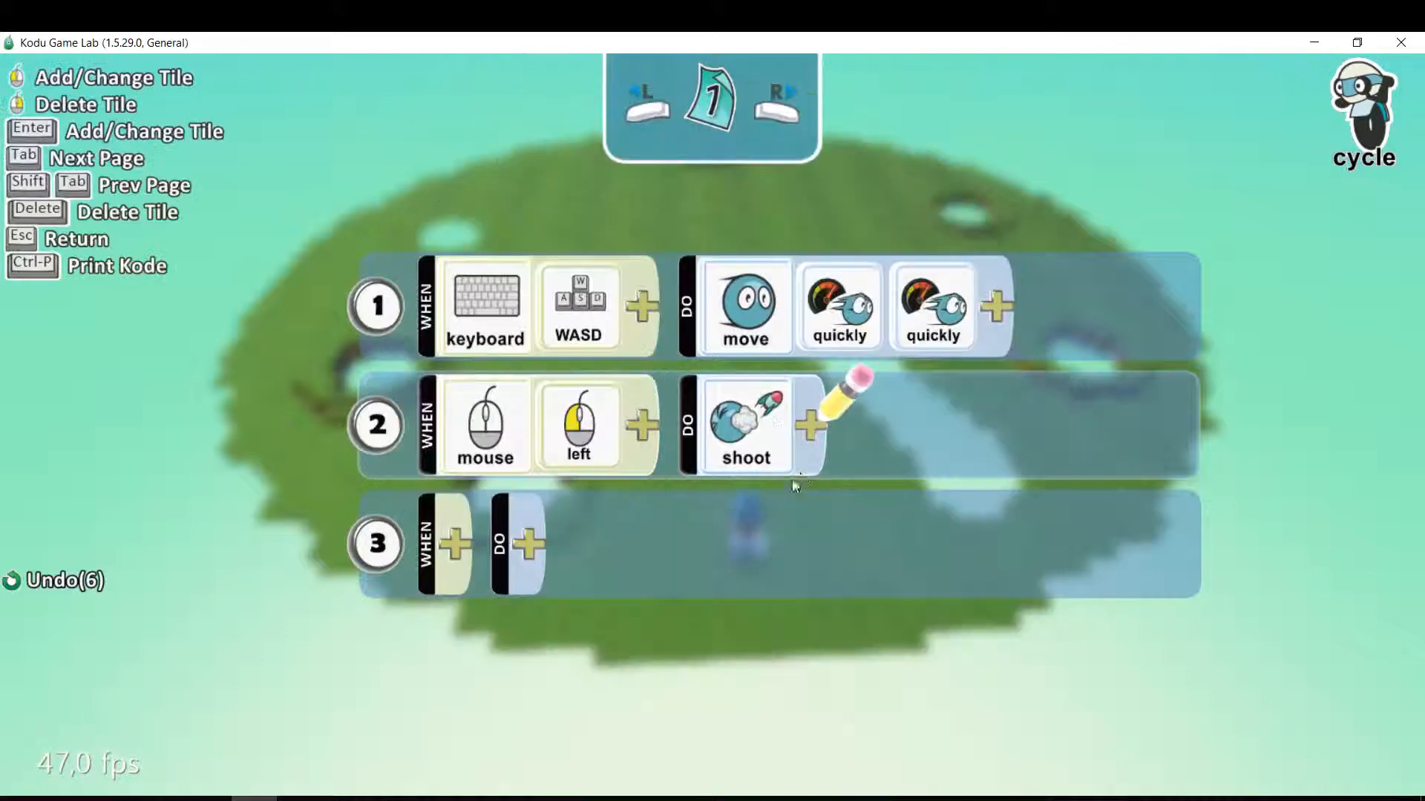
left_click(812, 425)
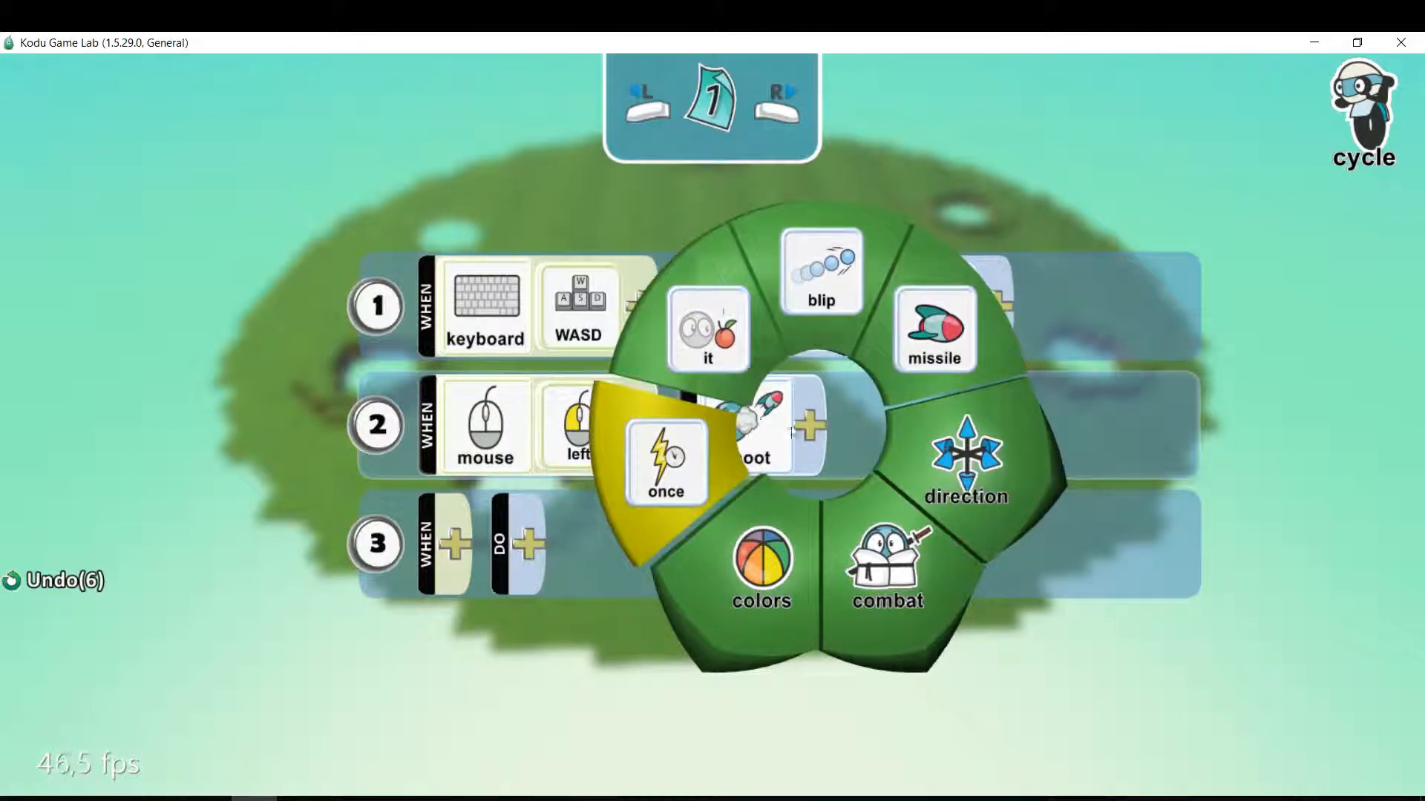
left_click(822, 256)
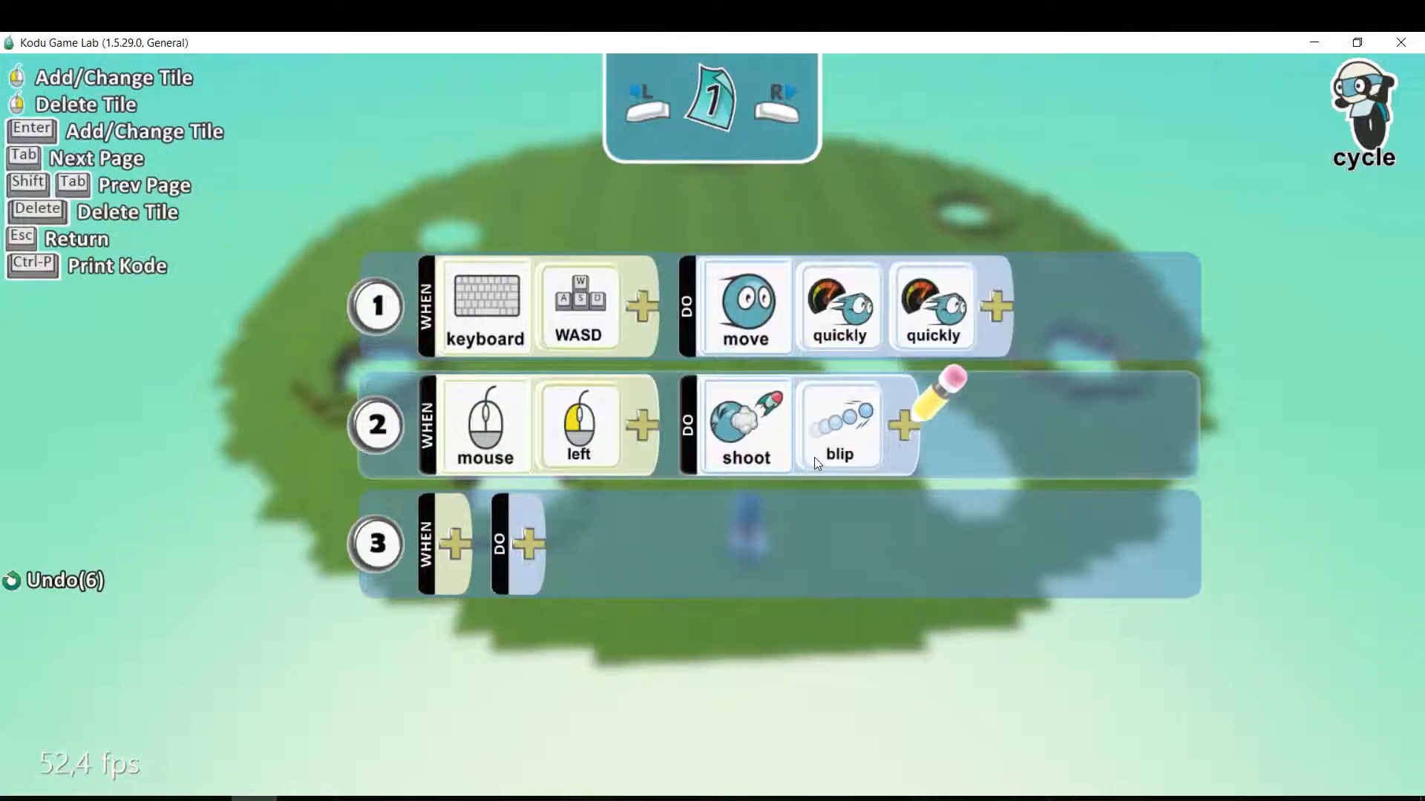
left_click(902, 424)
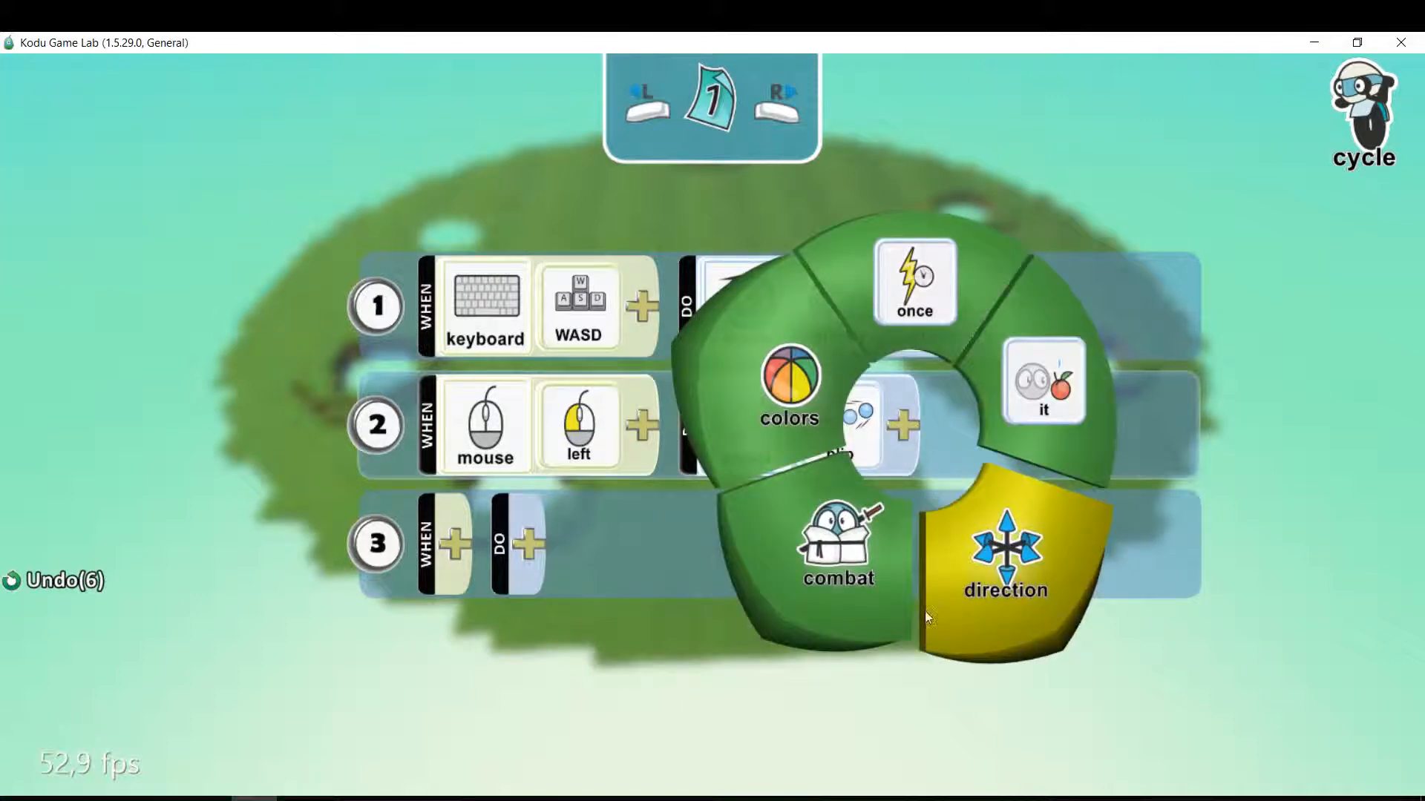
left_click(774, 403)
left_click(662, 212)
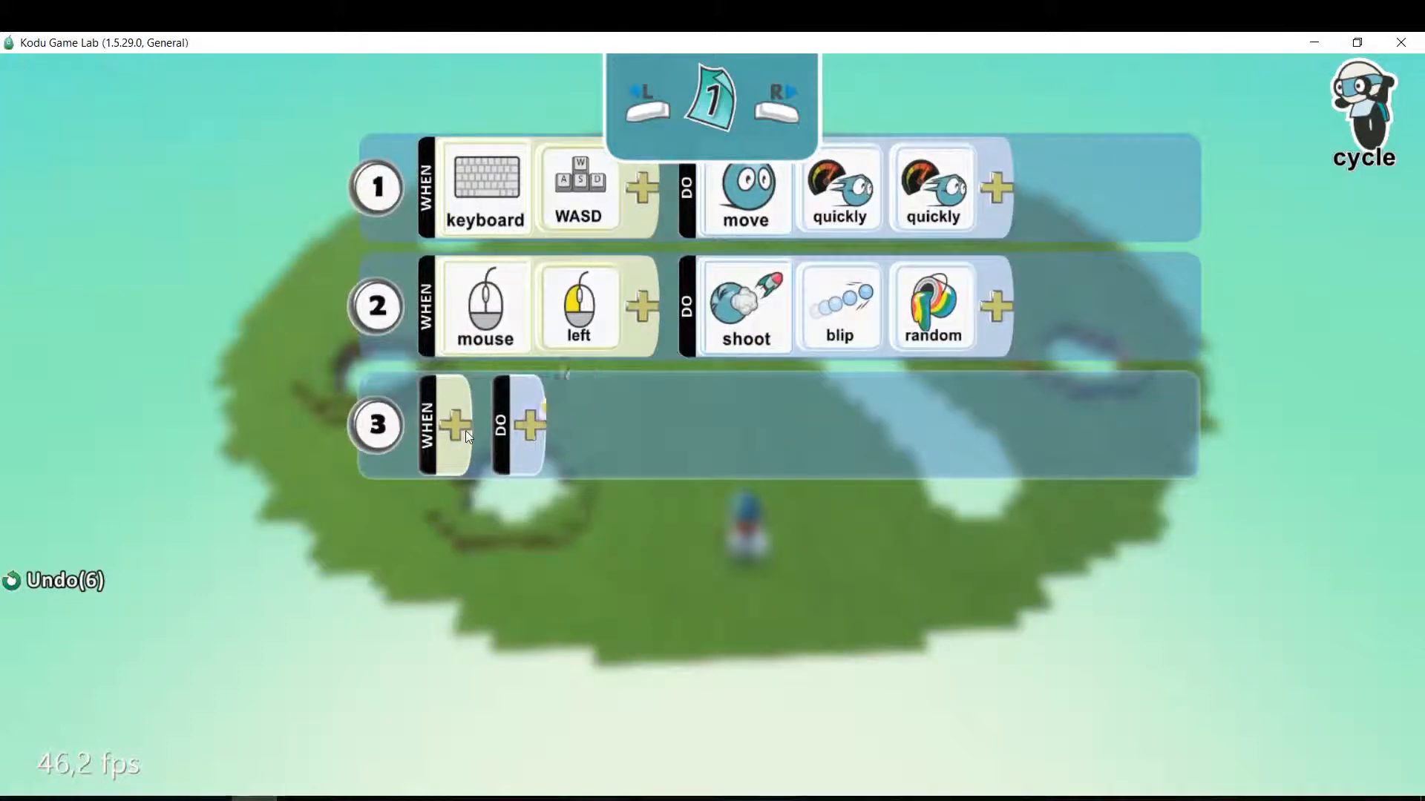
Set the WHEN condition of rule 3 in the cycle's program to mouse with right.
left_click(465, 430)
left_click(702, 301)
left_click(548, 424)
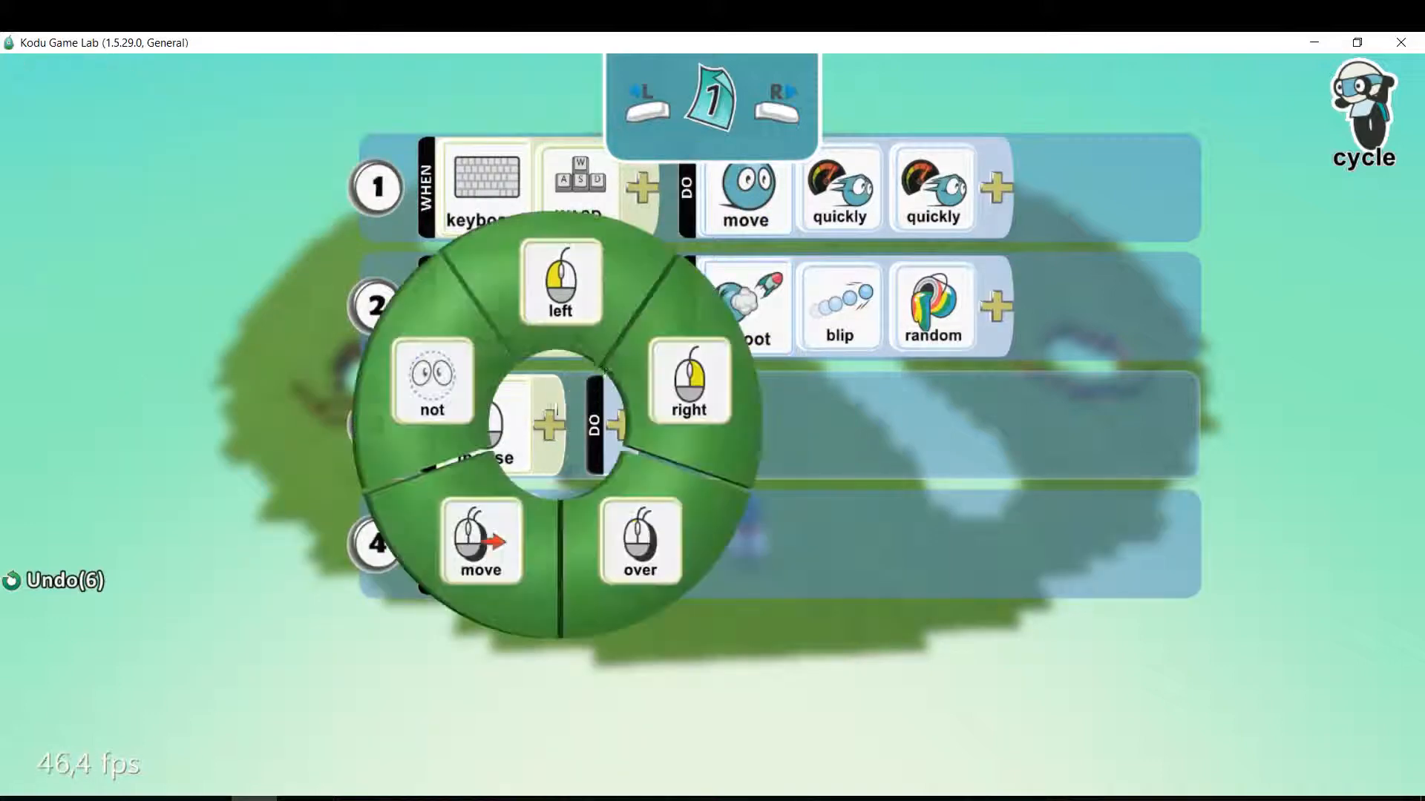
left_click(684, 399)
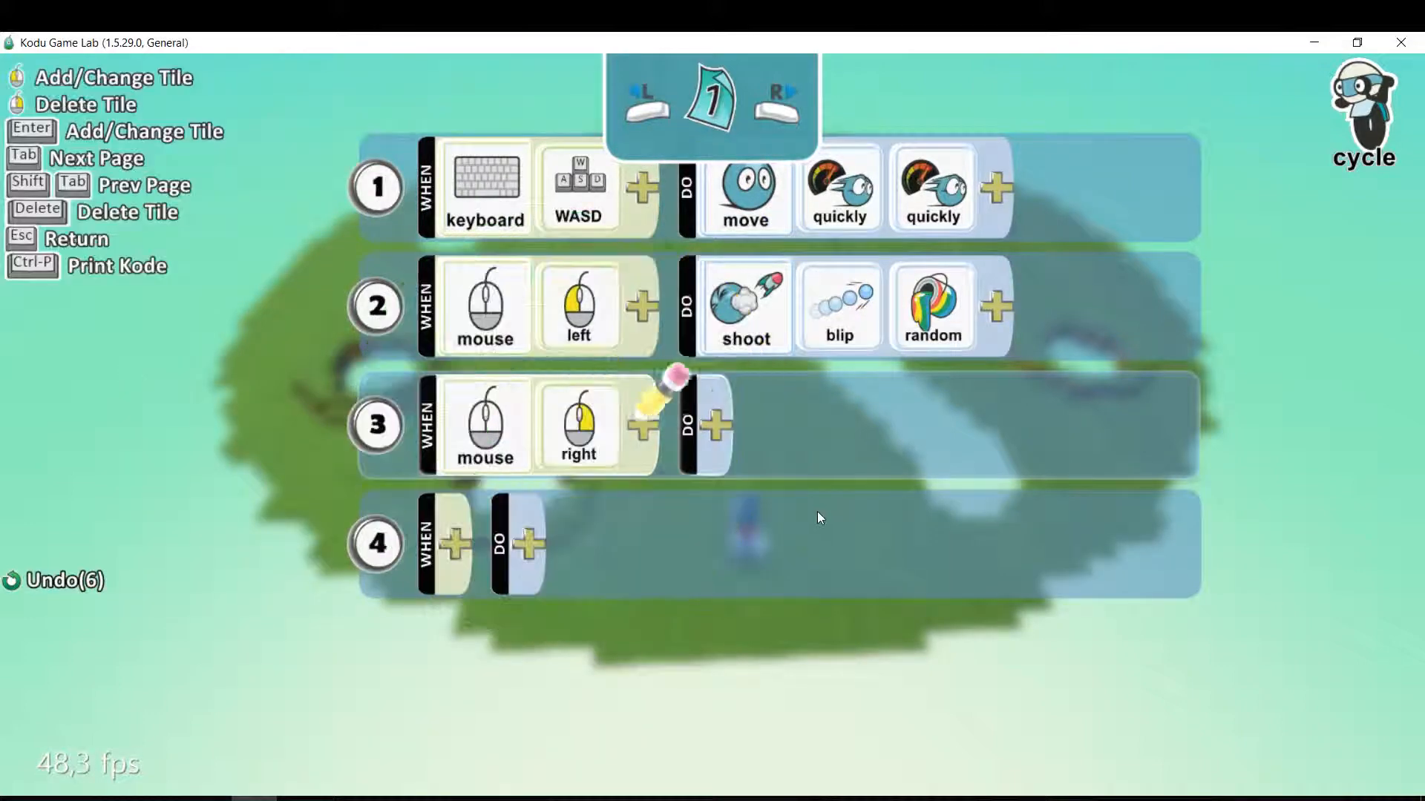
Set the DO action of rule 3 to shoot a missile in blue.
left_click(715, 425)
left_click(655, 569)
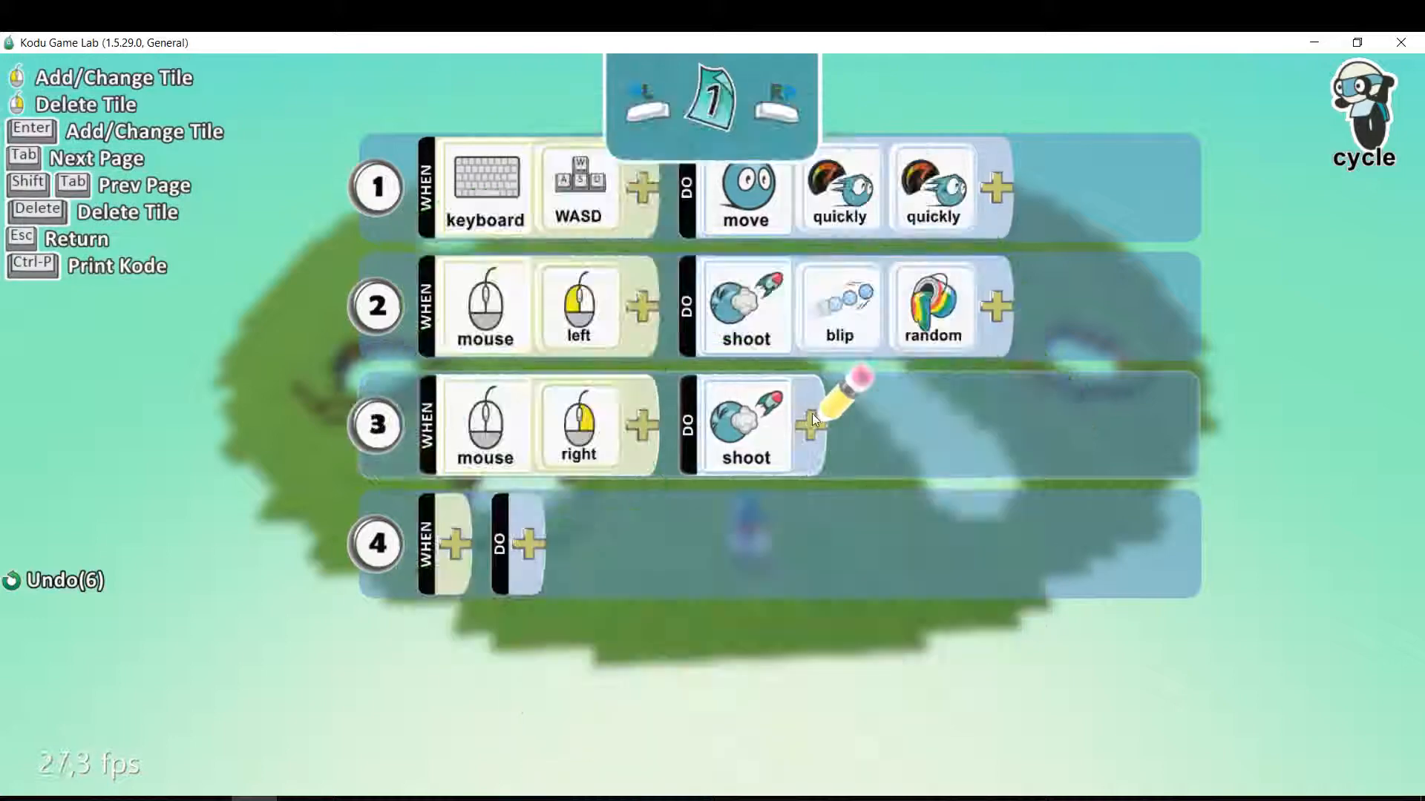
left_click(812, 417)
left_click(937, 330)
left_click(907, 425)
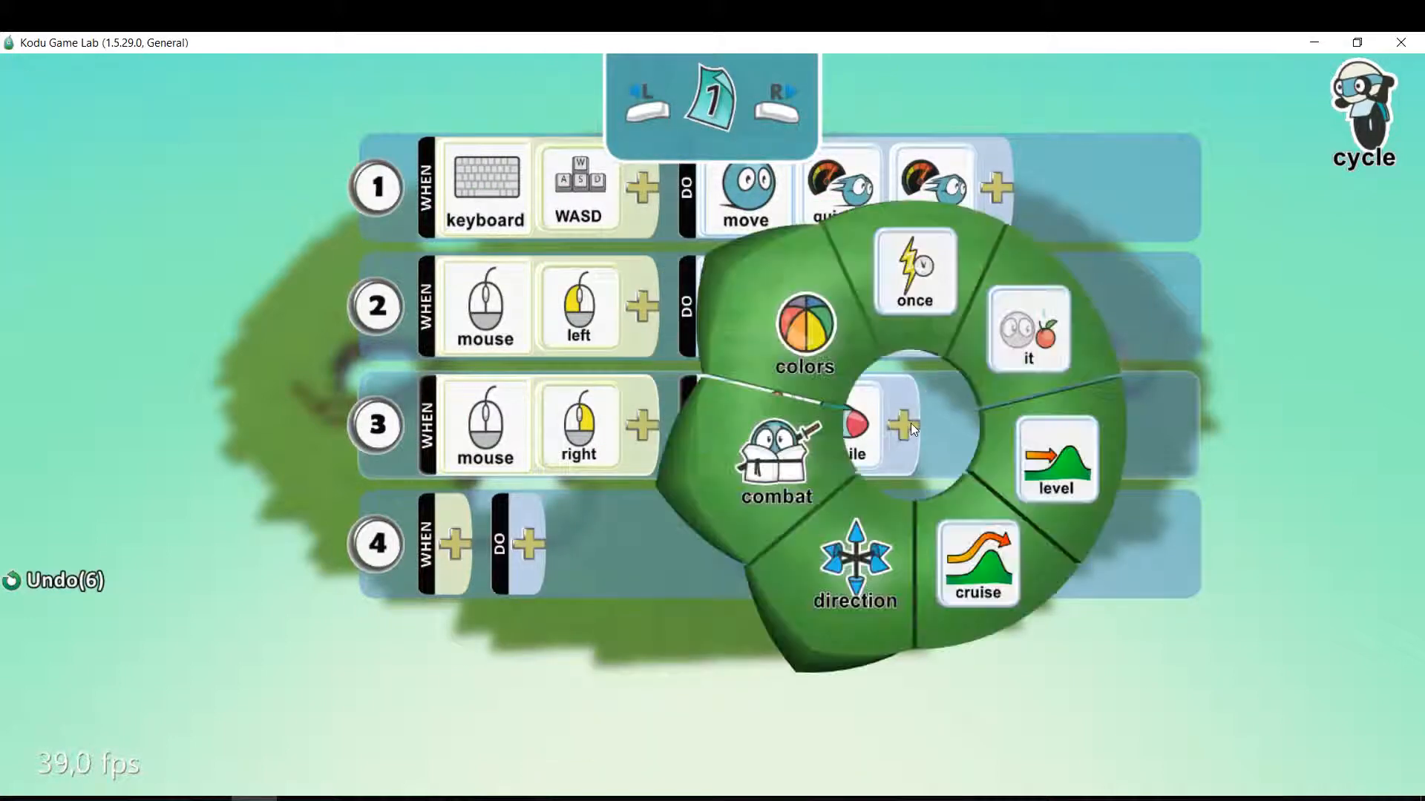
left_click(795, 358)
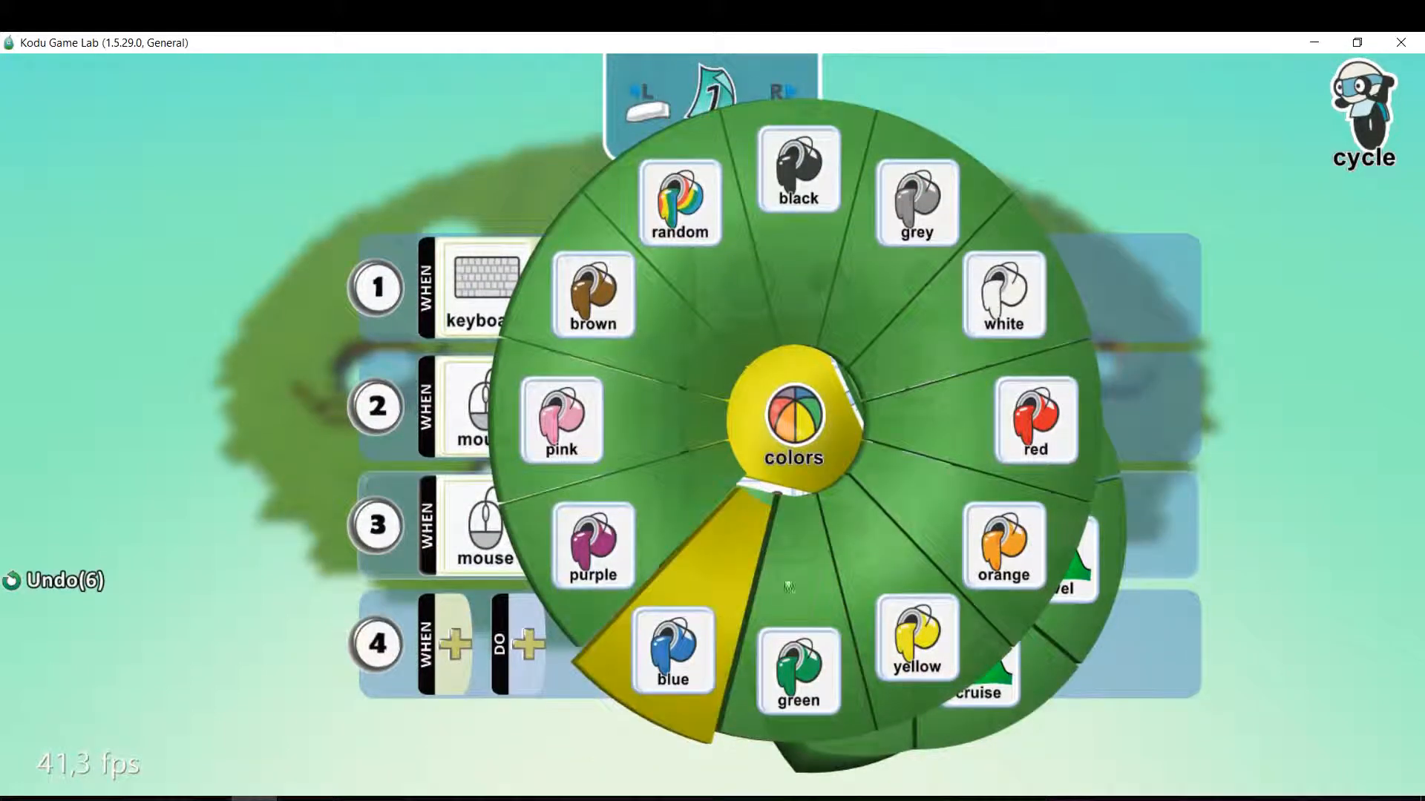
left_click(671, 650)
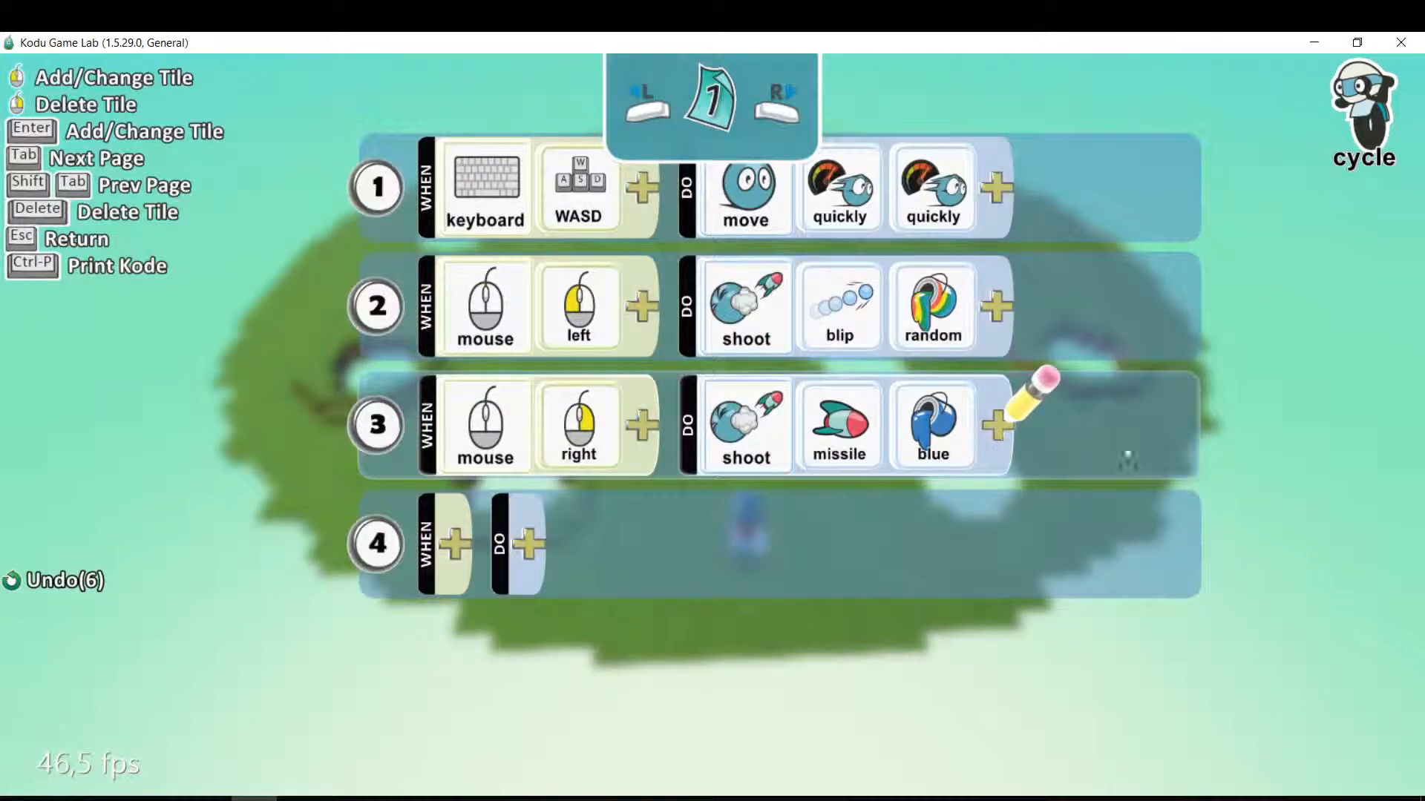
Set the WHEN condition of rule 4 in the cycle's program to health below 1 point.
scroll(1142, 463, "up", 1)
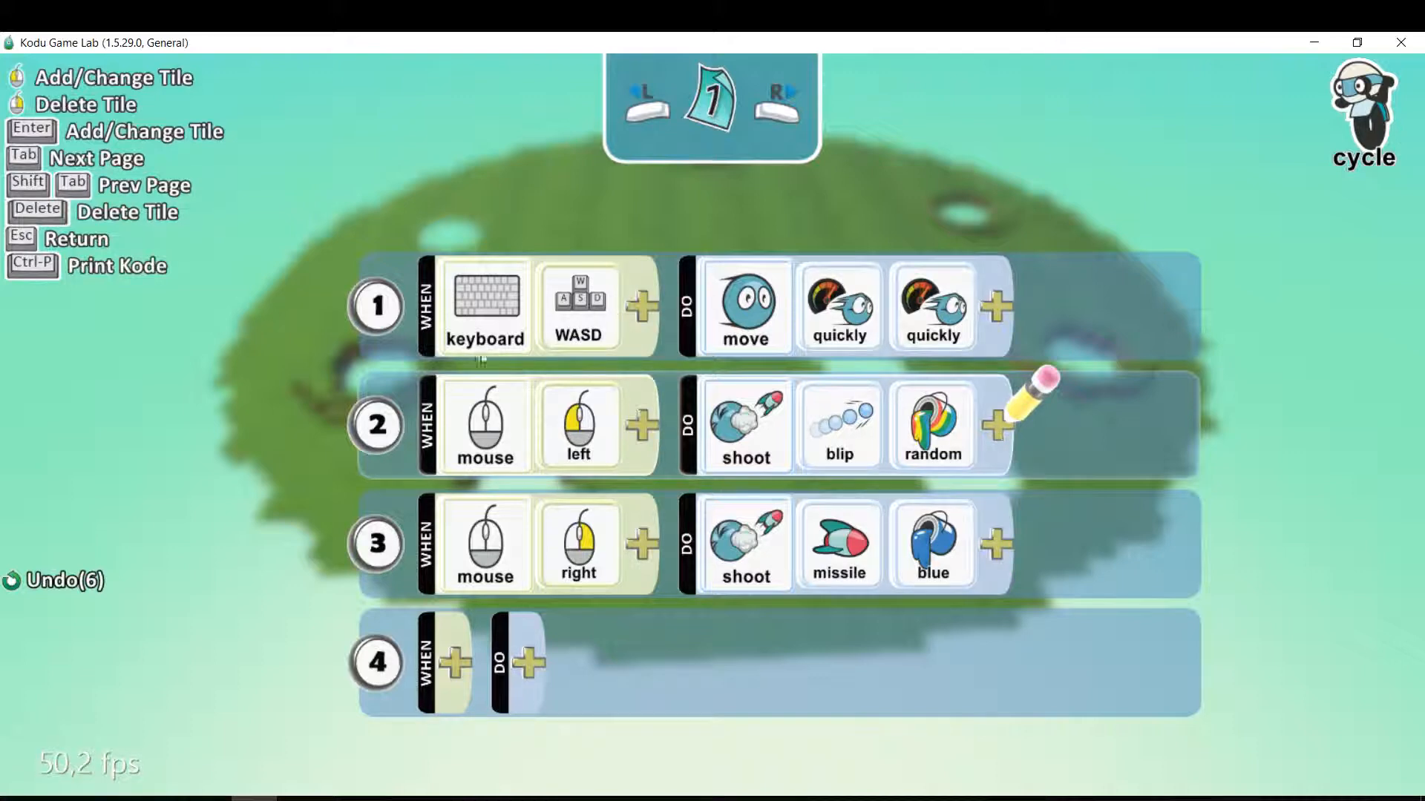
scroll(502, 375, "down", 1)
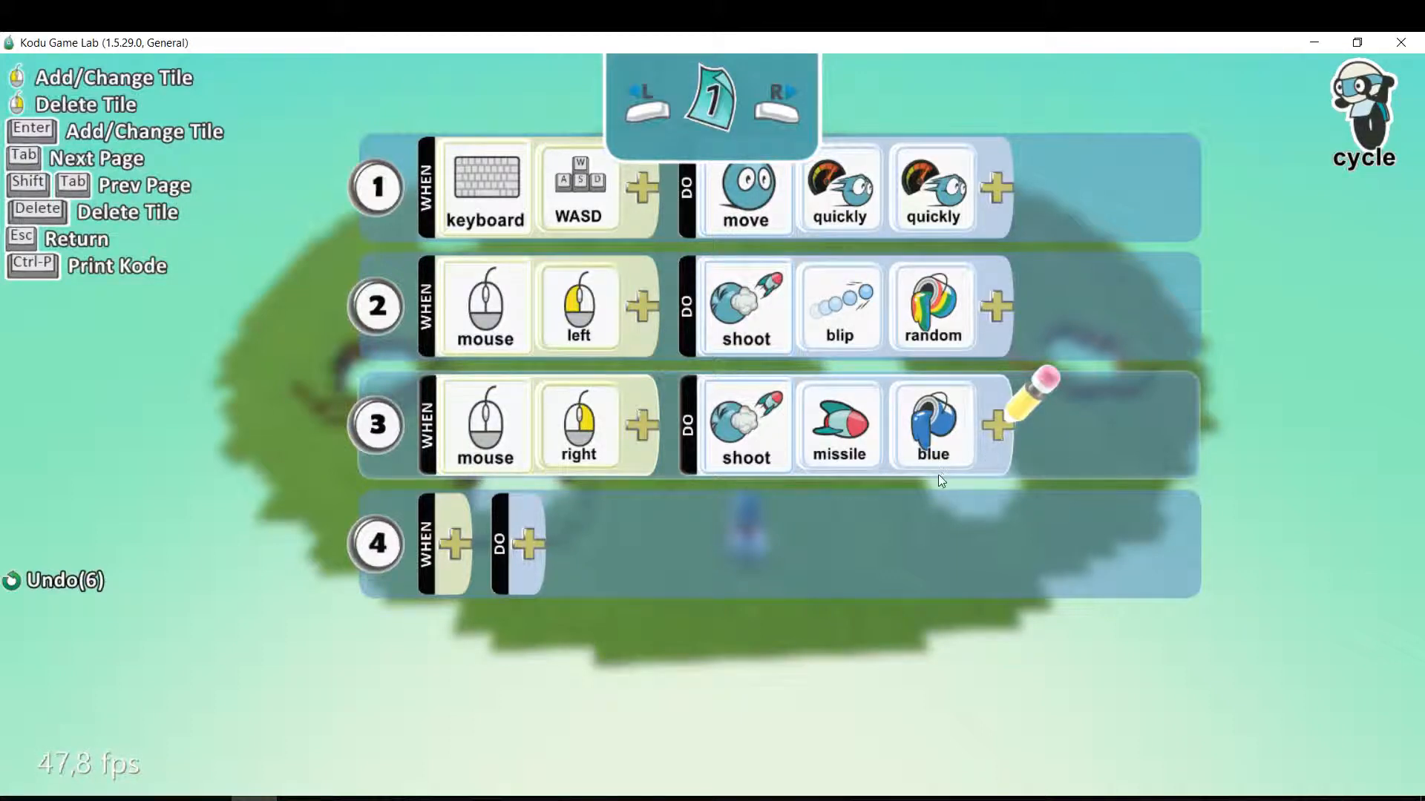
scroll(938, 474, "down", 1)
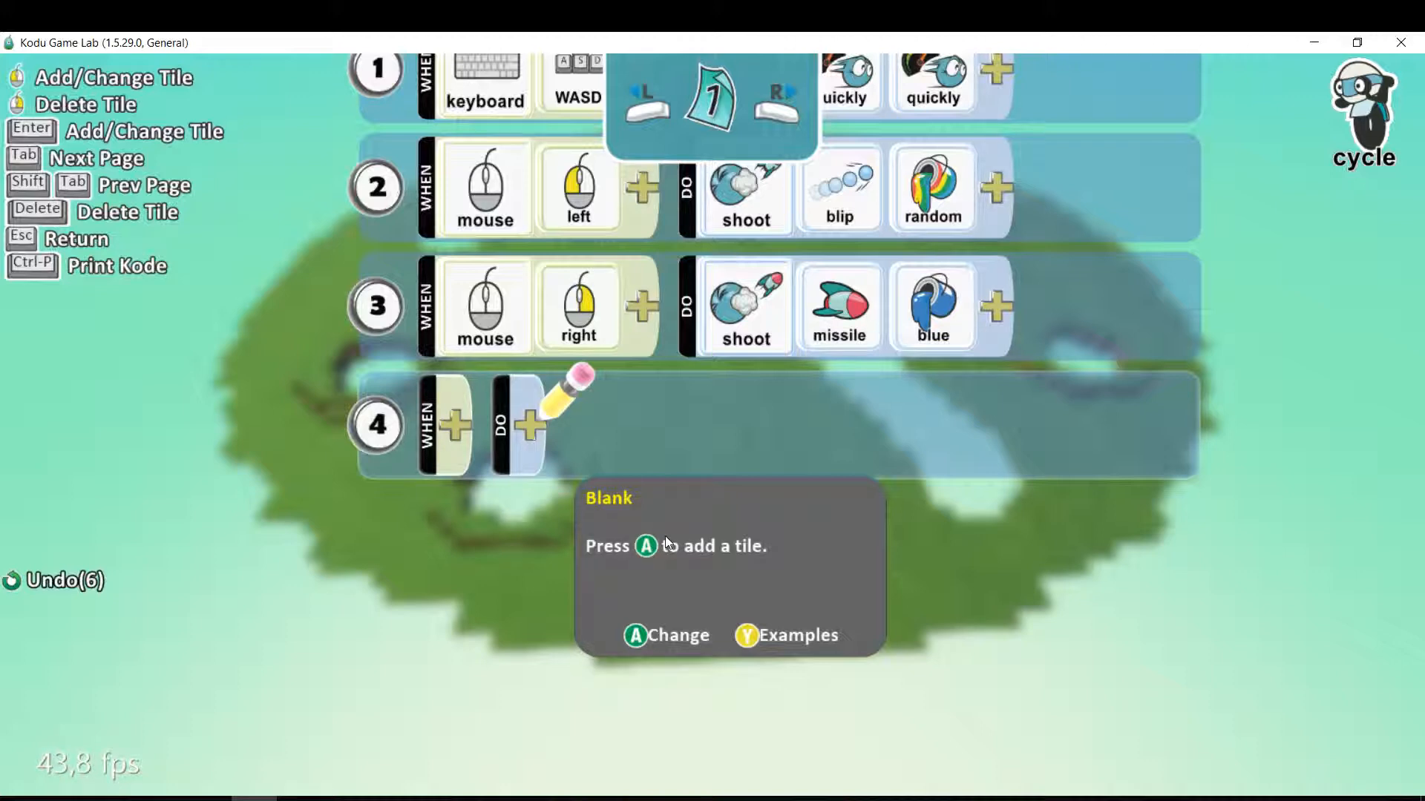
left_click(453, 442)
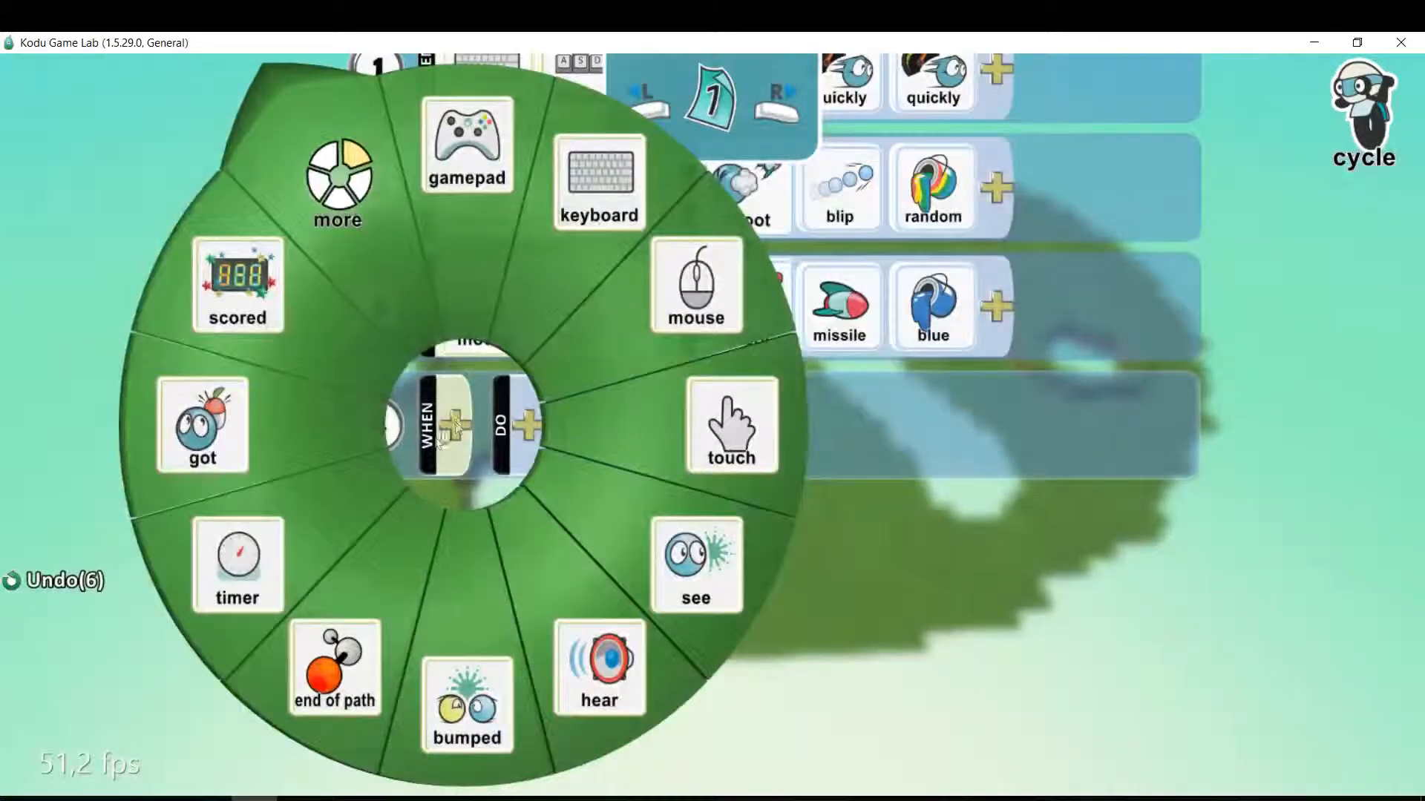
left_click(331, 181)
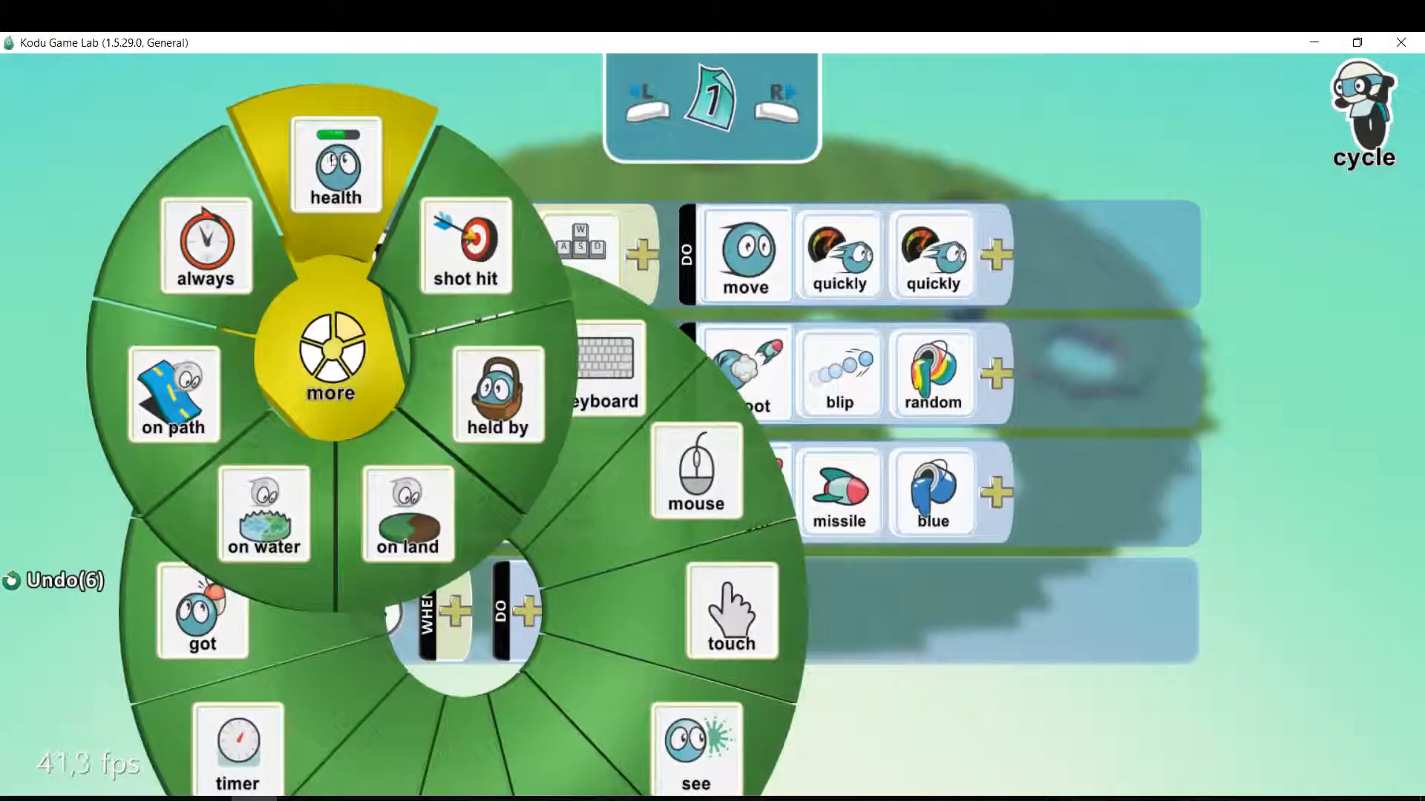
left_click(344, 160)
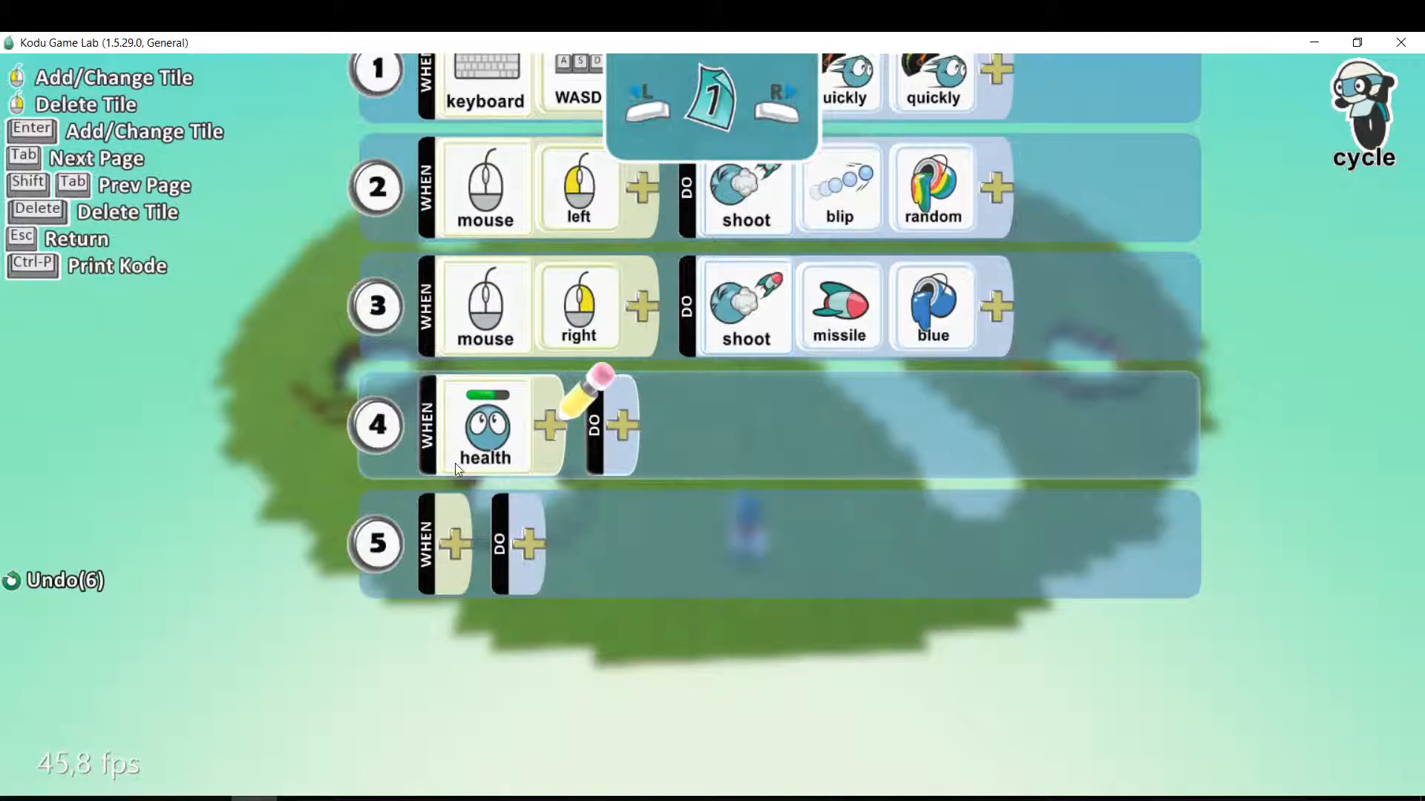
left_click(551, 424)
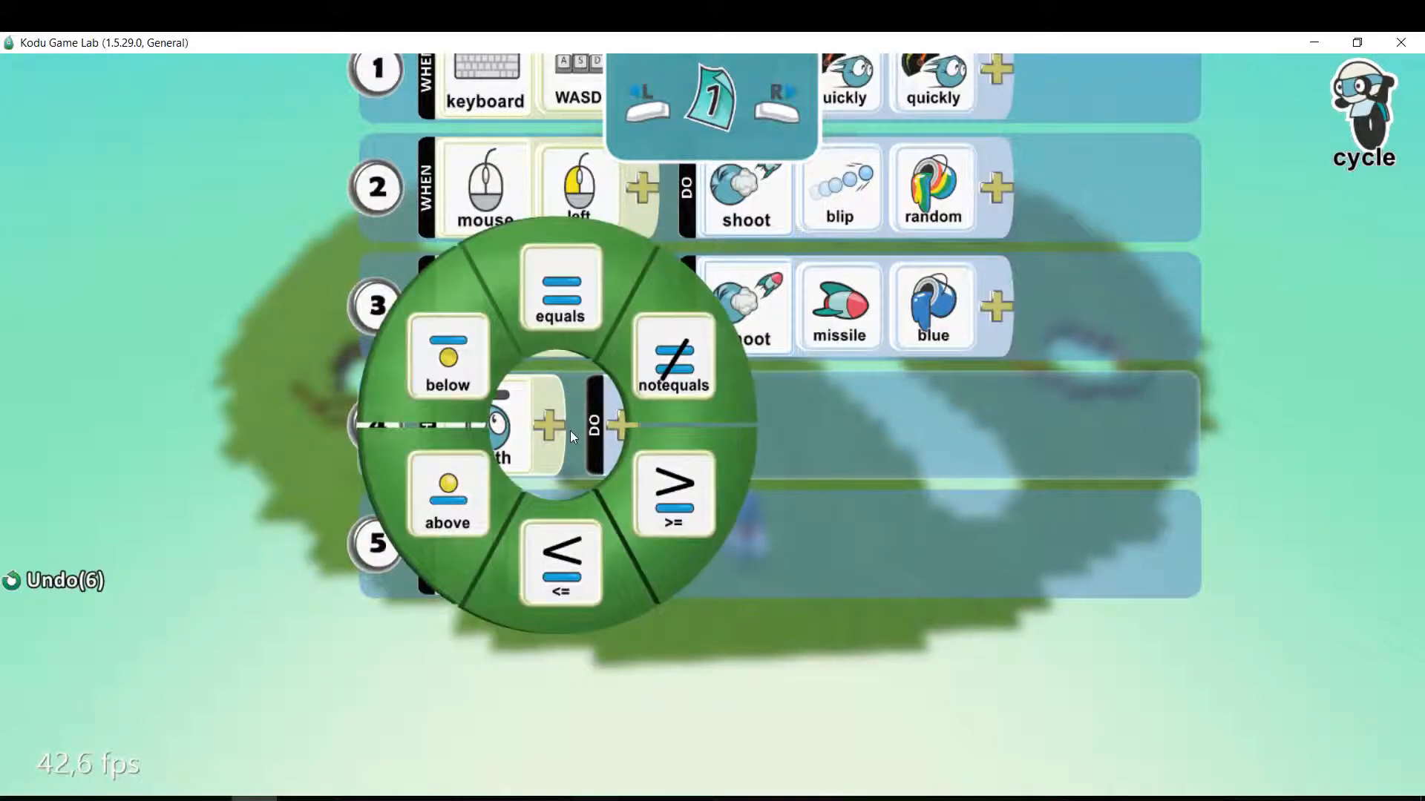
left_click(438, 334)
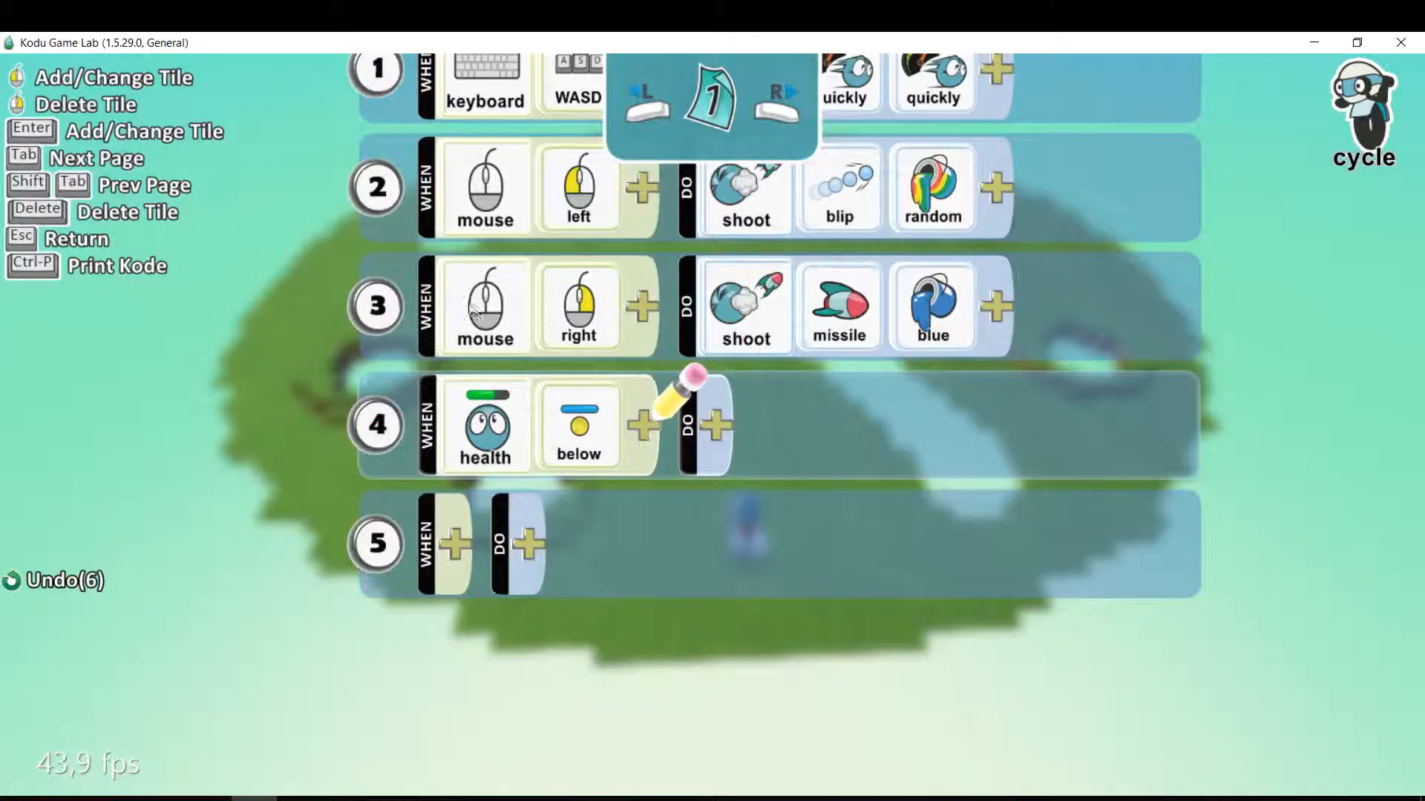
left_click(643, 425)
left_click(469, 319)
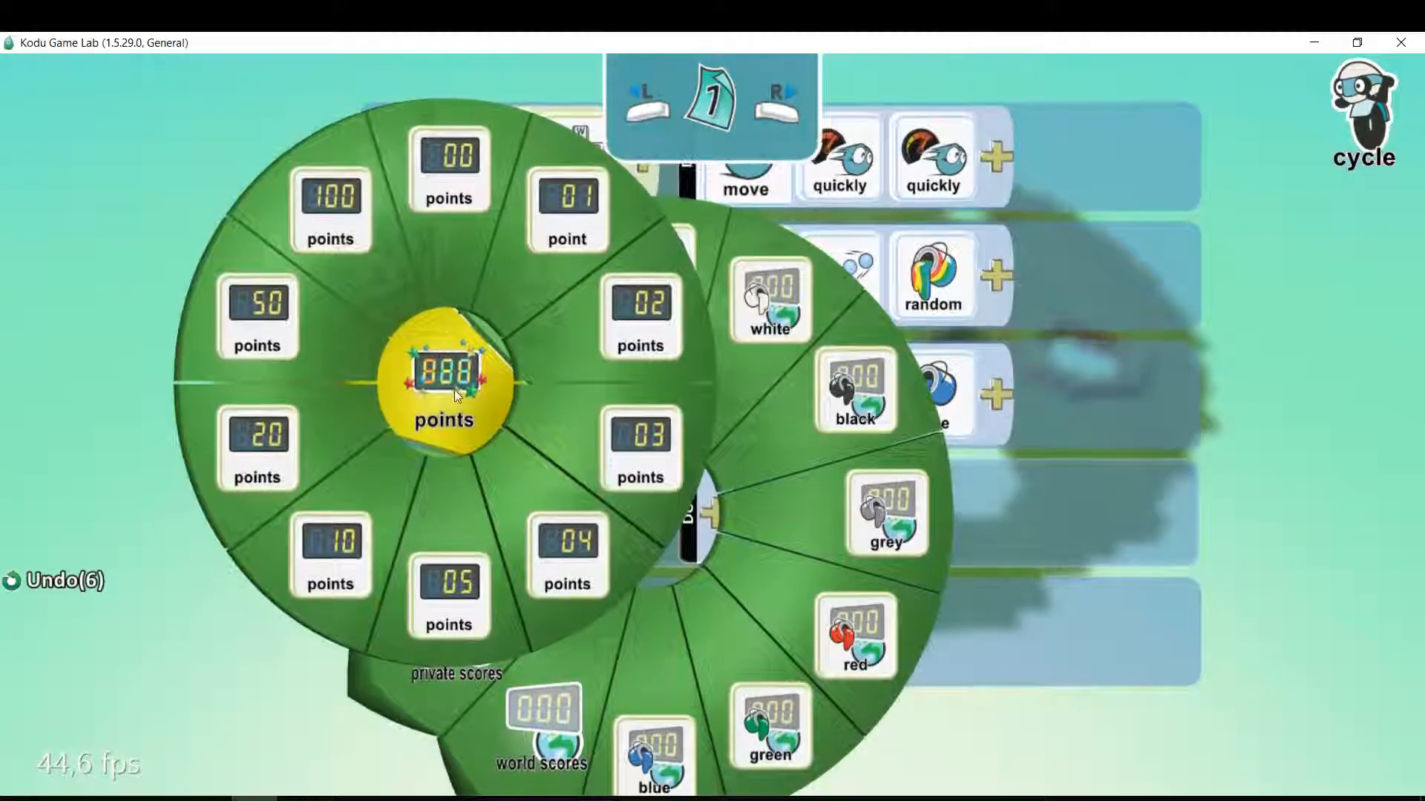
left_click(452, 373)
left_click(457, 318)
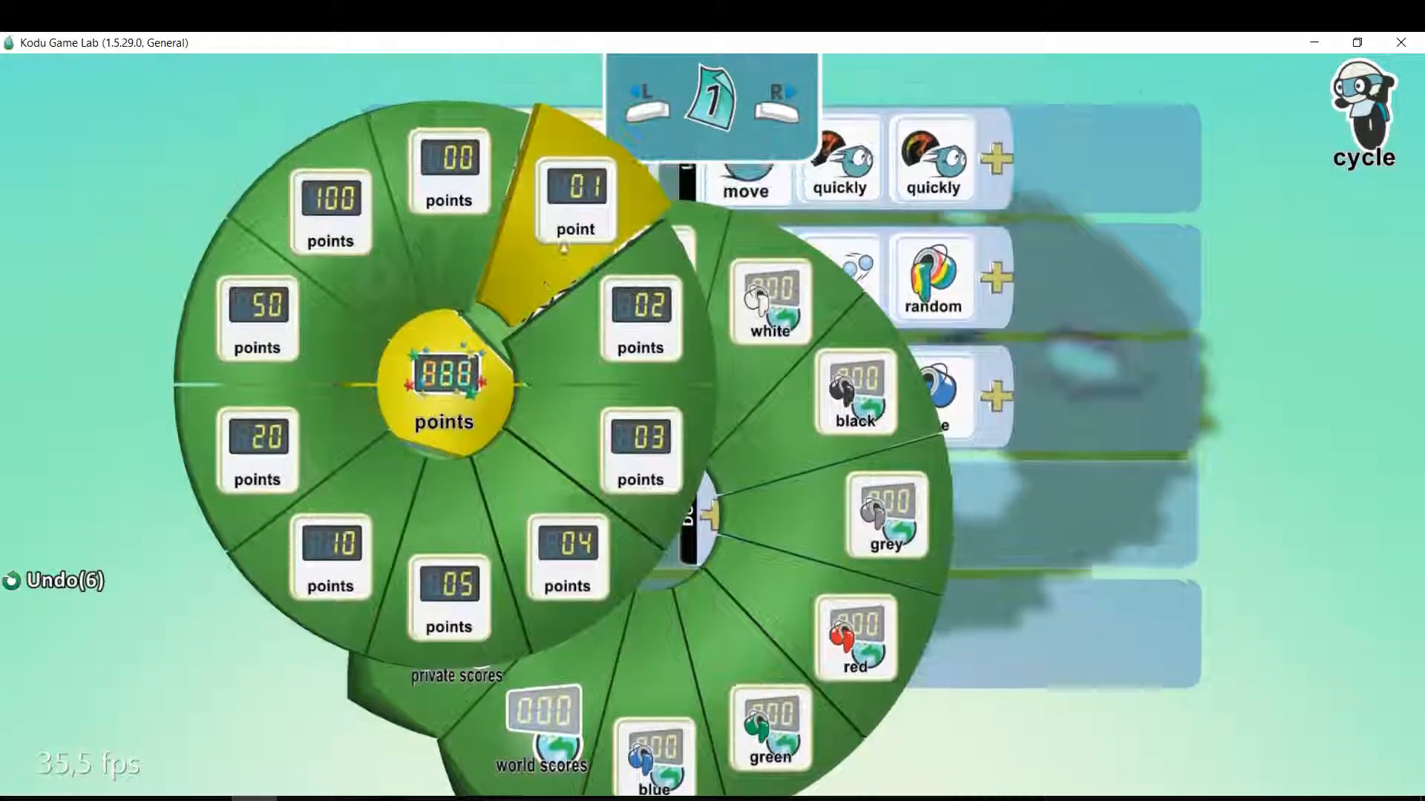
left_click(592, 214)
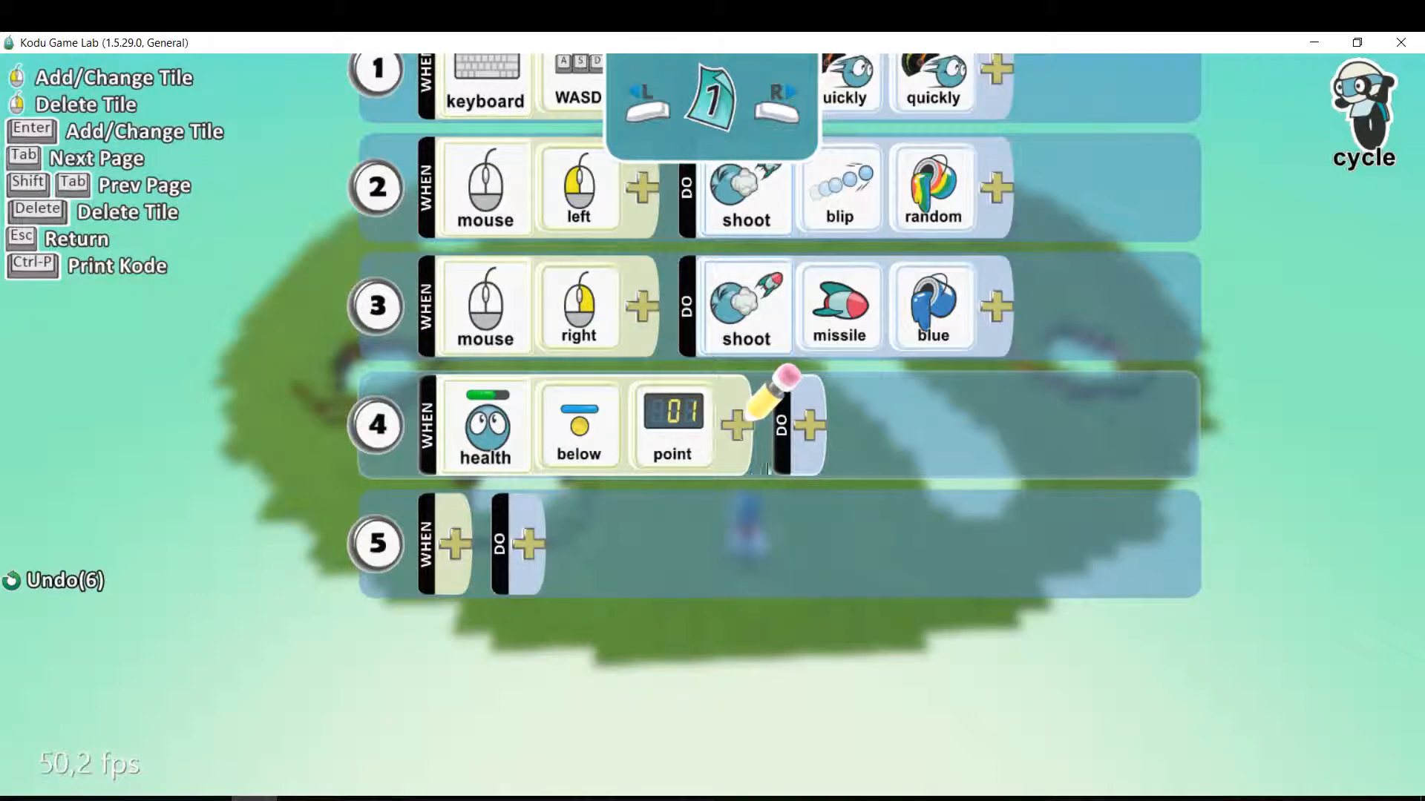
Set the DO action of rule 4 to end the game.
left_click(809, 426)
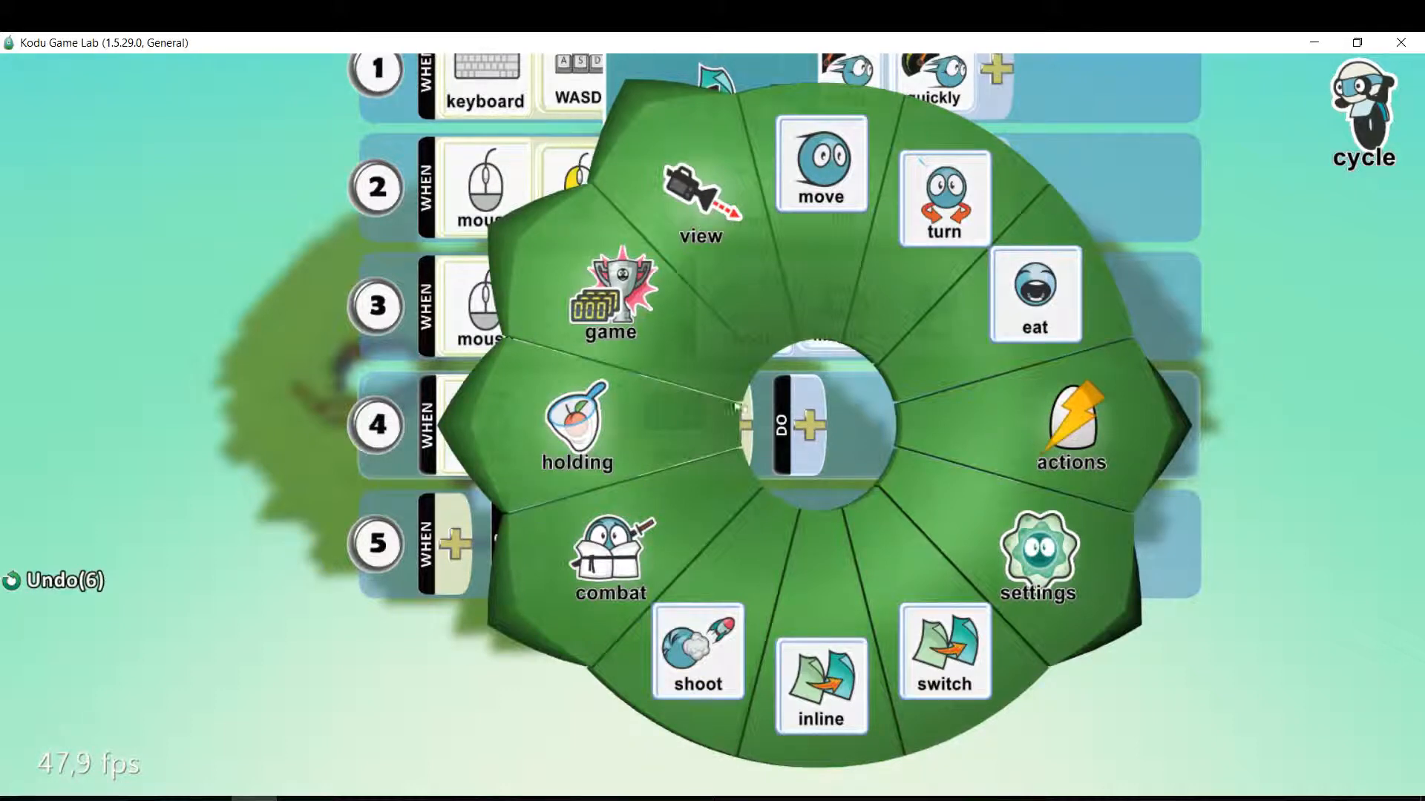
left_click(624, 319)
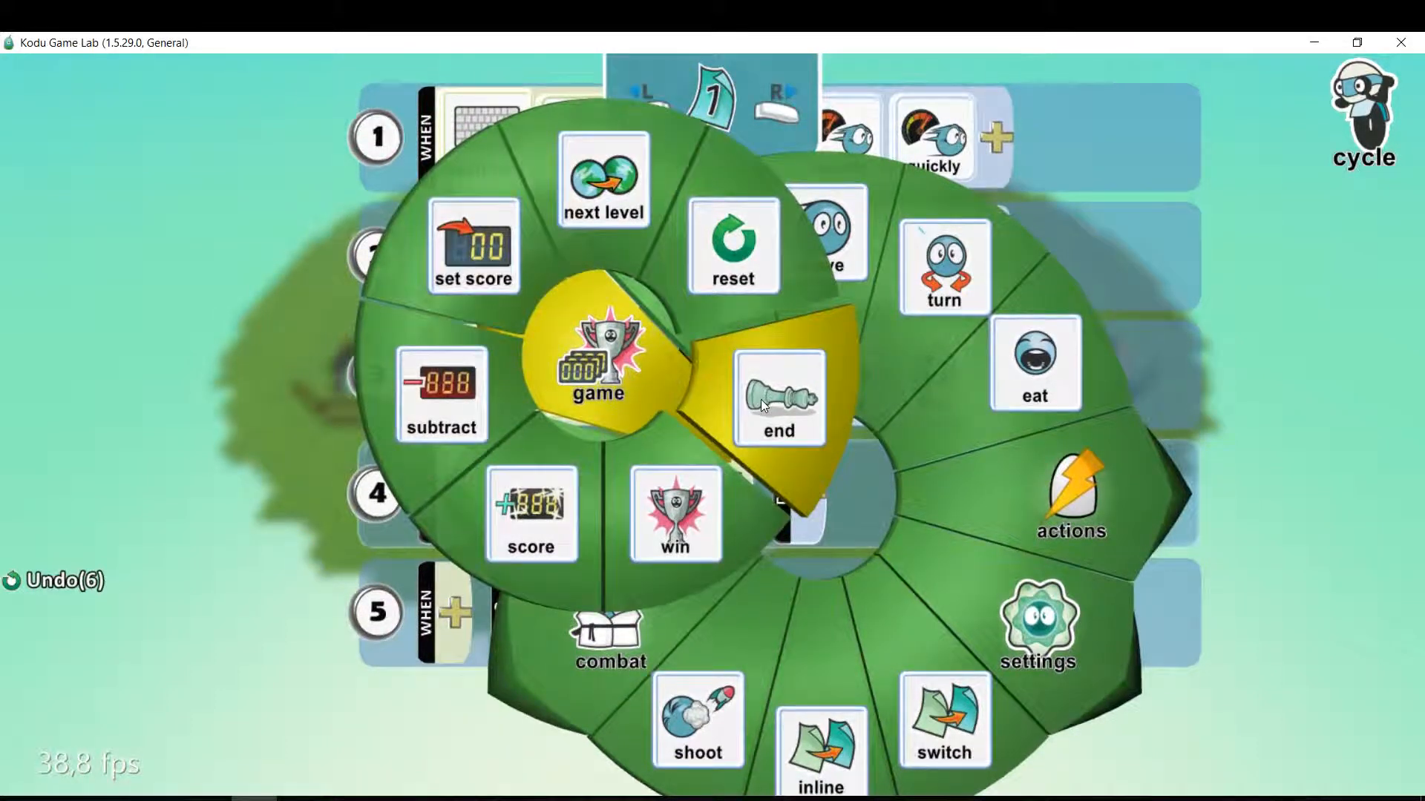
left_click(759, 399)
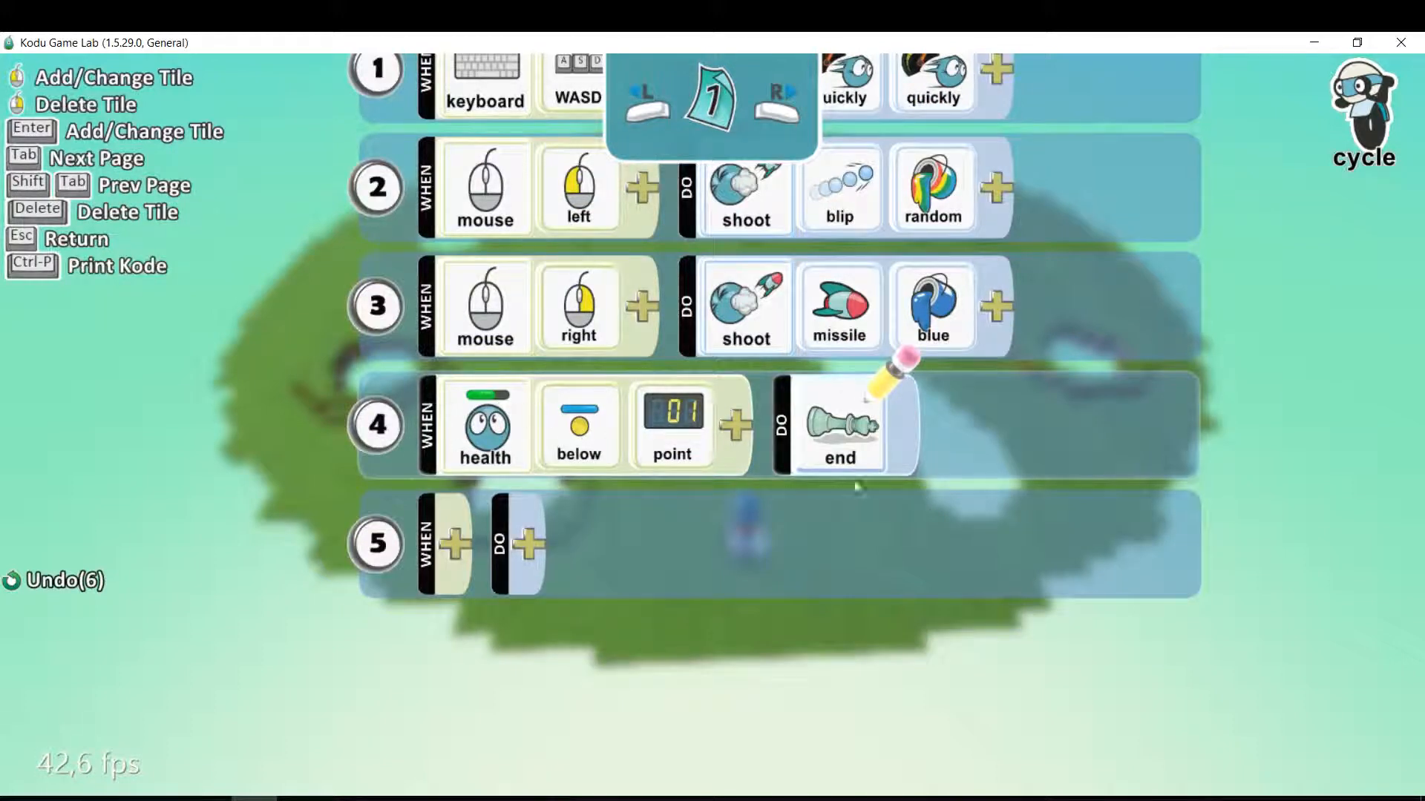
mouse_move(880, 472)
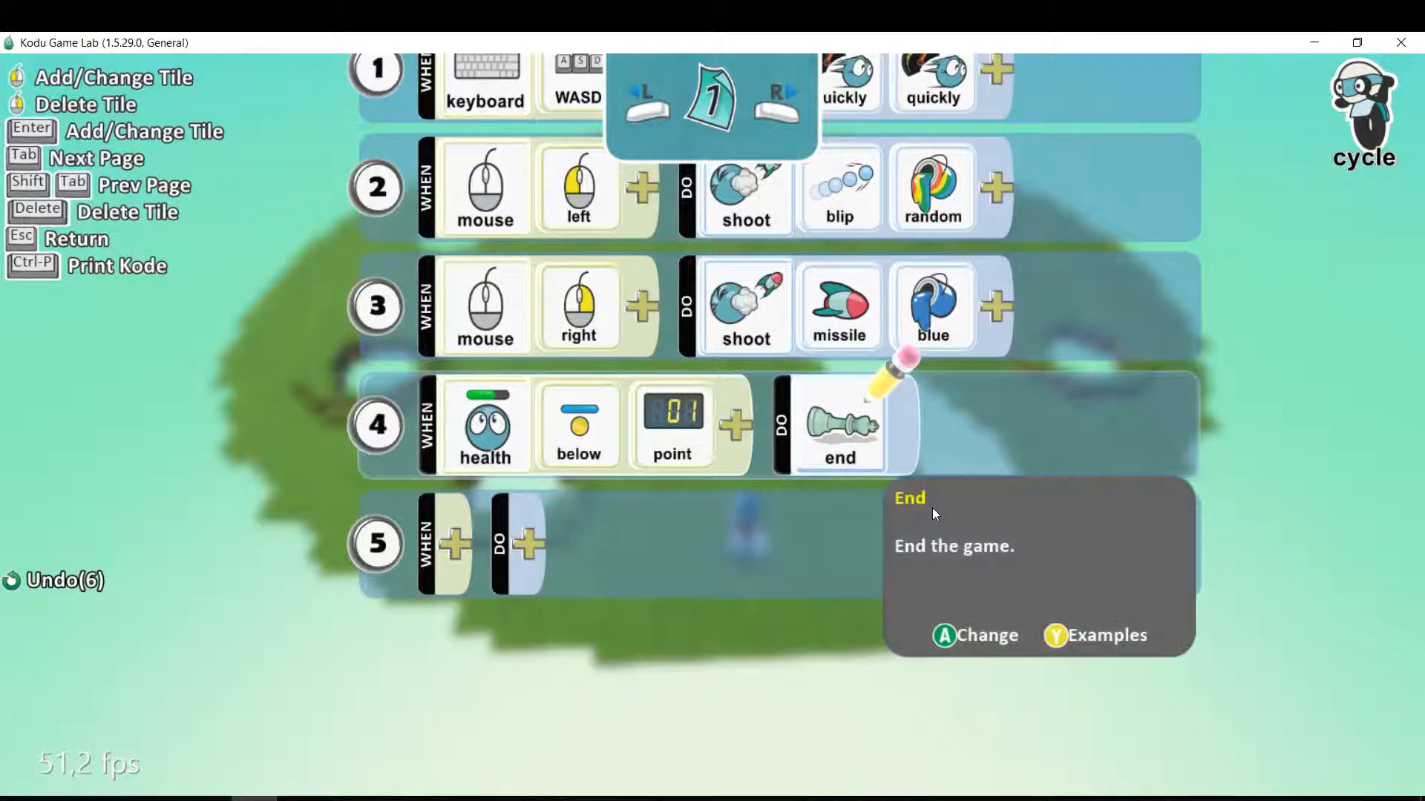
Run the world and test driving the cycle and shooting blips and missiles, returning to edit mode at the end.
key("Escape")
key("Escape")
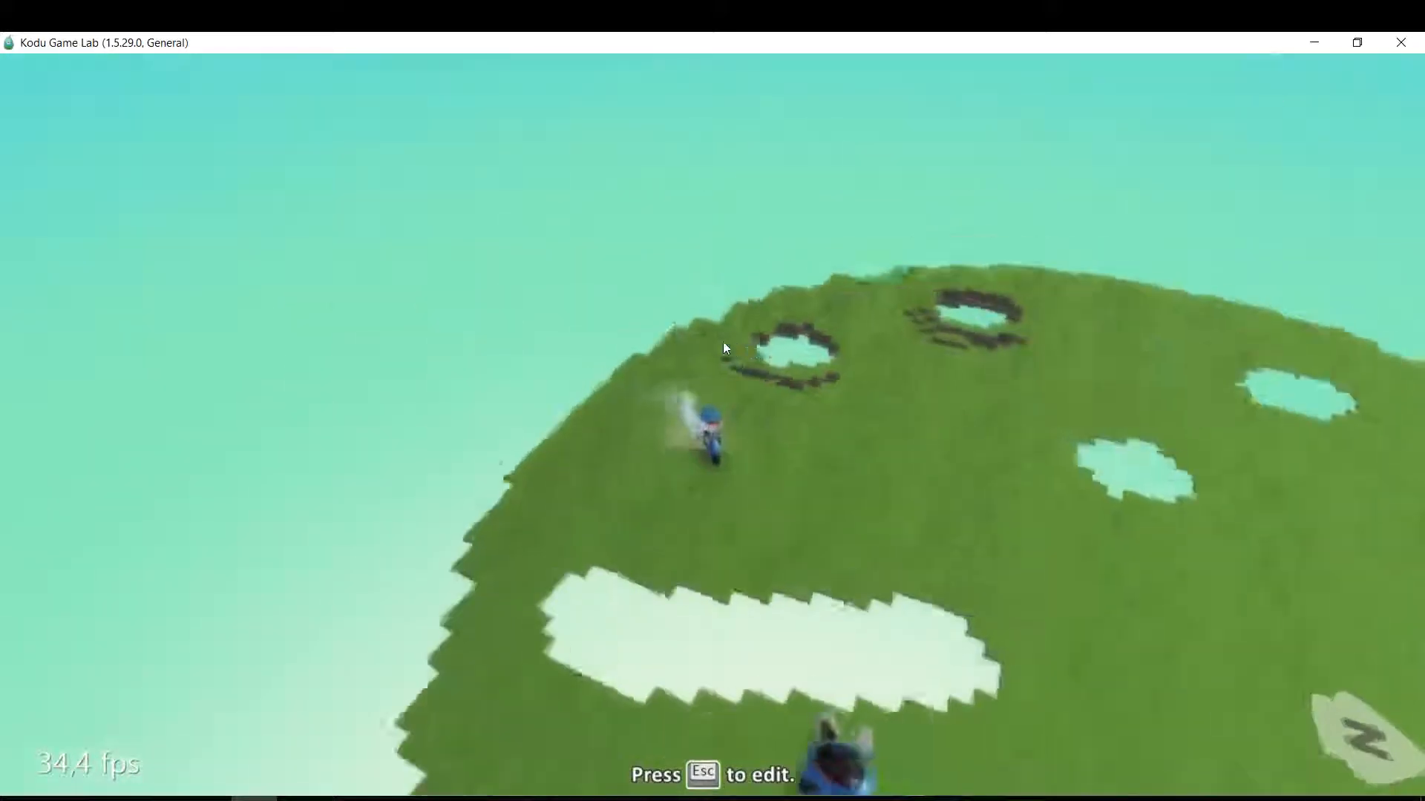
key("Up")
mouse_move(893, 331)
left_mouse_down()
mouse_move(1069, 362)
mouse_move(1151, 477)
mouse_move(1136, 494)
left_mouse_up()
right_click(891, 567)
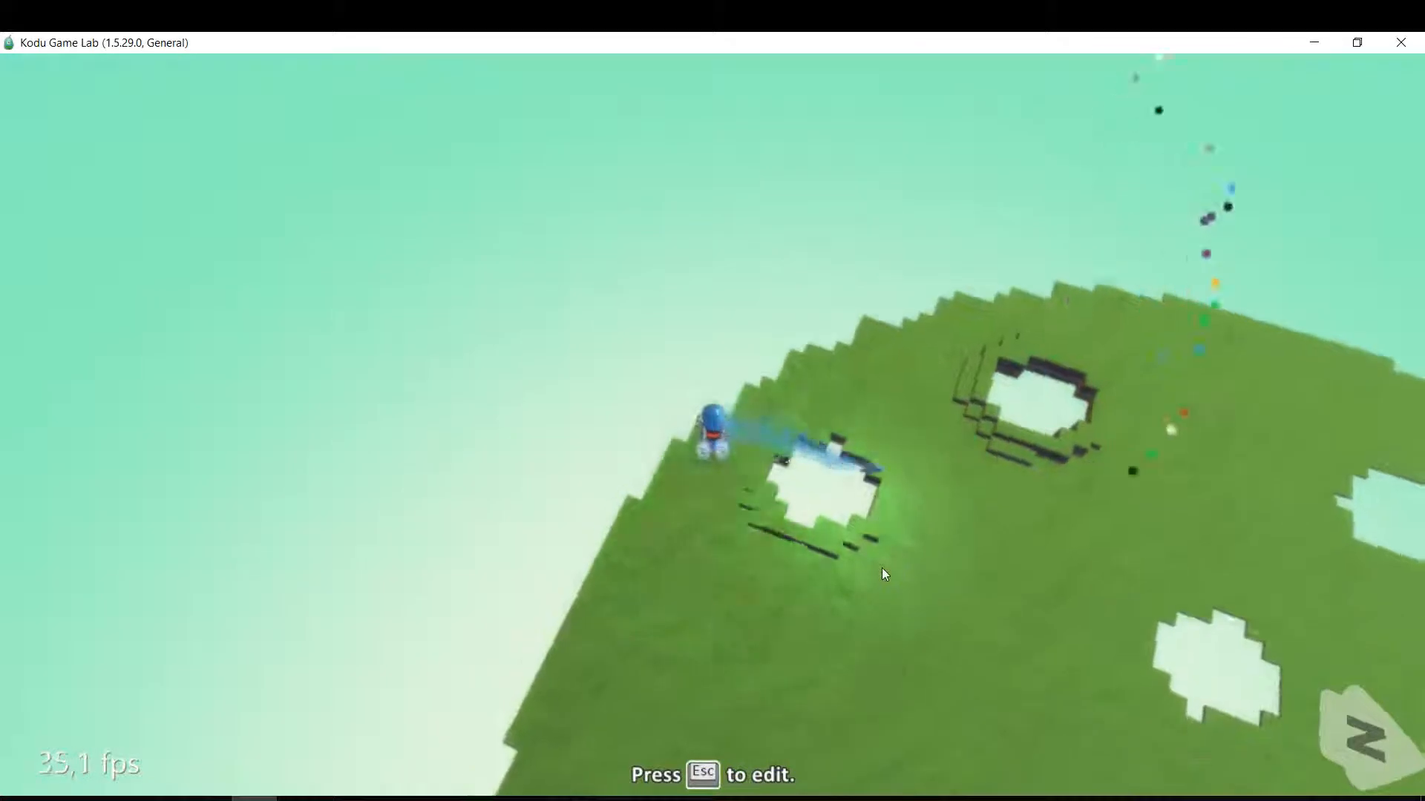
left_click(1134, 417)
right_click(1134, 417)
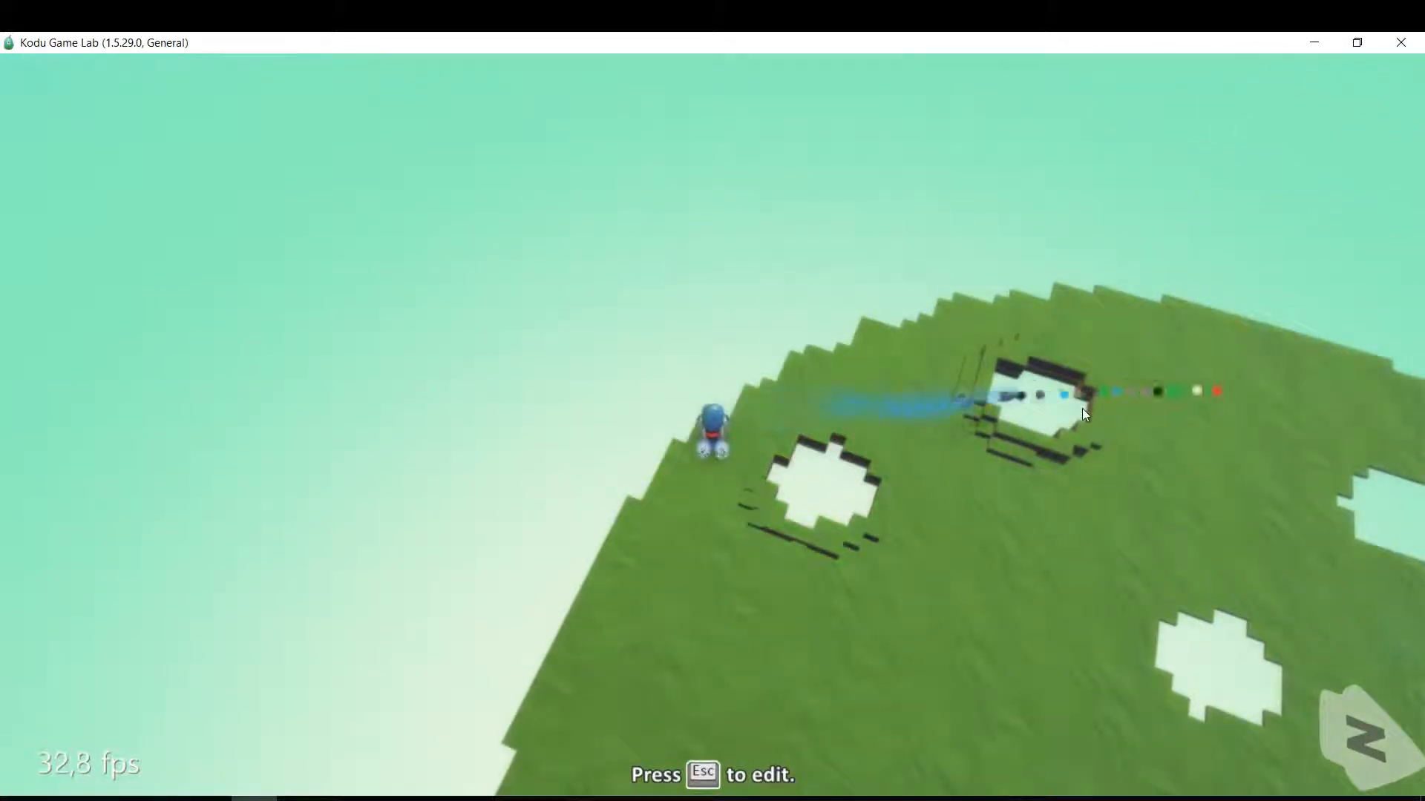
key("Escape")
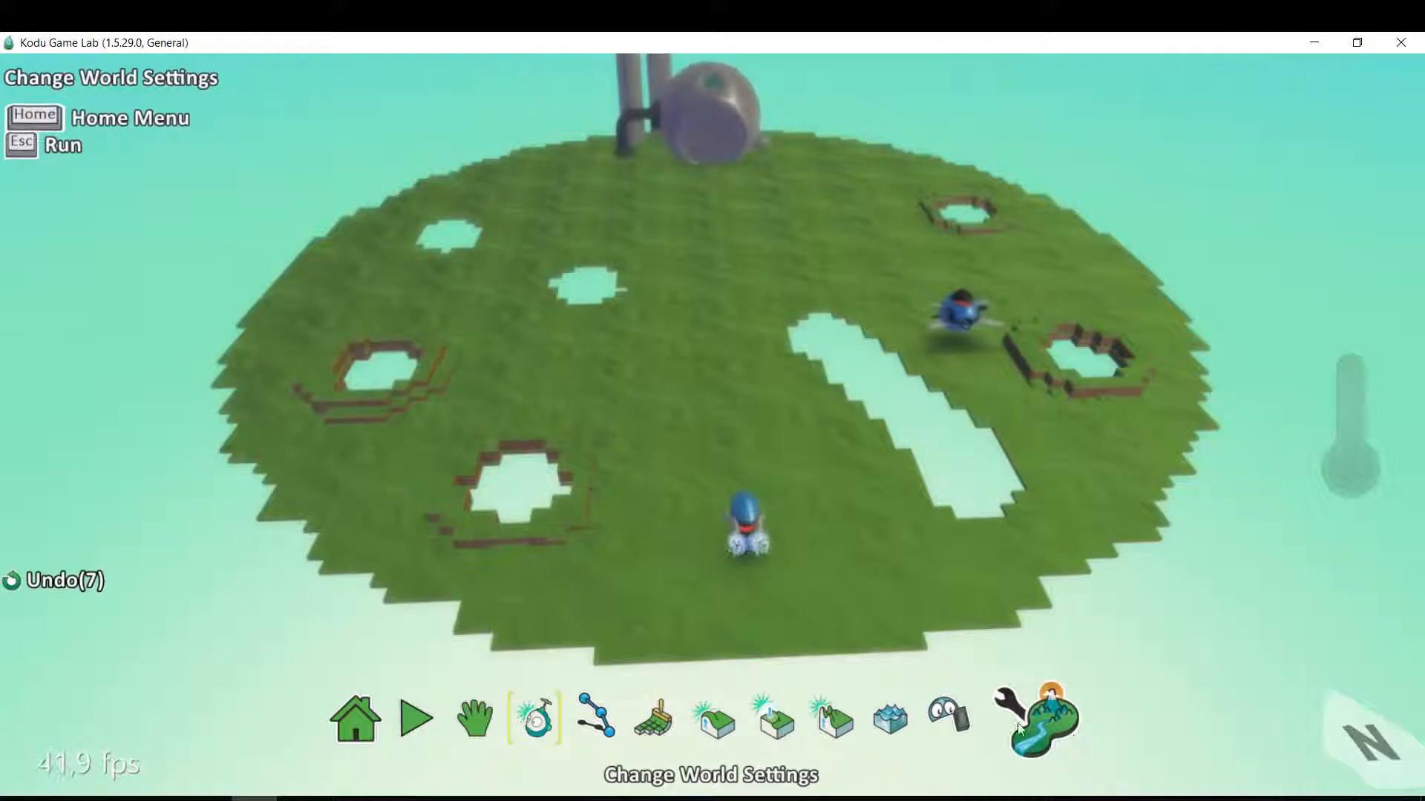
Check the Glass Walls option in the world settings and briefly test-drive the cycle.
left_click(1054, 733)
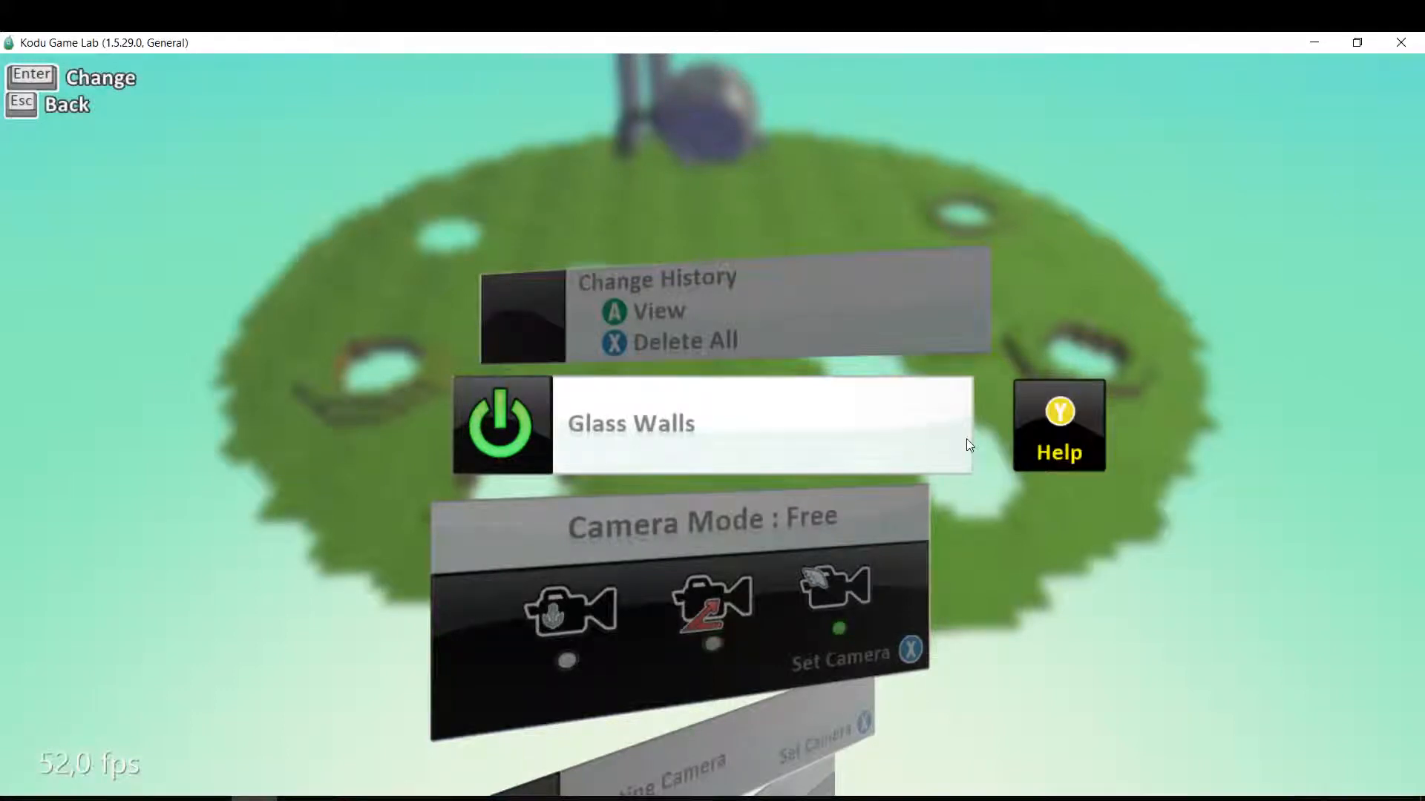
key("Escape")
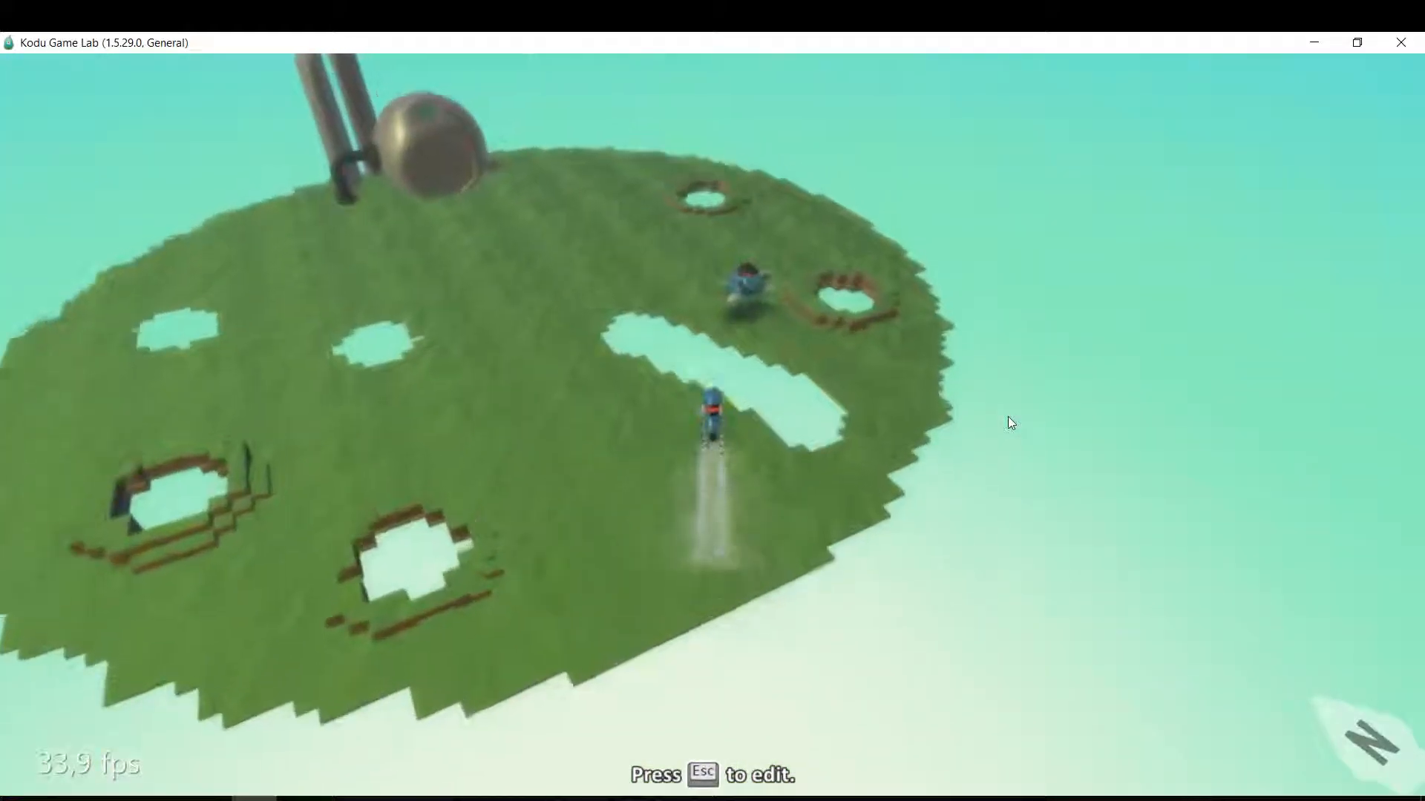
key("Escape")
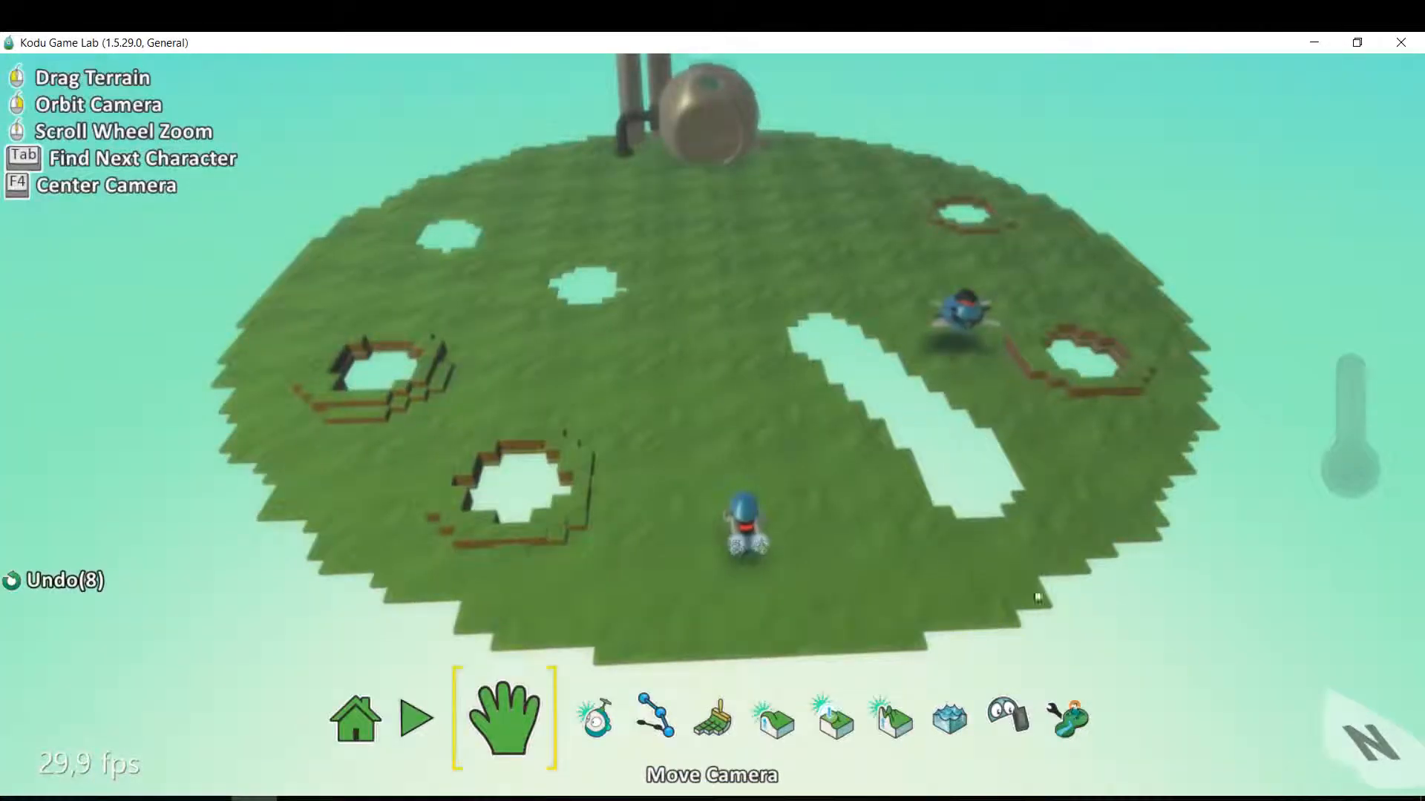
Turn off Glass Walls in the world settings.
left_click(1064, 734)
left_click(962, 579)
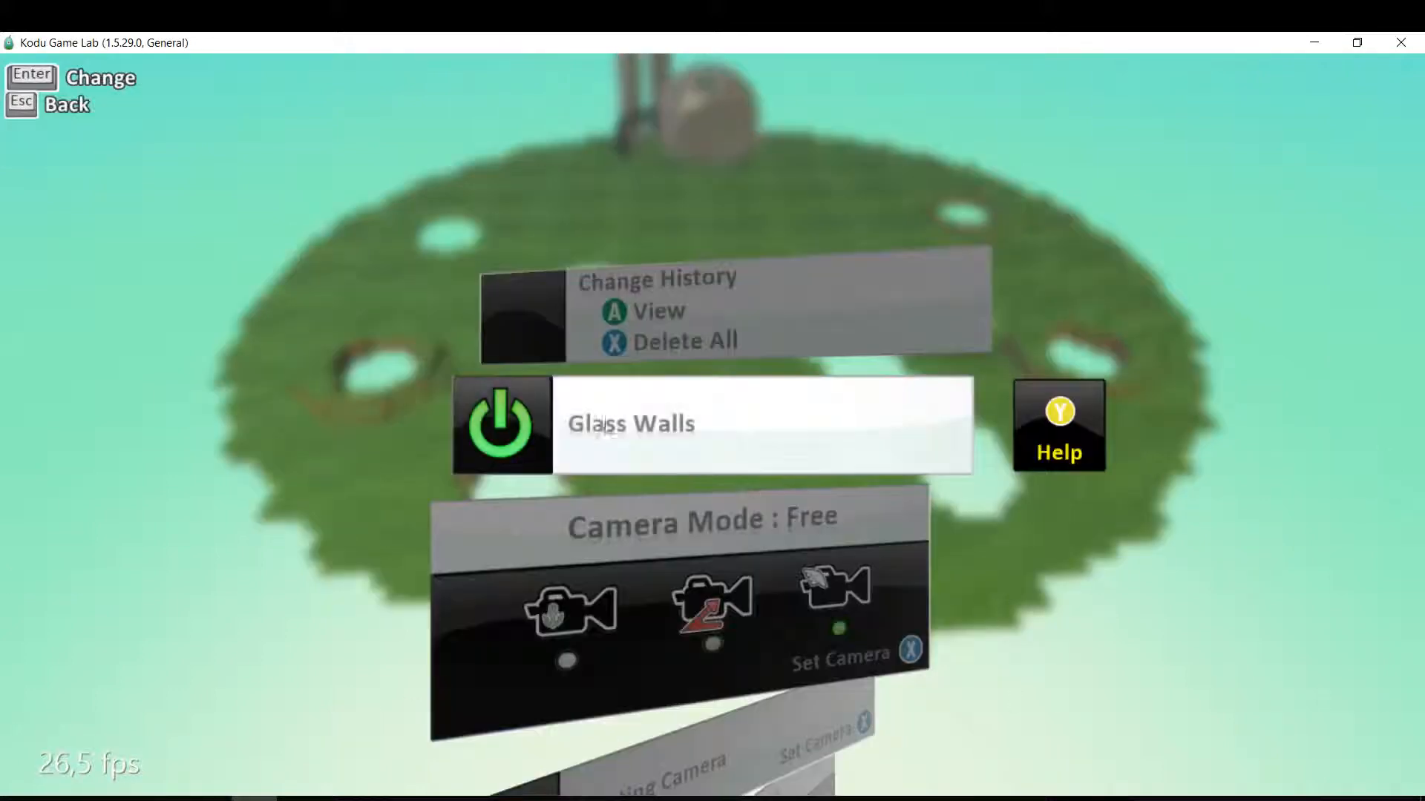
left_click(493, 440)
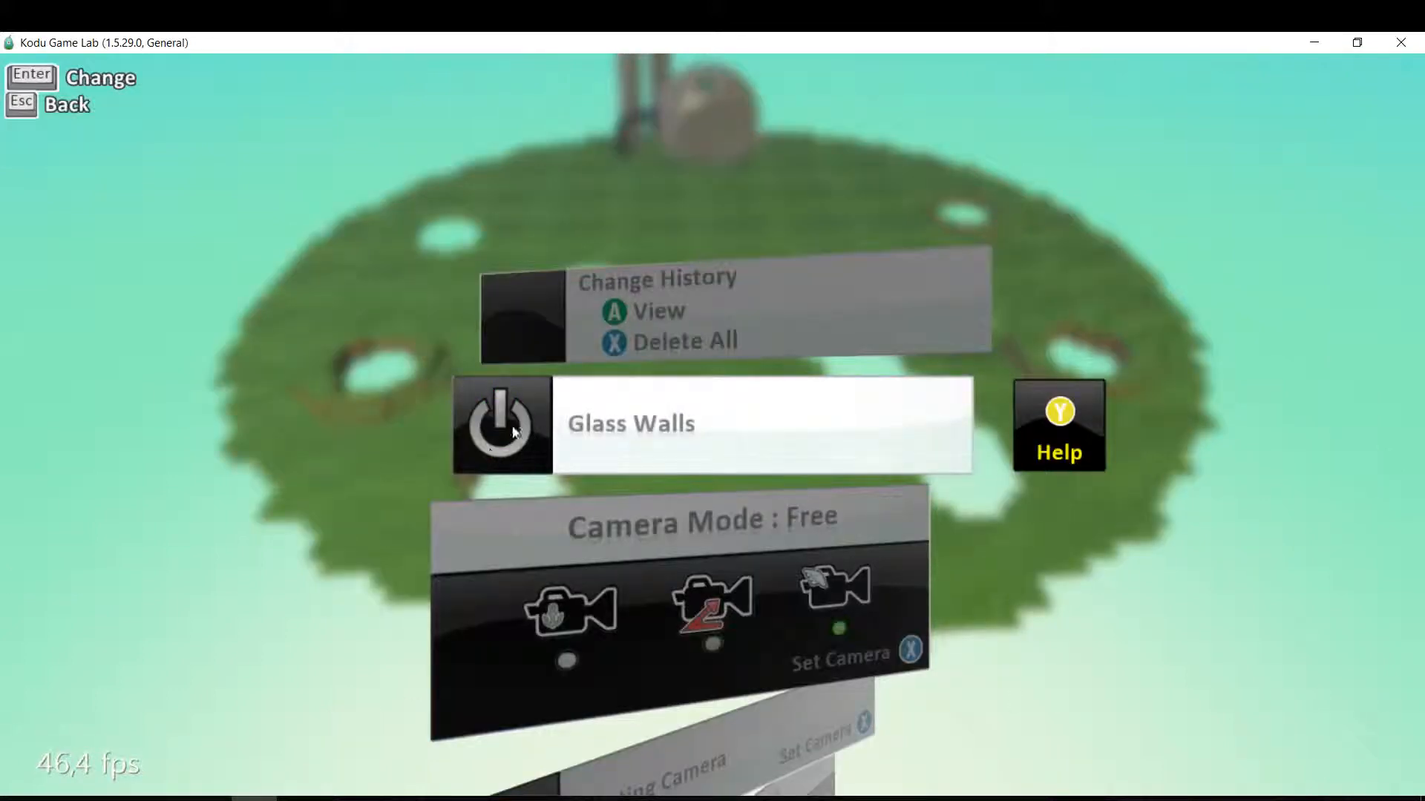
key("Escape")
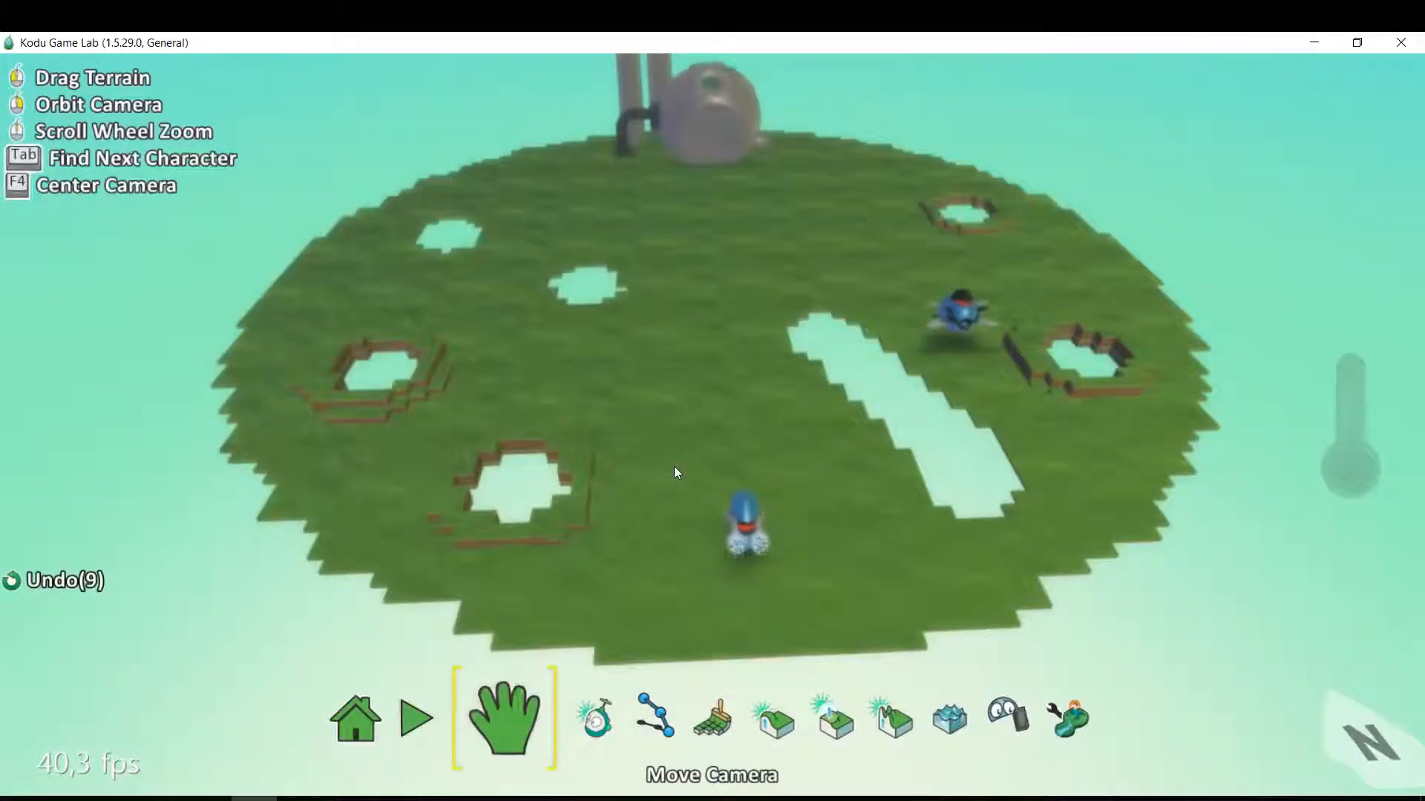
Run the world twice and drive the cycle off the terrain's edge to test the game-ending rule, returning to edit mode.
key("Escape")
key("Right")
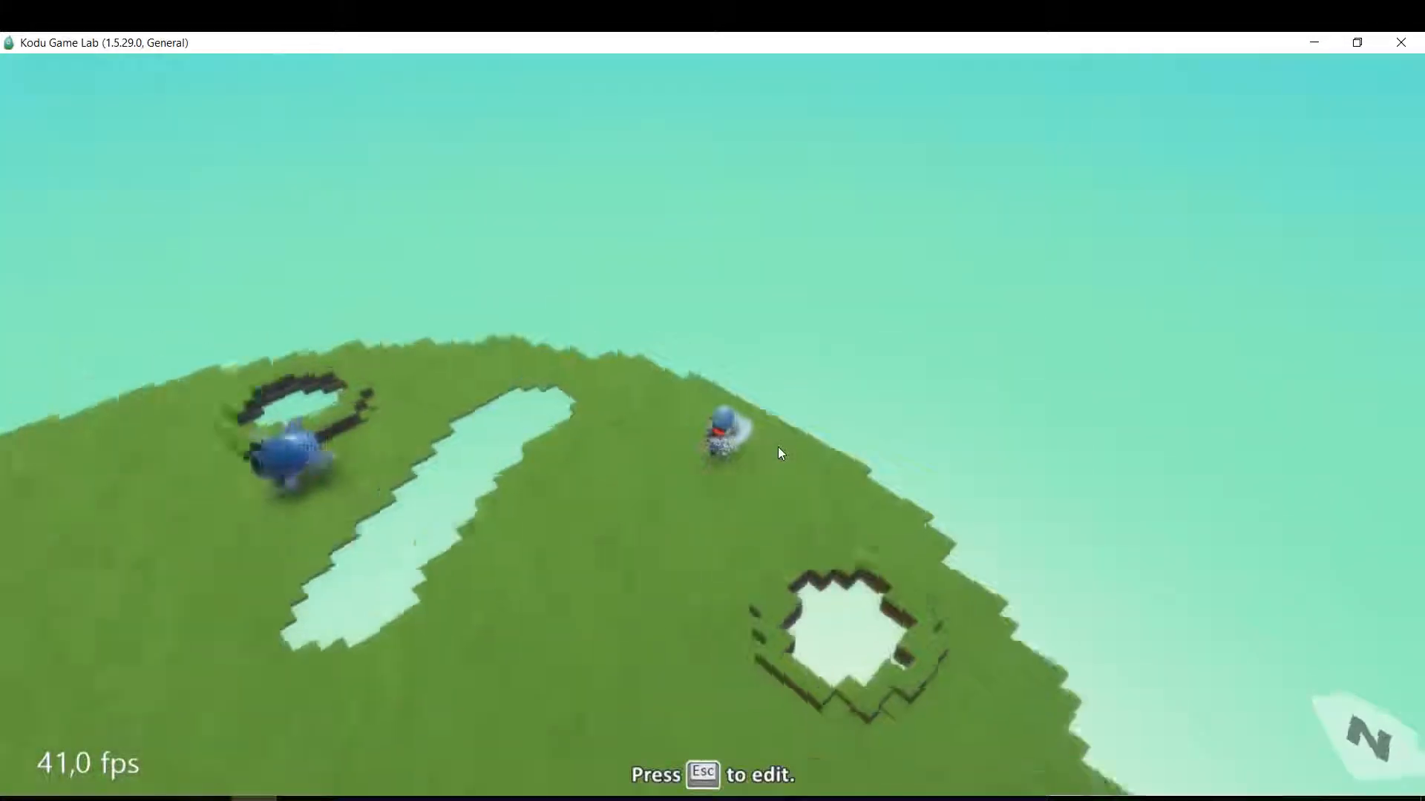
key("Up")
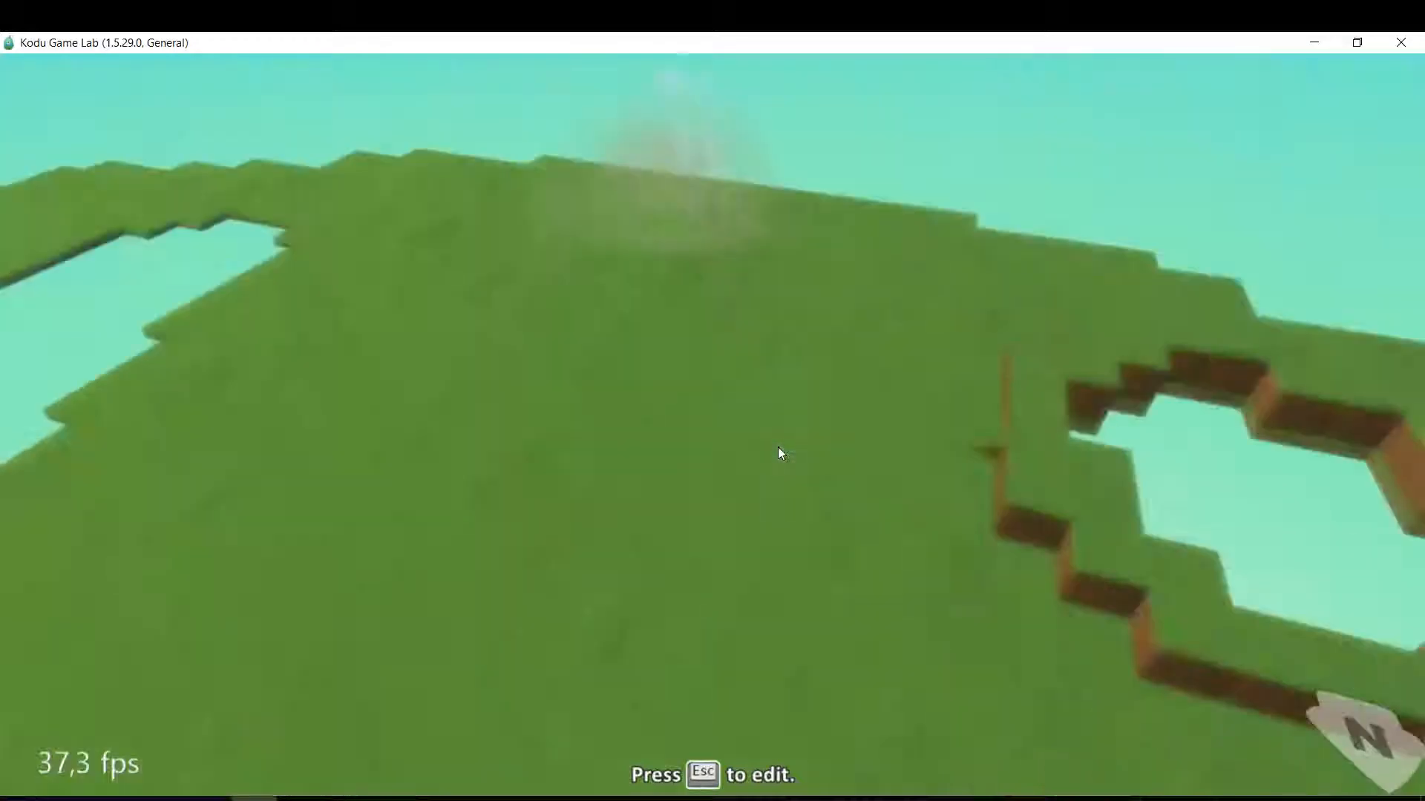
key("Escape")
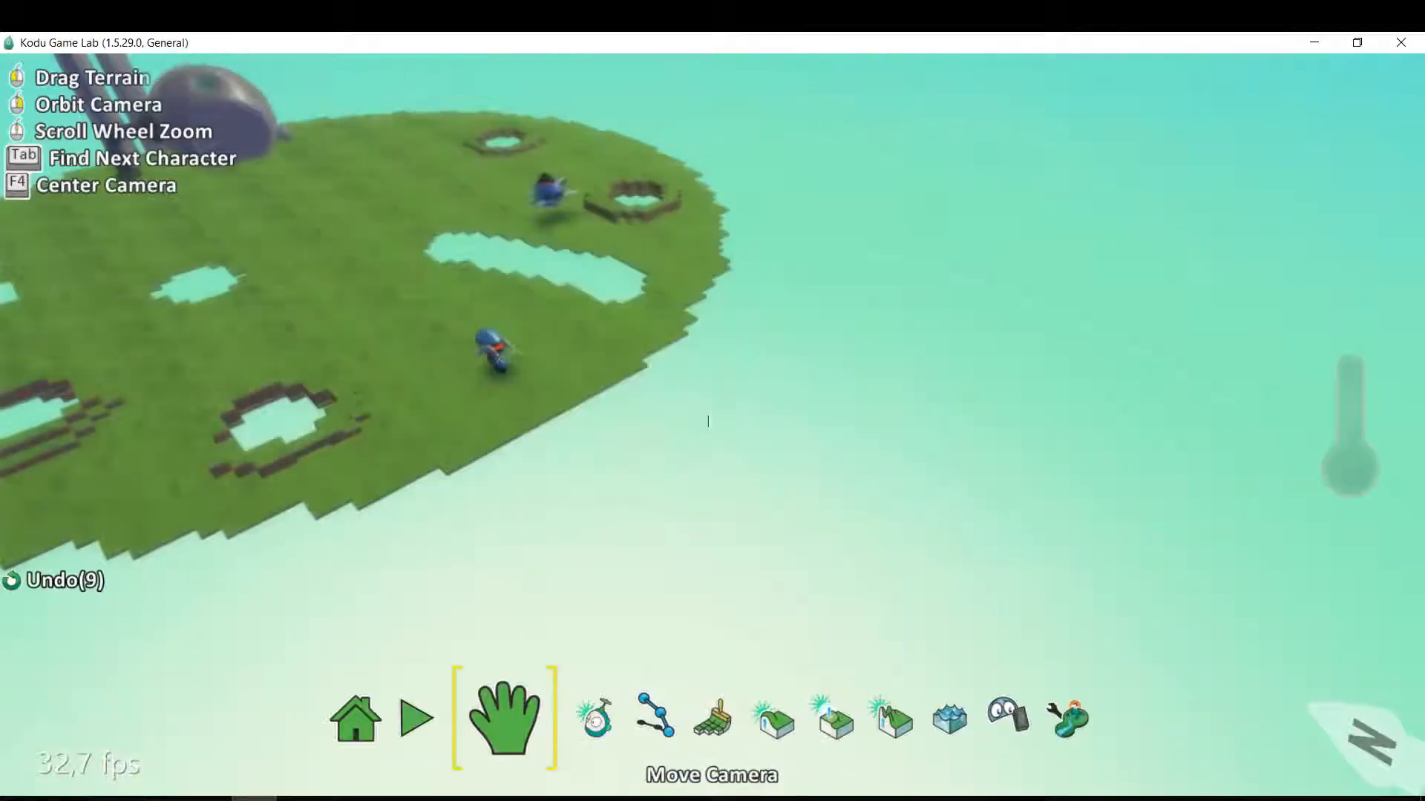
key("Escape")
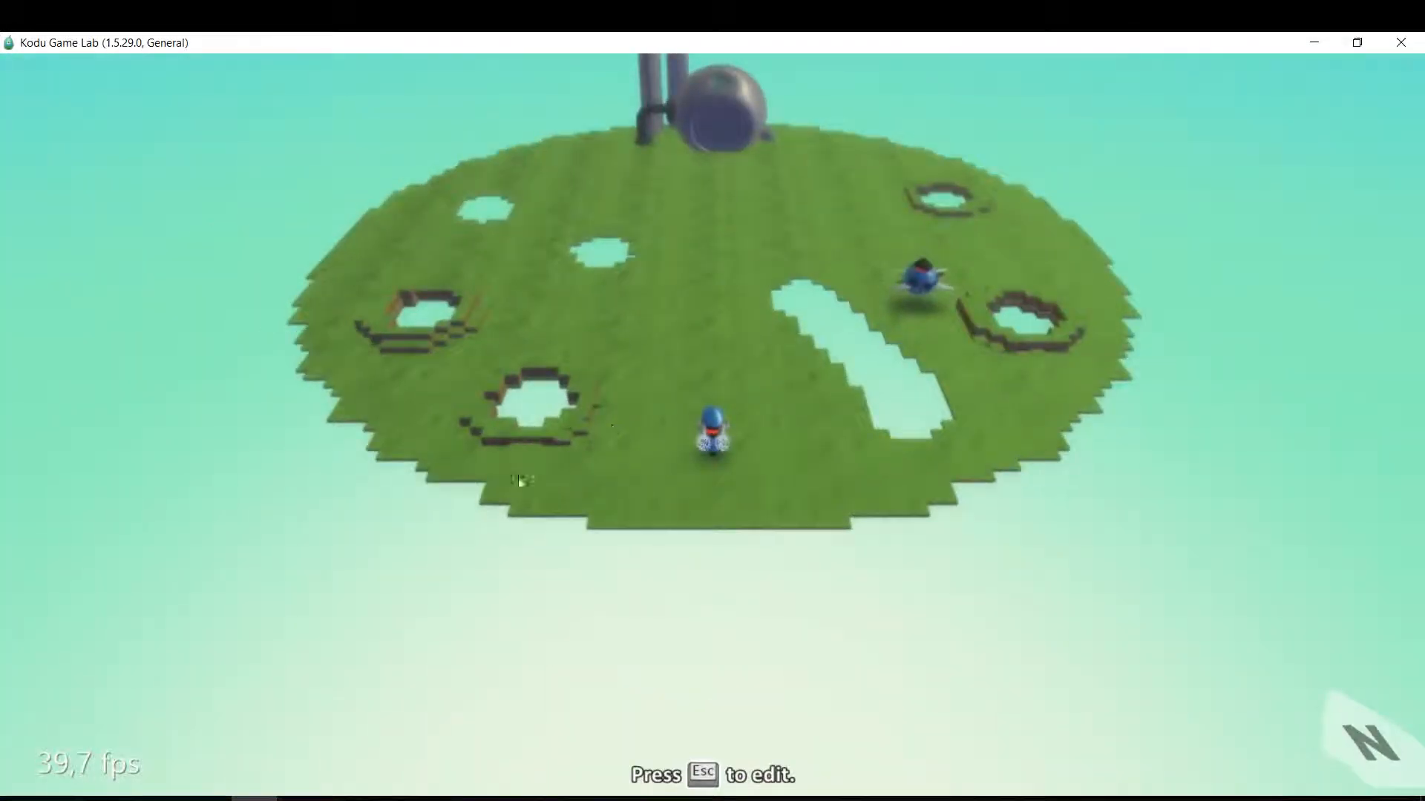
key("Right")
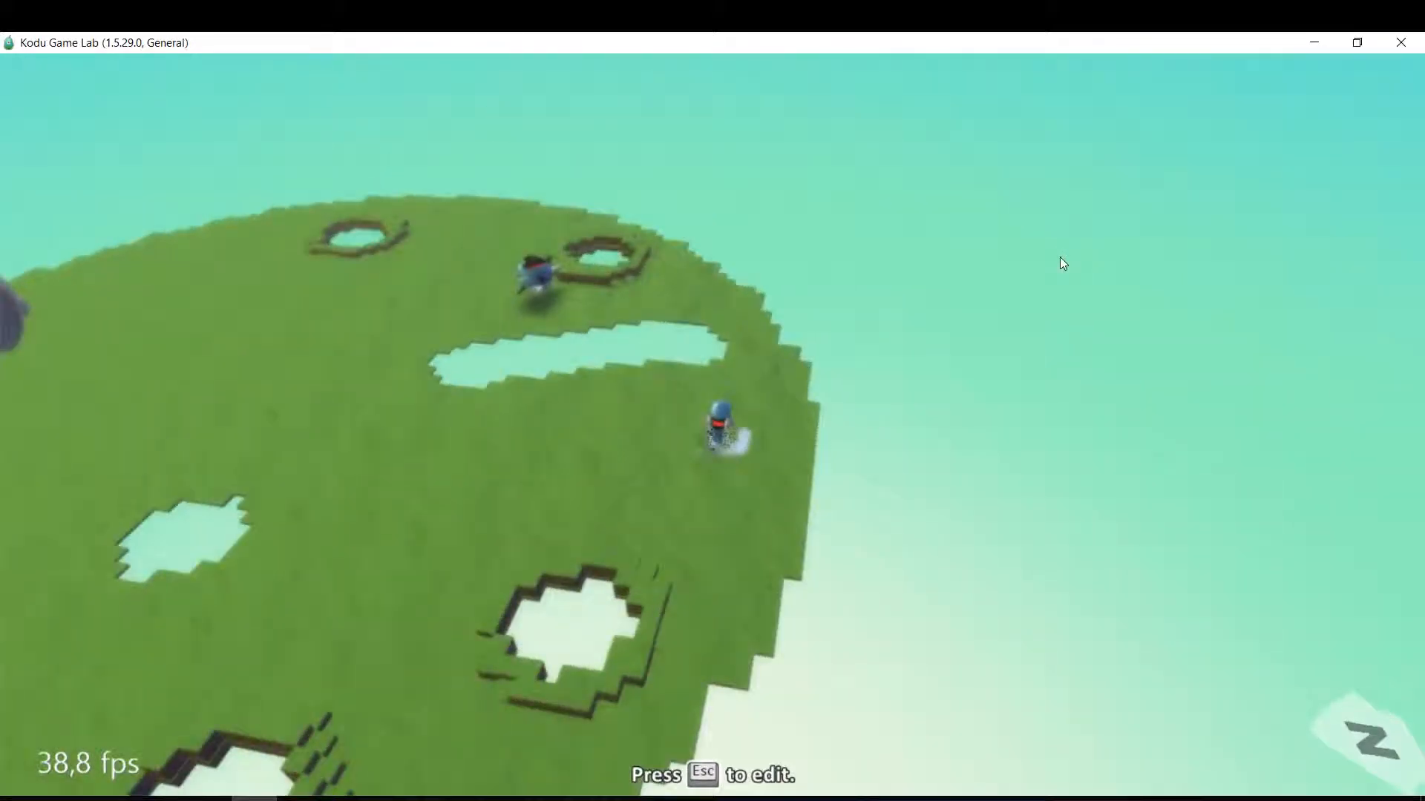
key("Up")
key("Up")
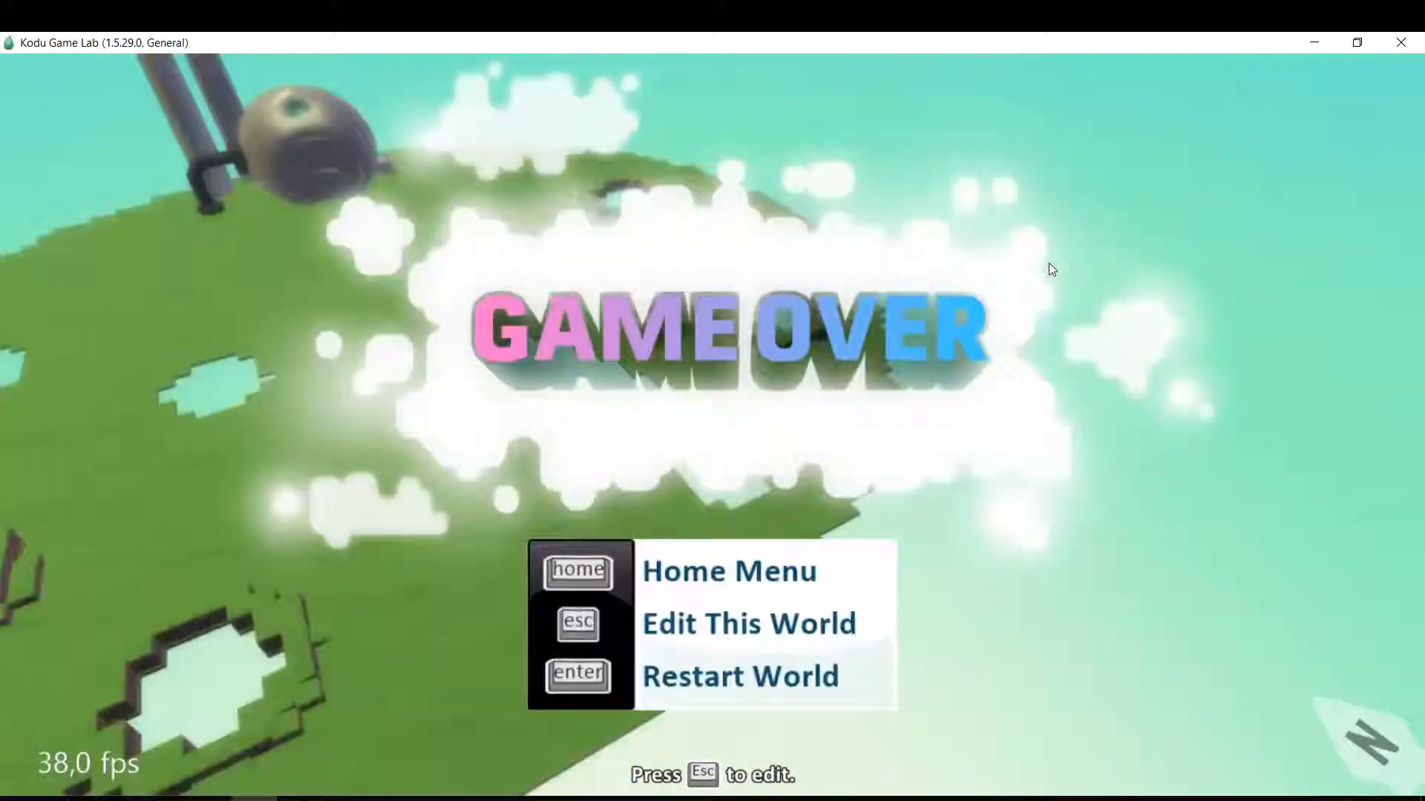
key("Escape")
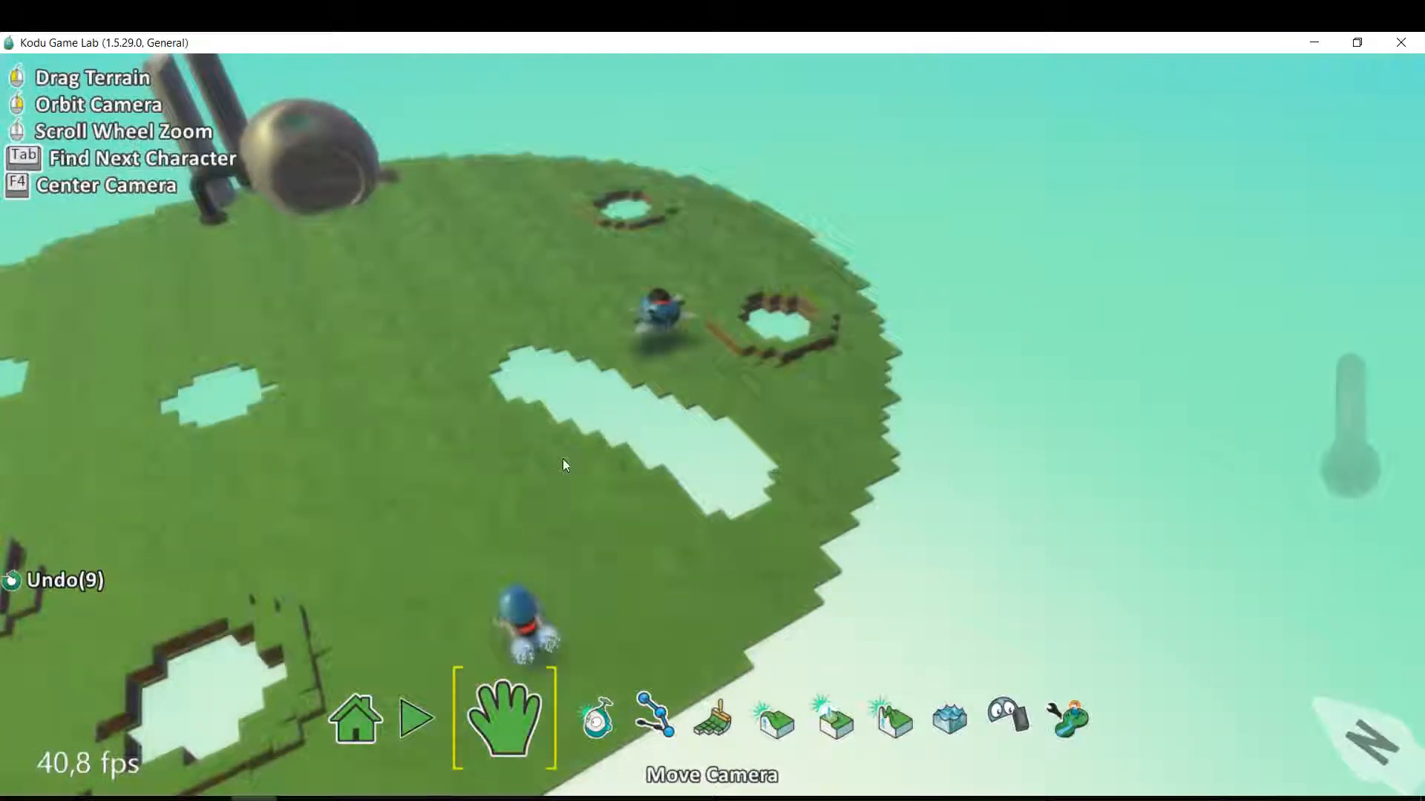
left_click_drag(563, 458, 613, 436)
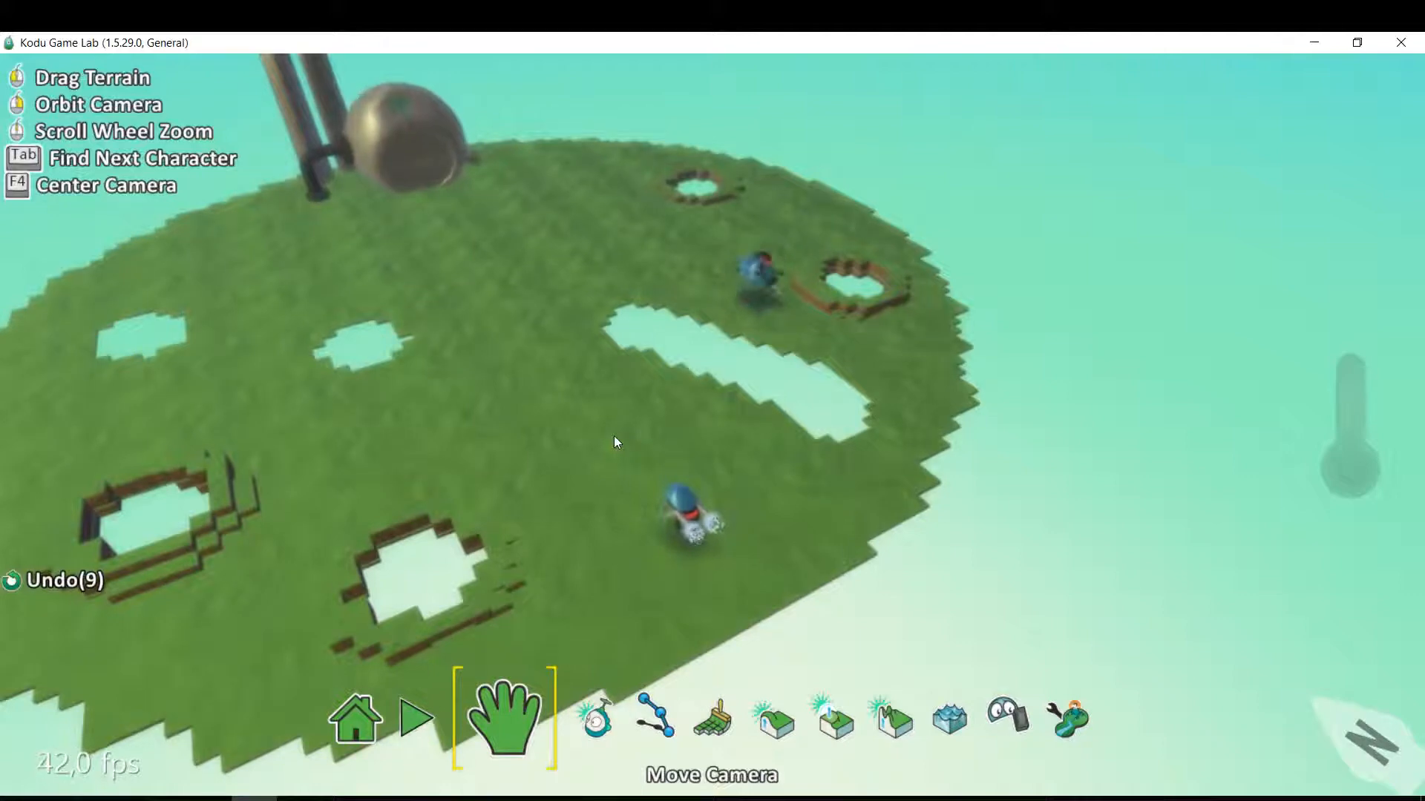
key("Down")
key("Down")
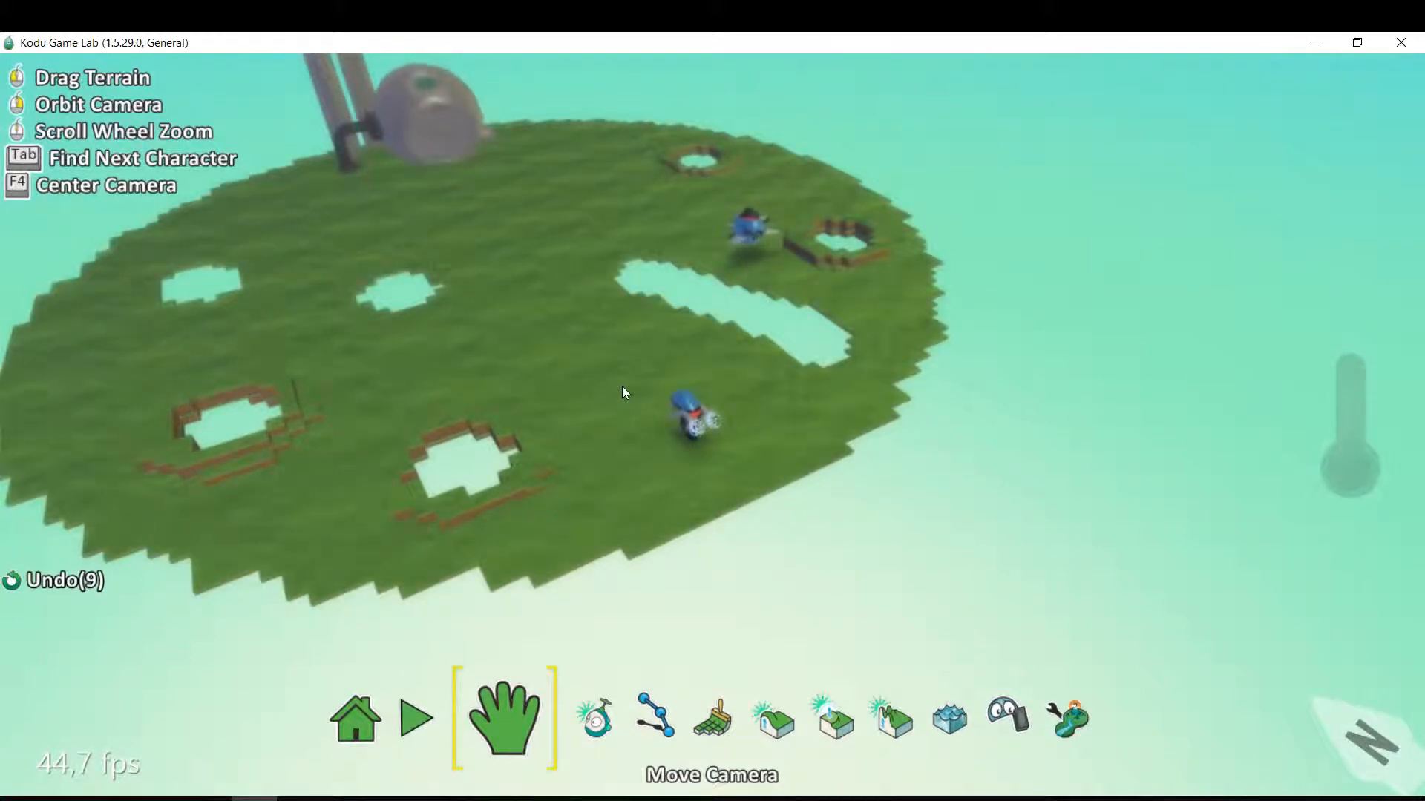
scroll(622, 392, "up", 2)
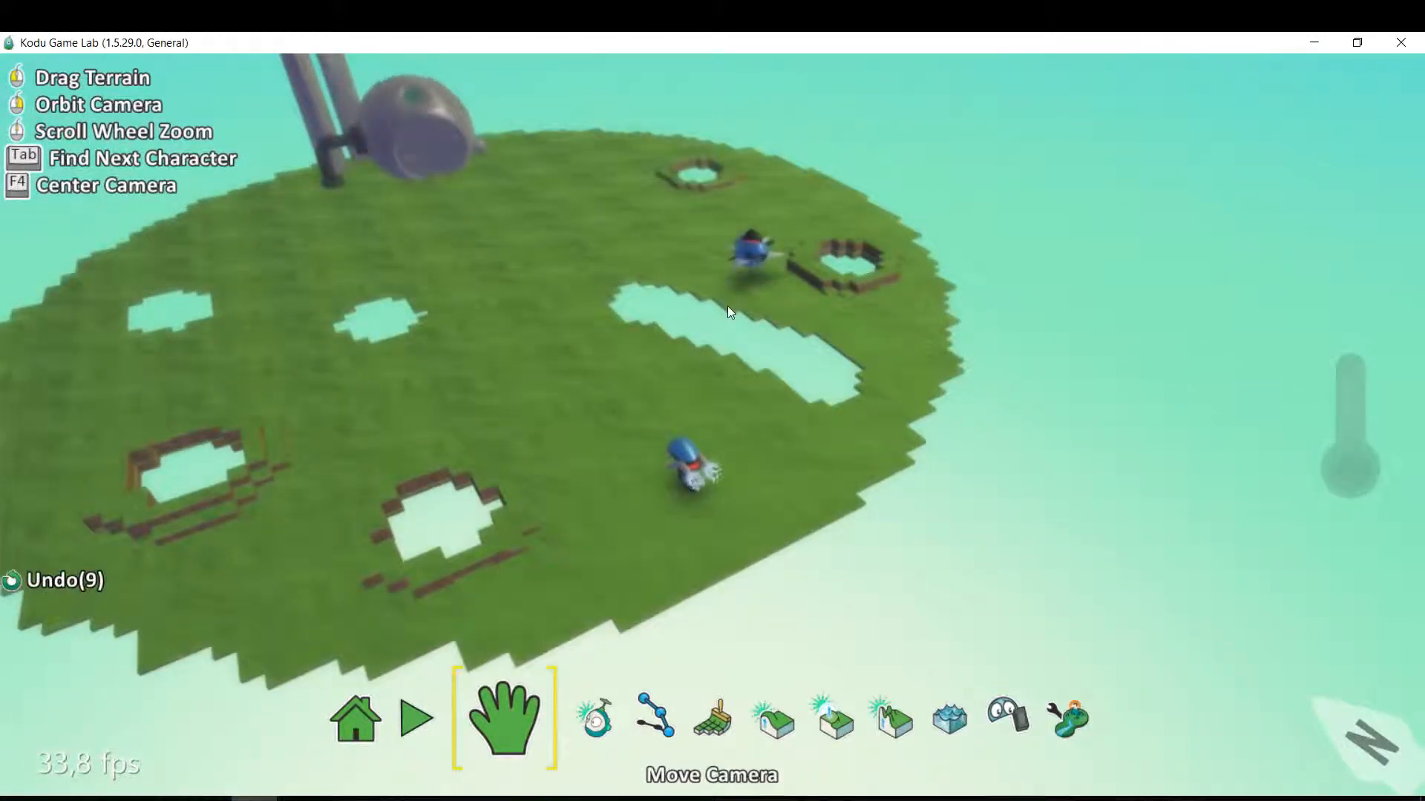
Move the jet onto the open grass between the small round holes and the long hole, and color it red.
left_click(585, 720)
left_click_drag(753, 250, 532, 346)
key("Right")
key("Right")
key("Right")
key("Right")
key("Right")
key("Left")
key("Left")
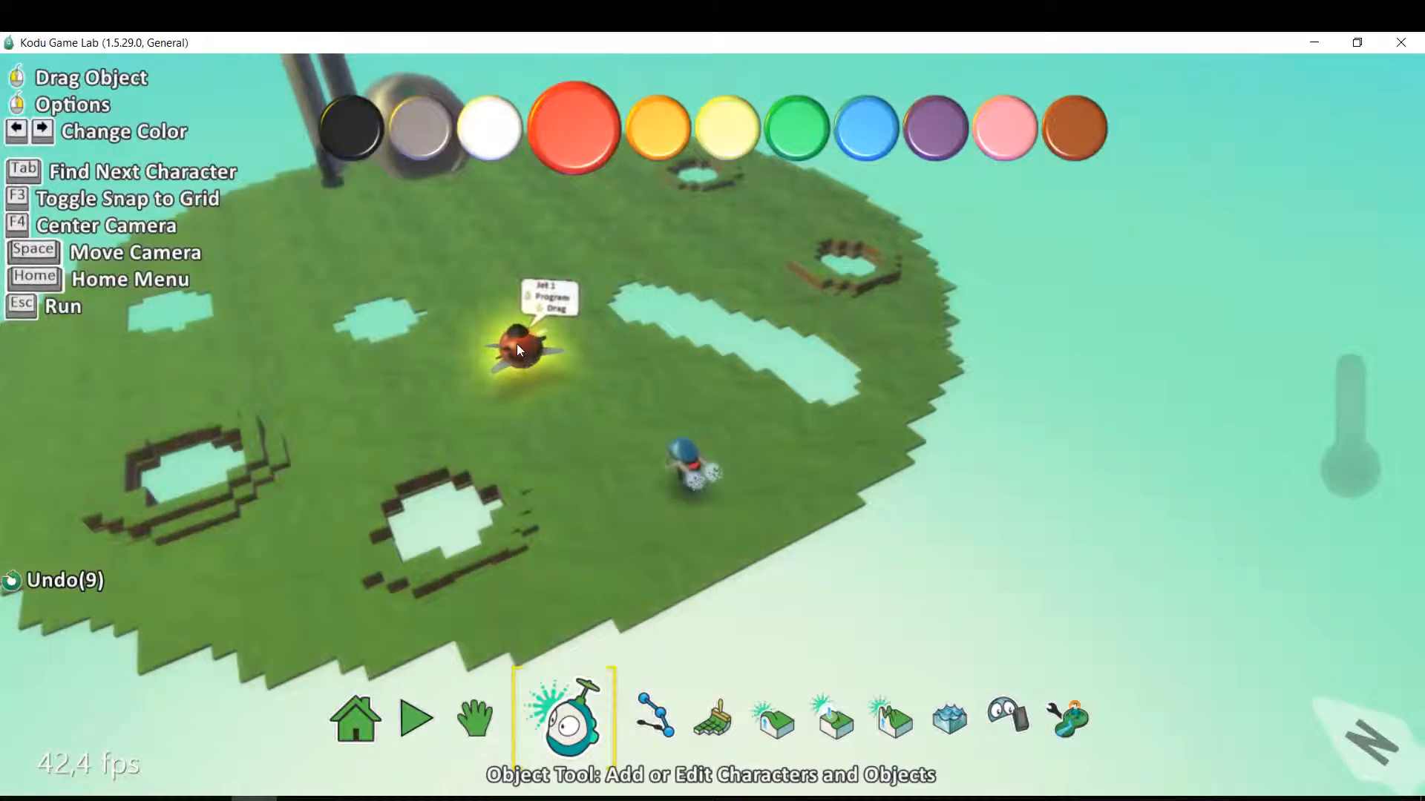
Open the jet's program and set the WHEN side of rule 1 to see, cycle, blue.
right_click(516, 345)
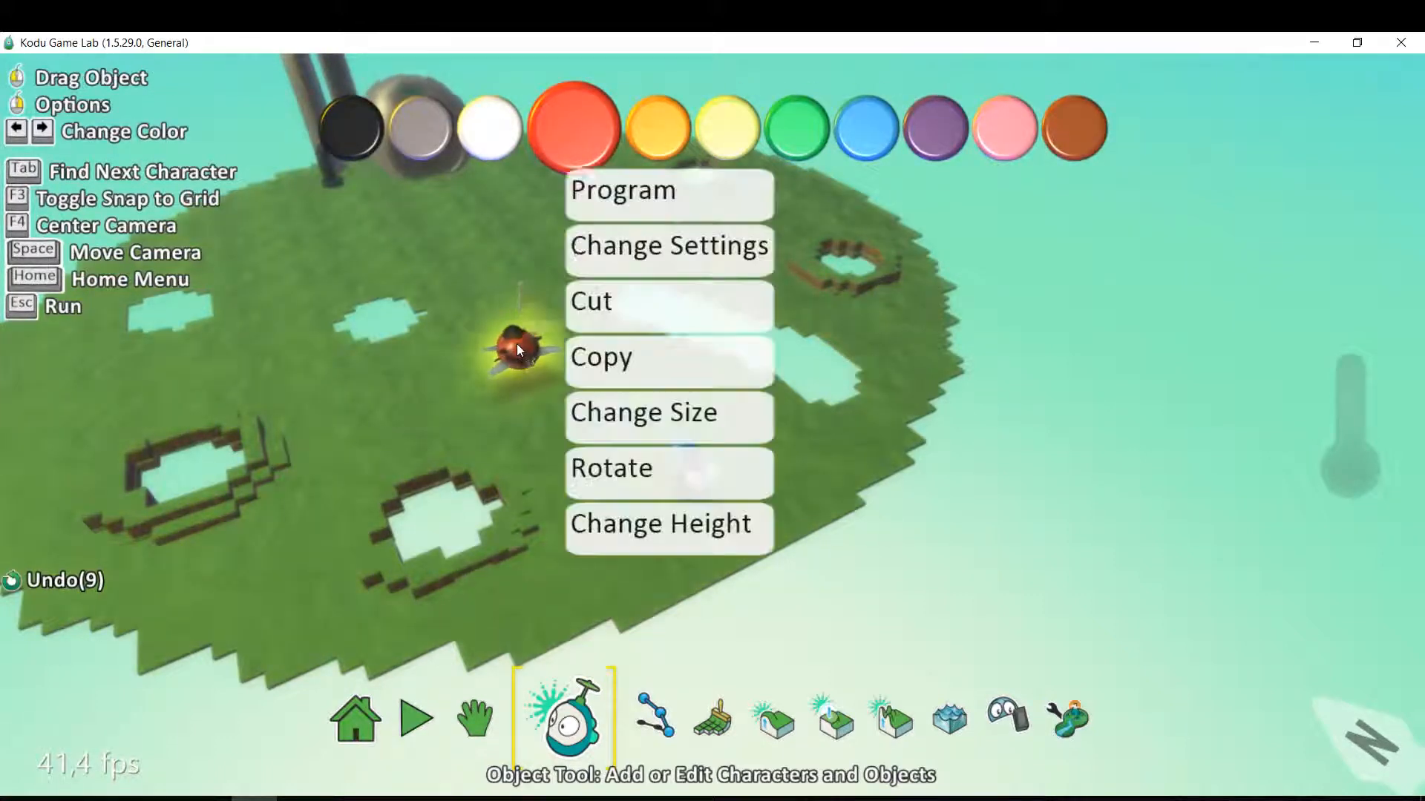
left_click(625, 194)
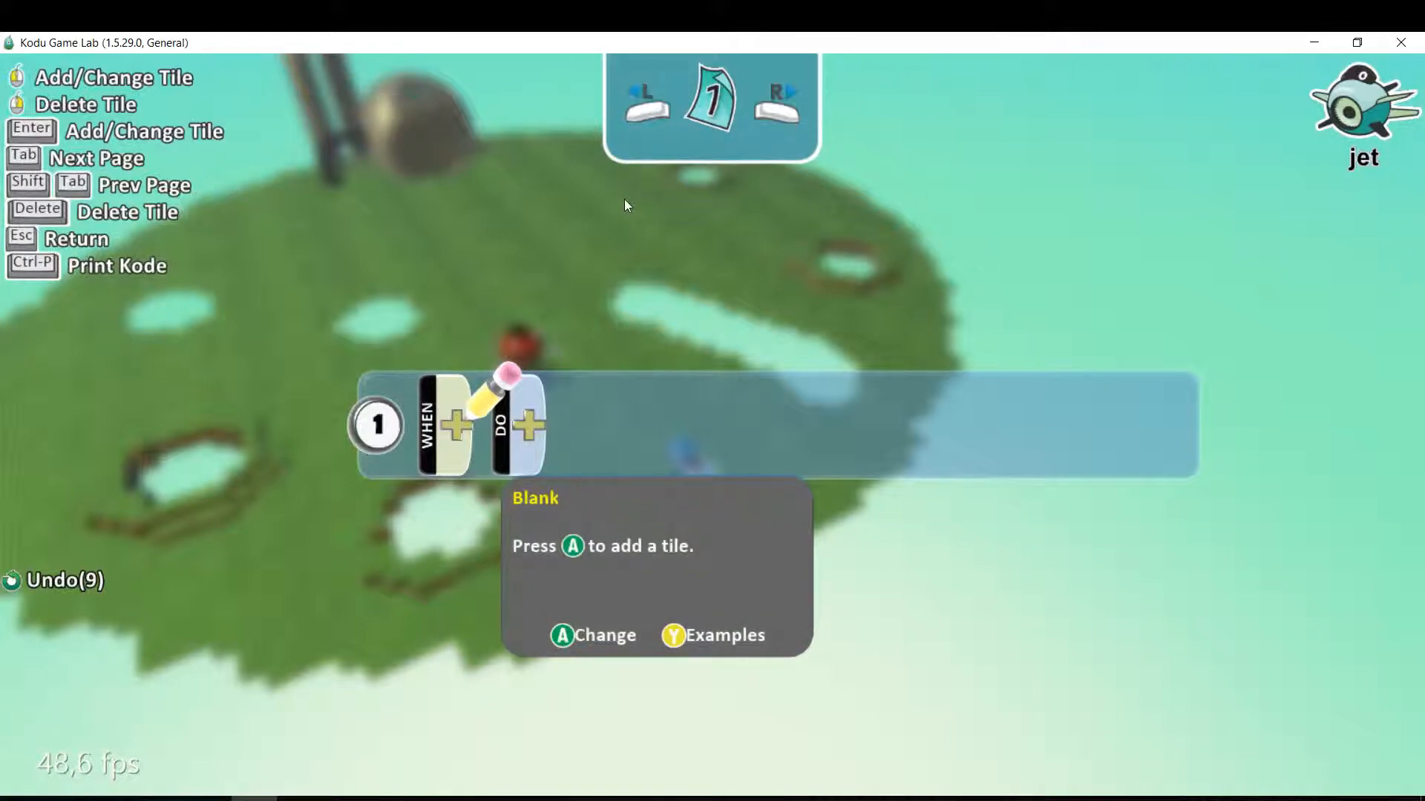
left_click(450, 433)
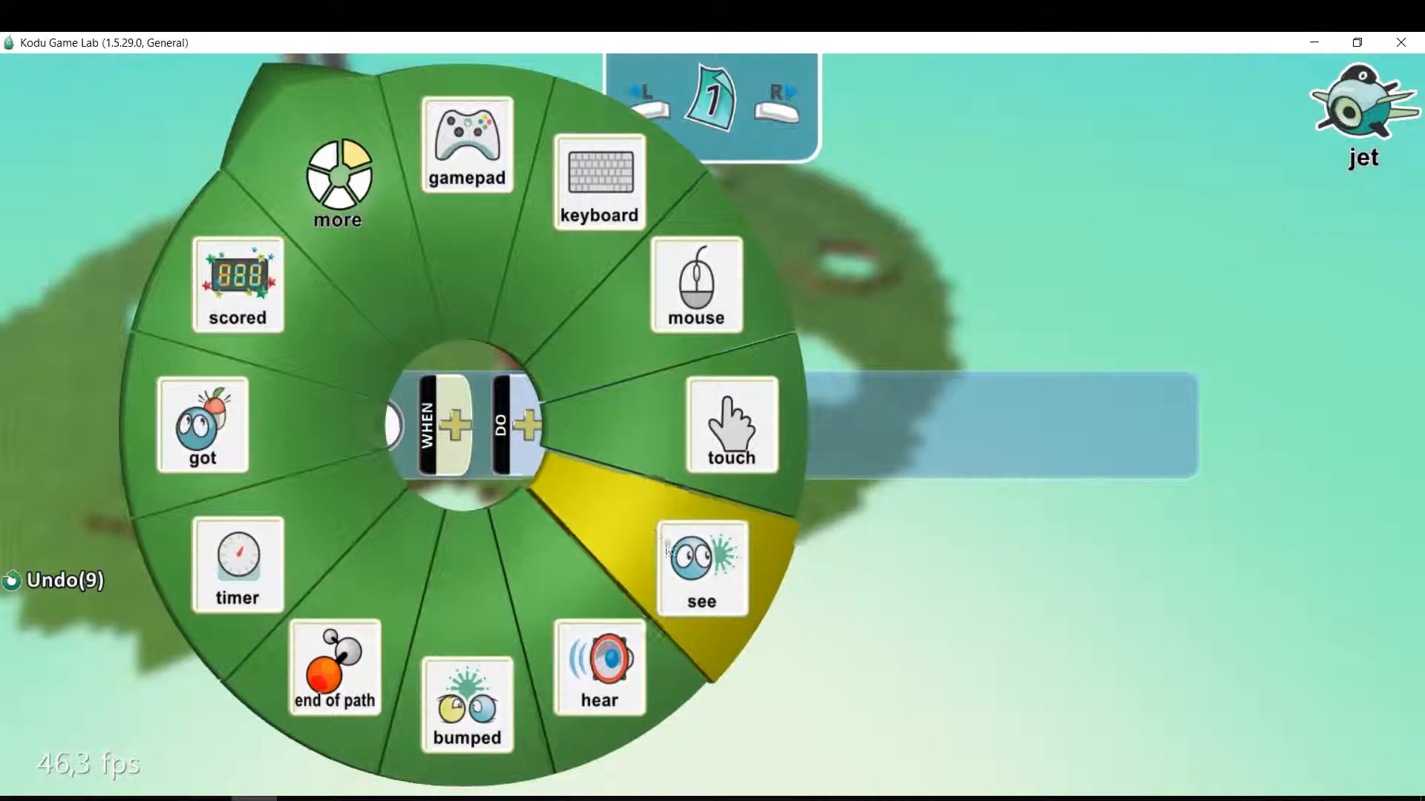
left_click(509, 445)
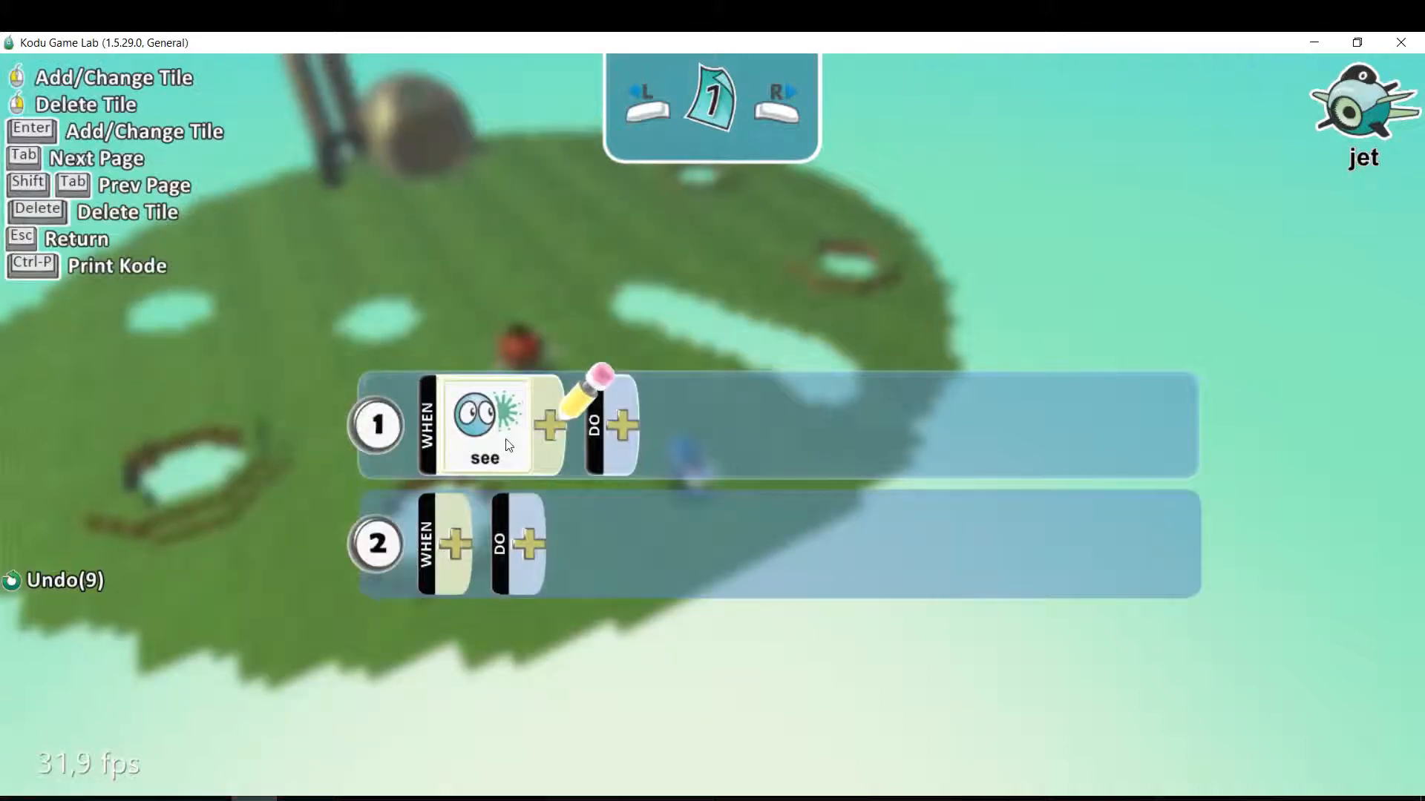
left_click(550, 429)
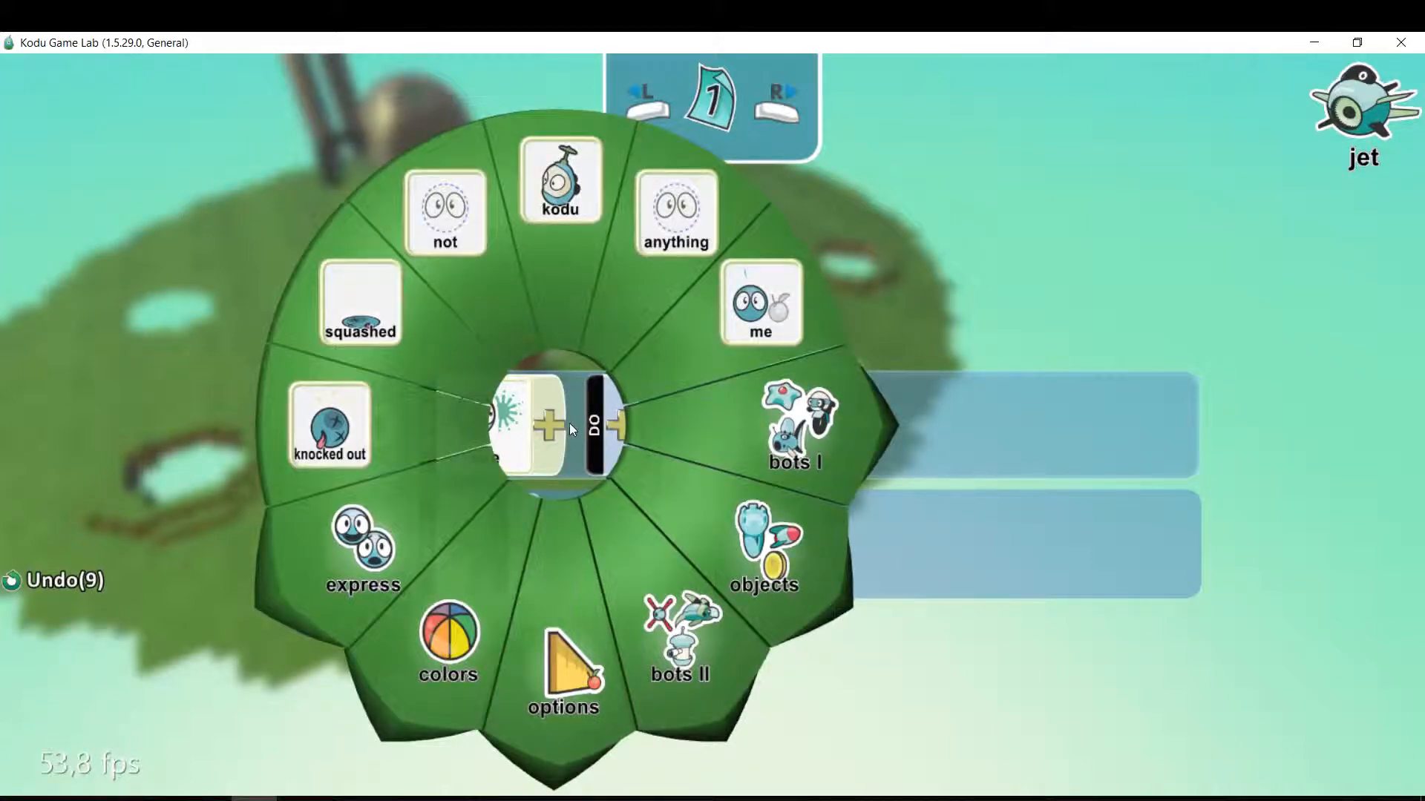
left_click(806, 443)
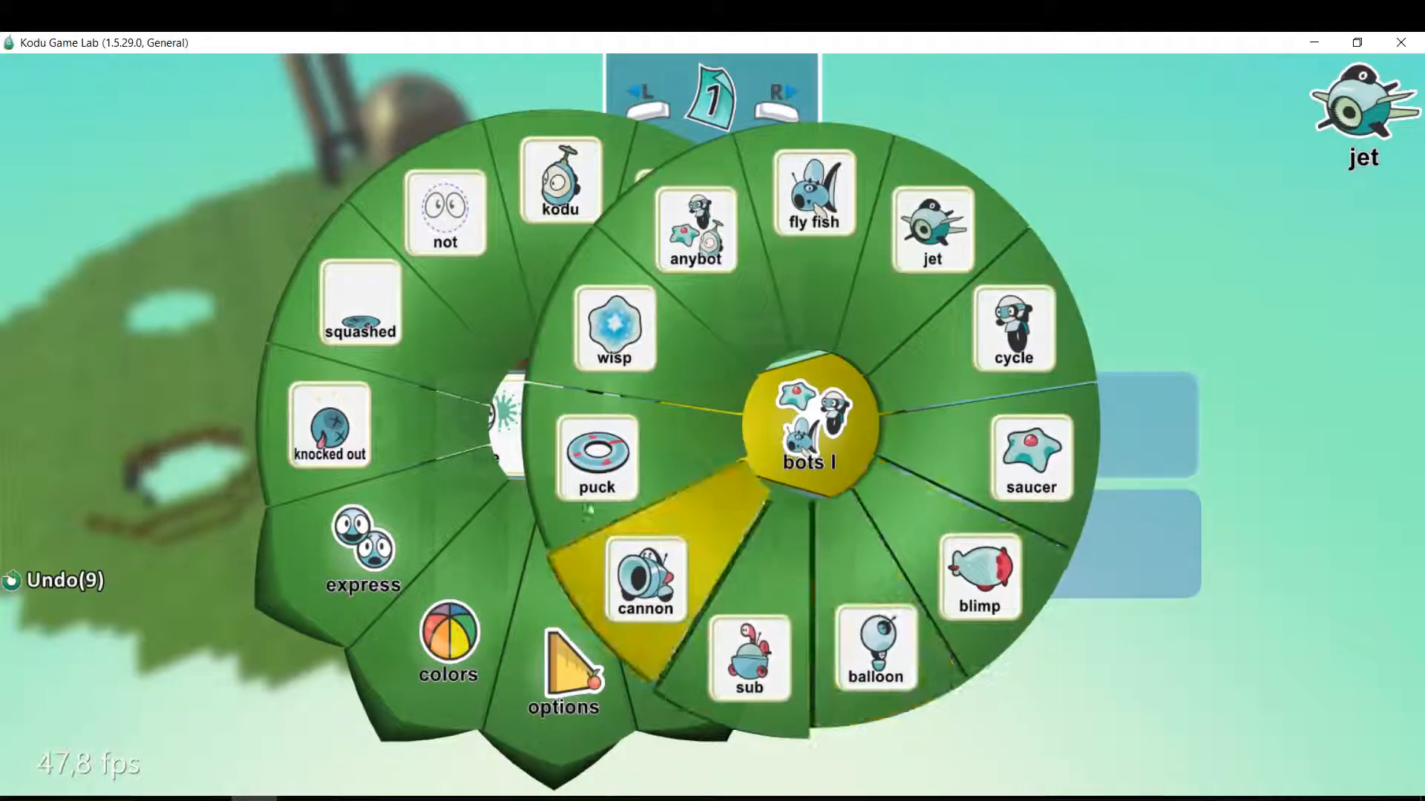
left_click(1024, 341)
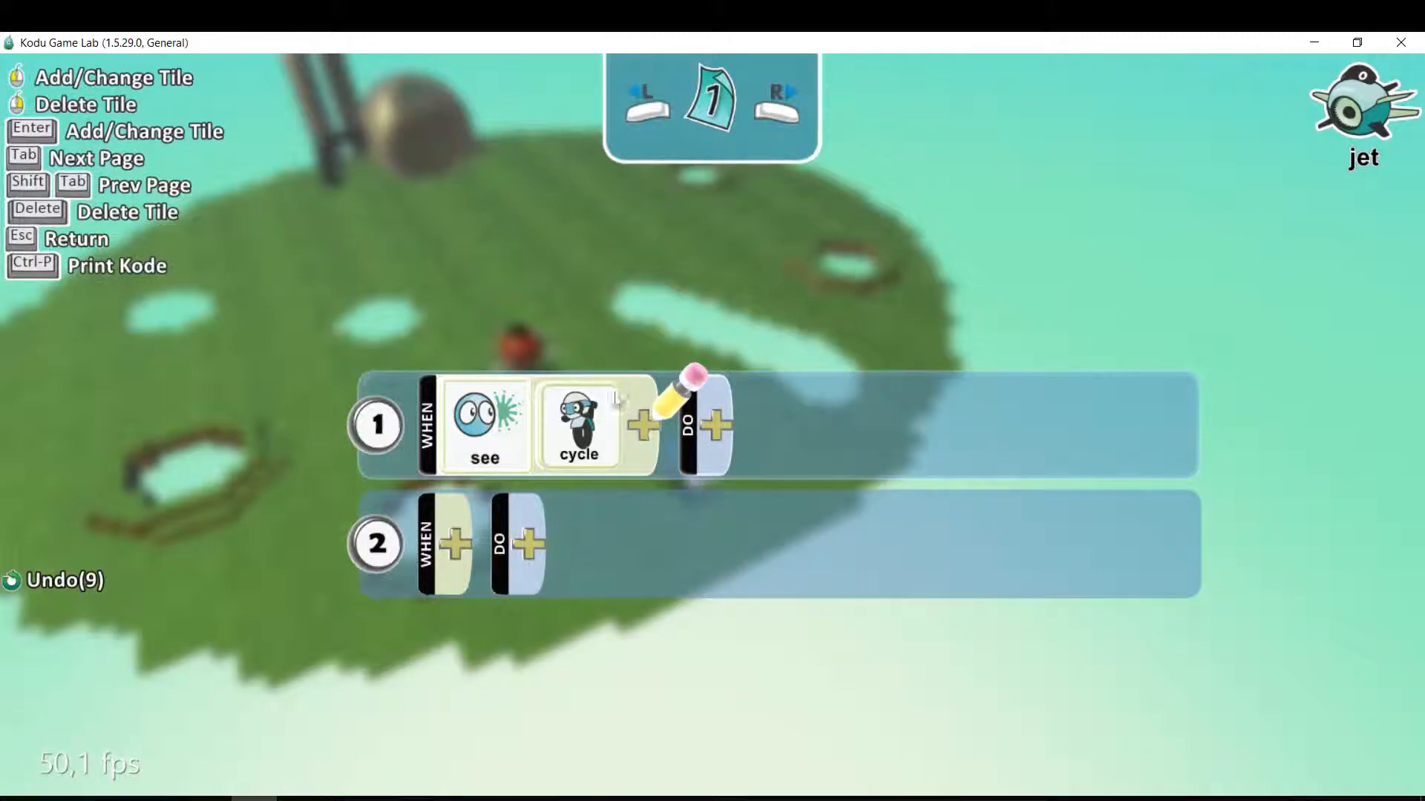
left_click(645, 443)
left_click(554, 490)
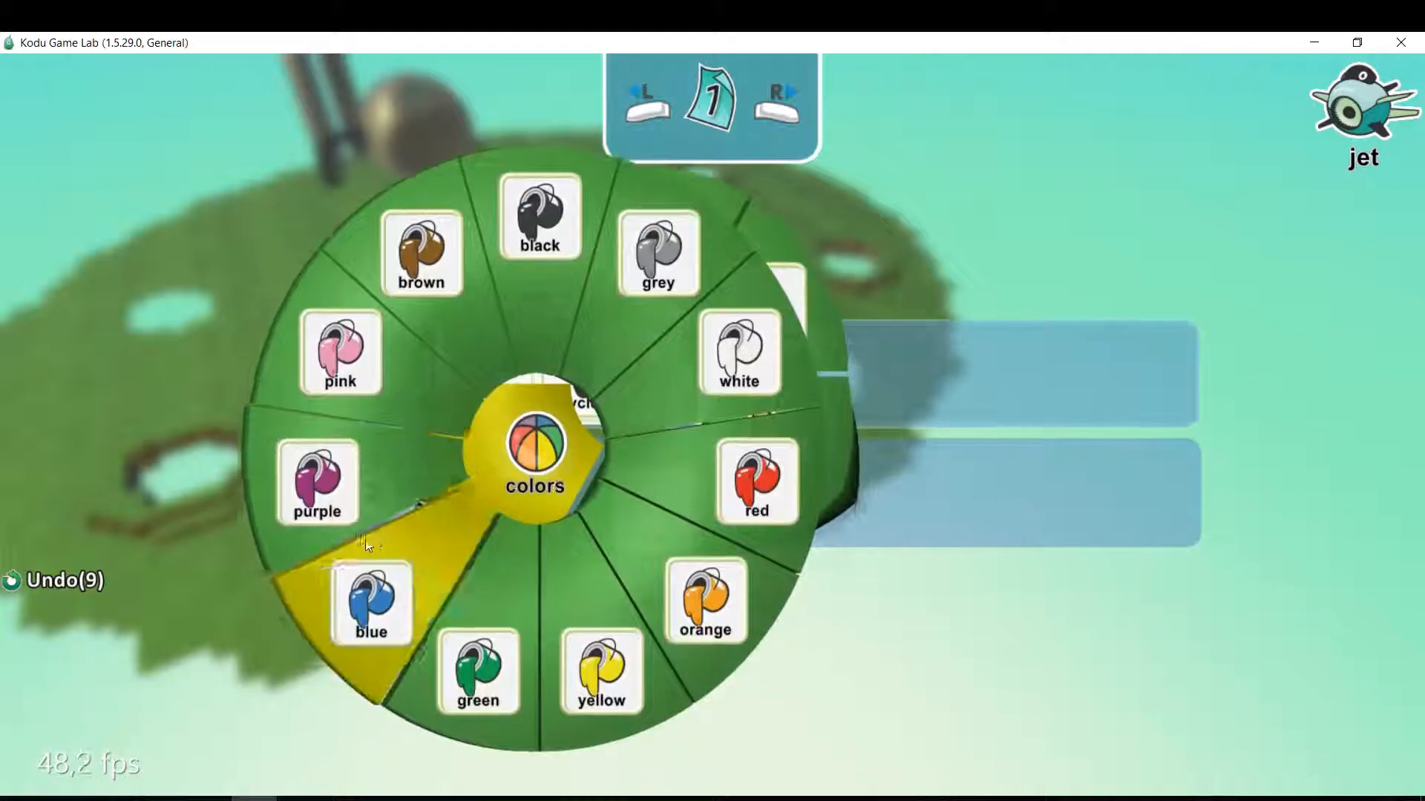
left_click(492, 480)
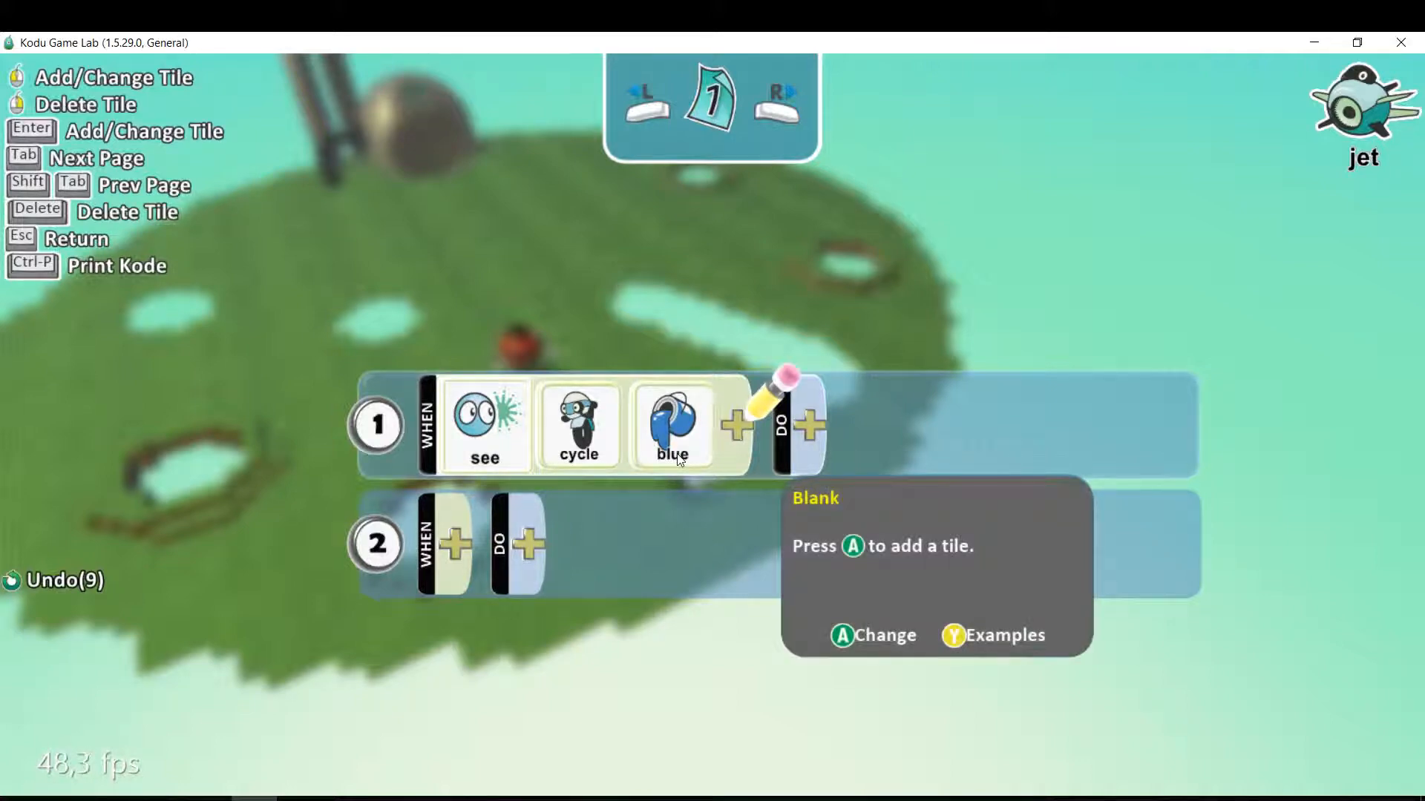
Set the DO side of the jet's rule 1 to move toward.
left_click(807, 416)
left_click(831, 225)
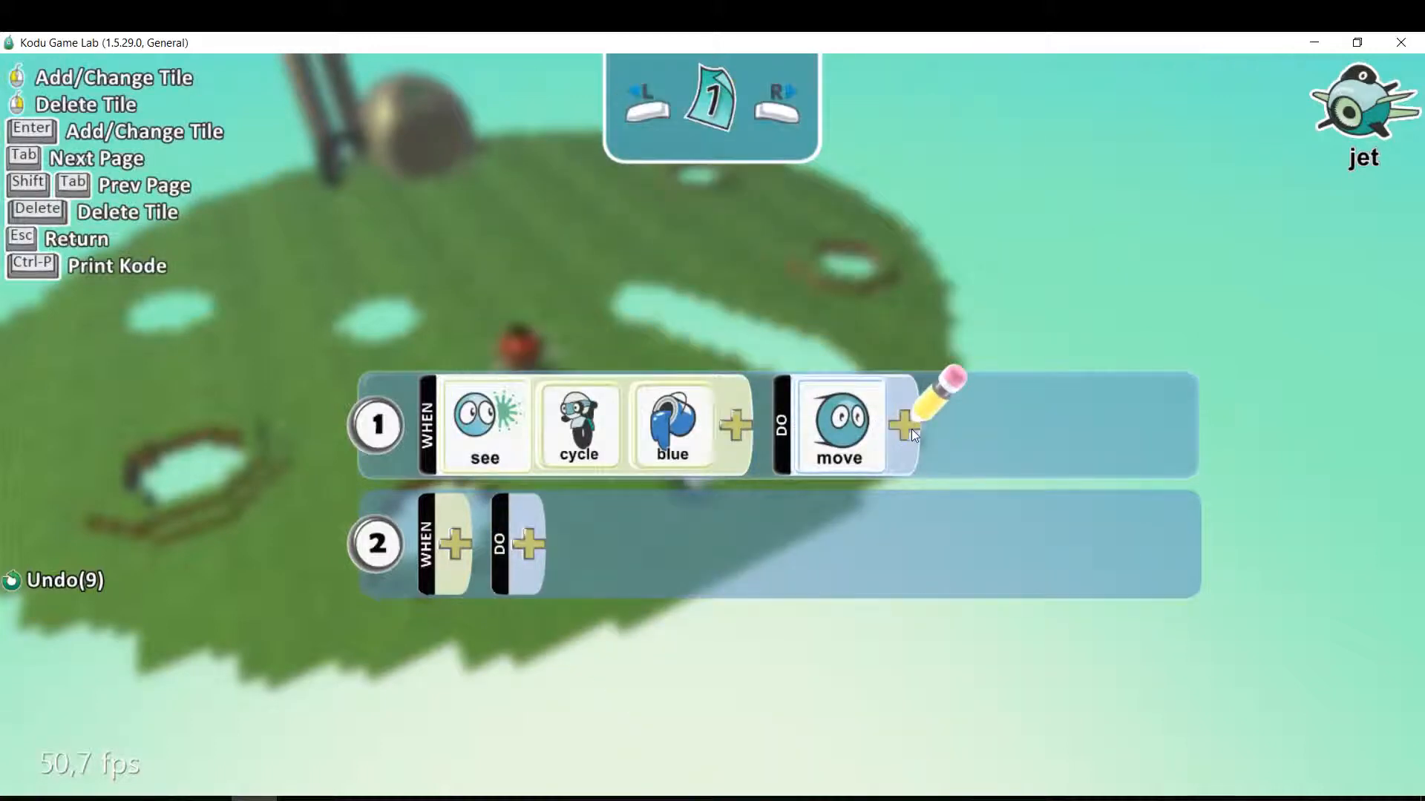
left_click(912, 430)
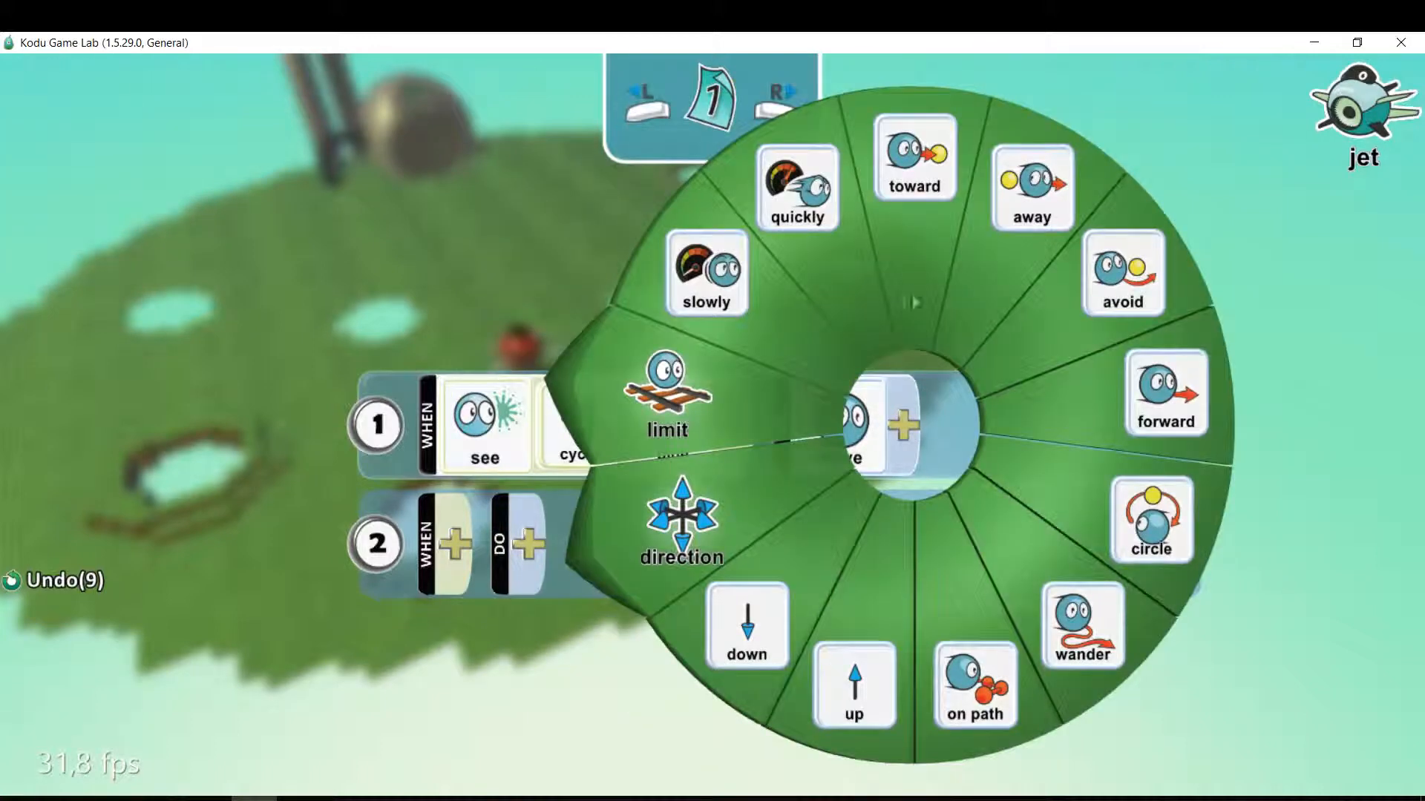
left_click(901, 194)
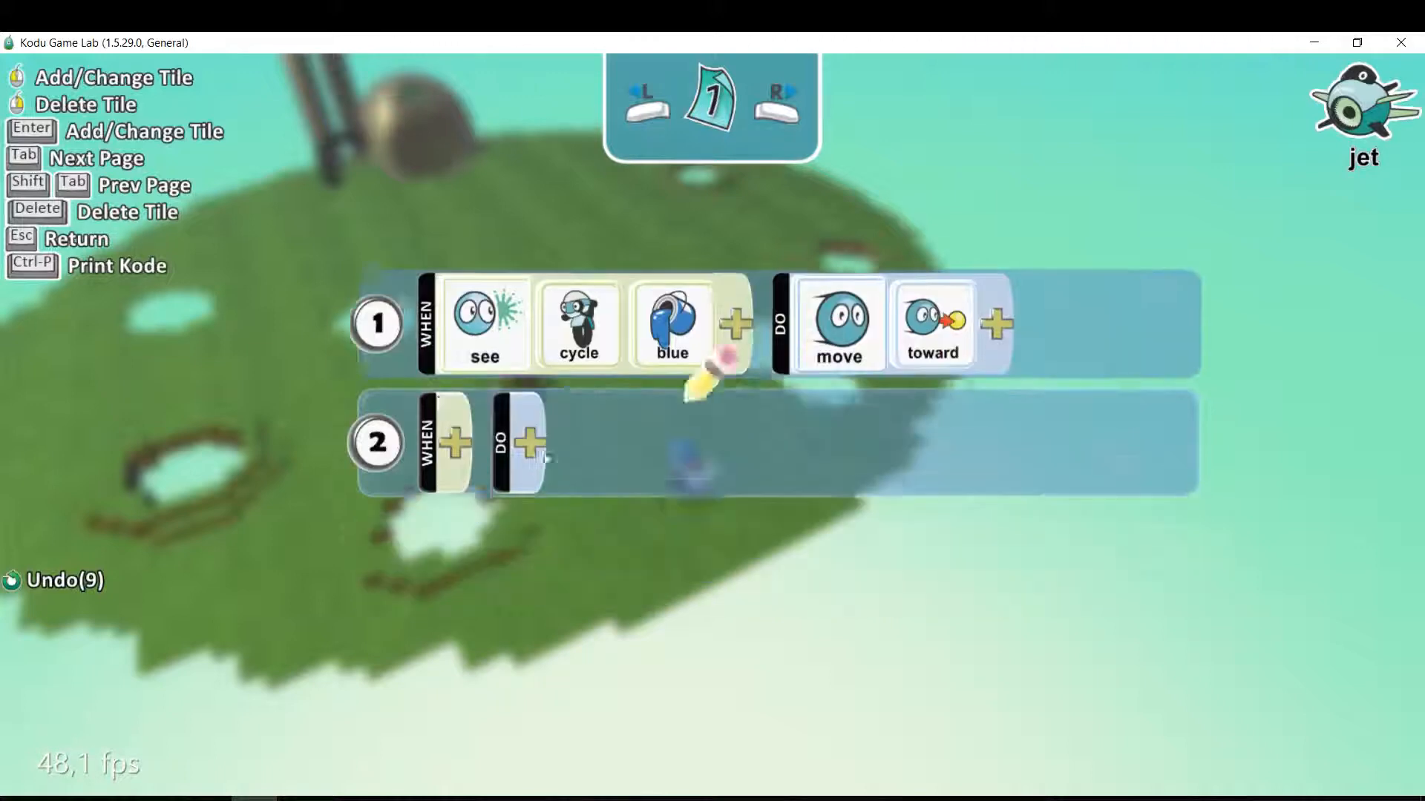
Set the WHEN side of the jet's rule 2 to see, cycle, blue, in front.
left_click(452, 416)
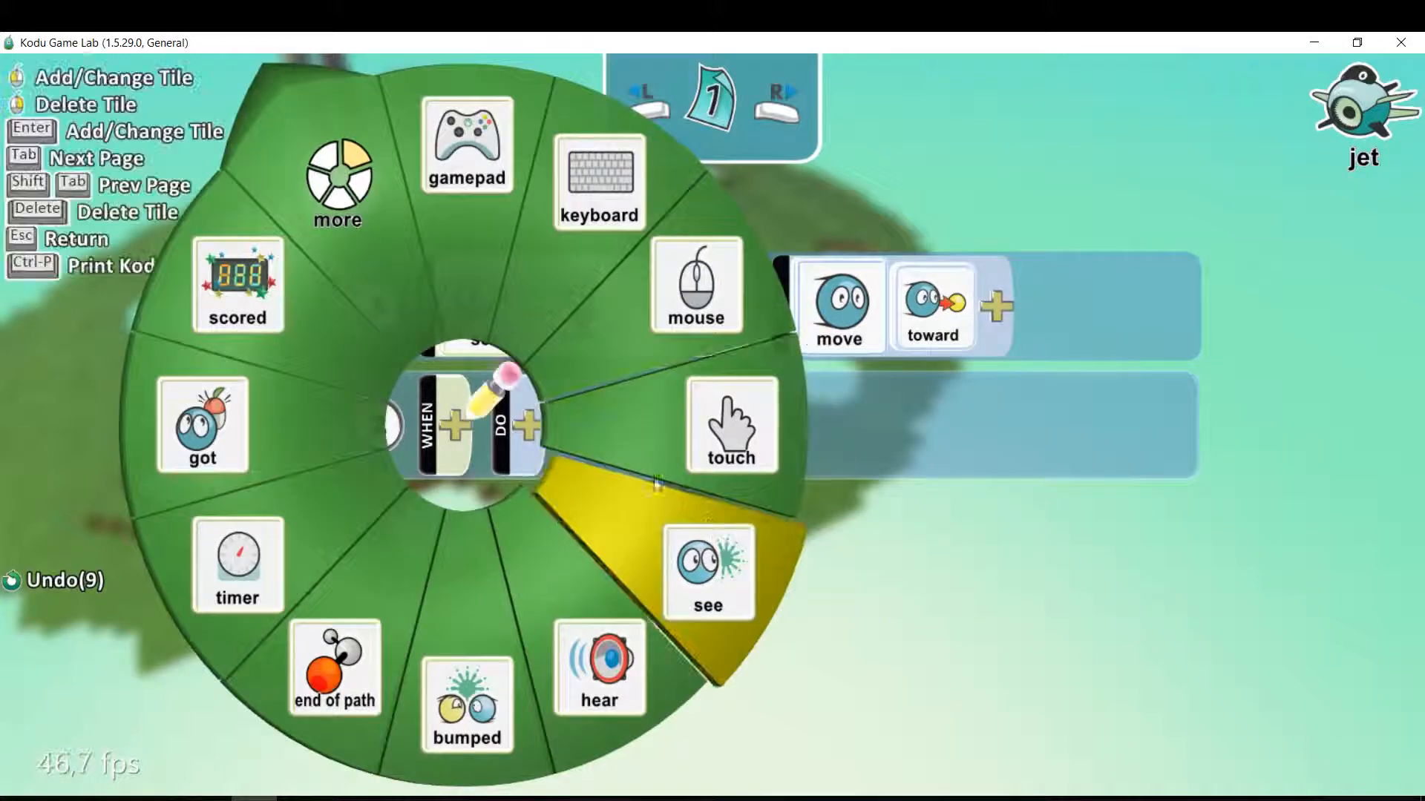
left_click(712, 534)
left_click(542, 424)
left_click(731, 408)
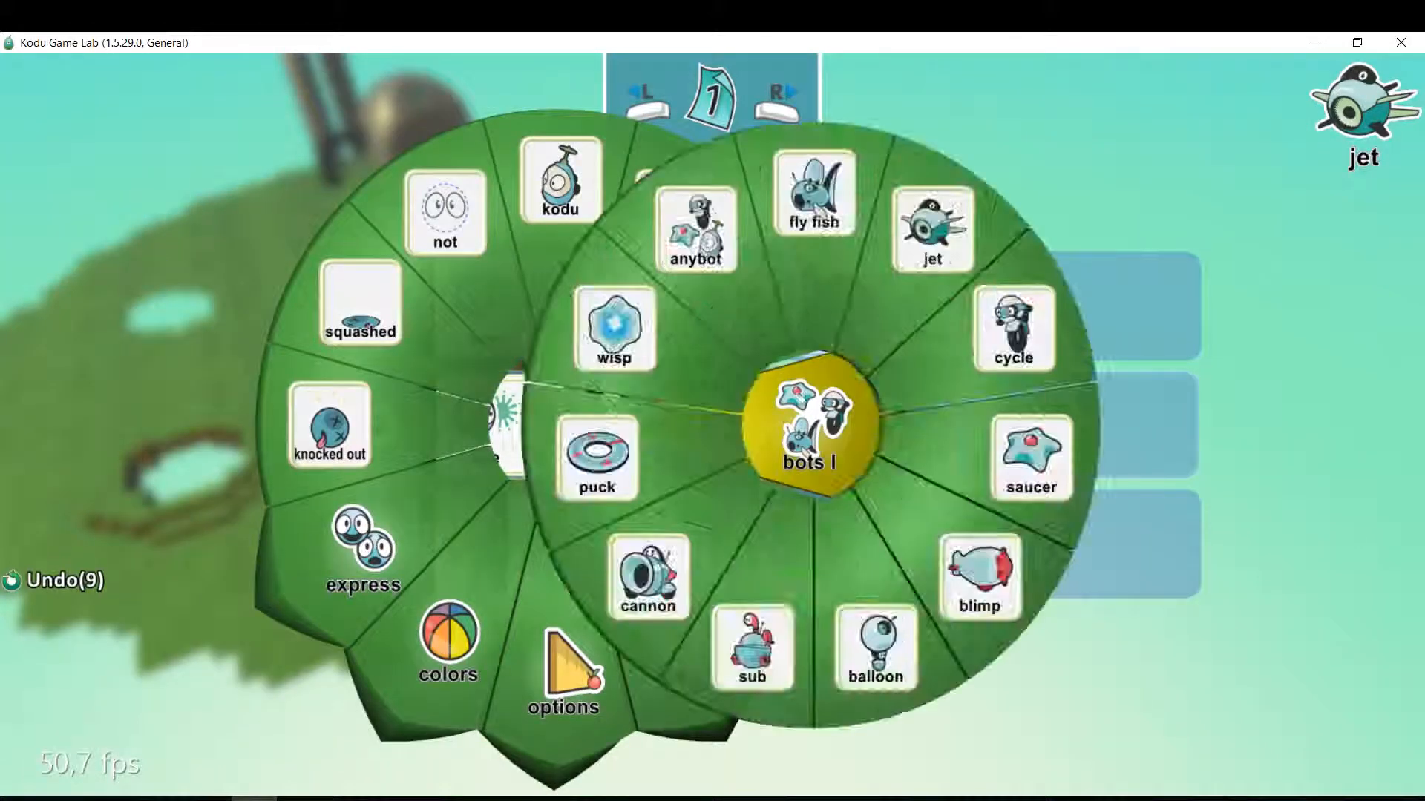
left_click(1018, 331)
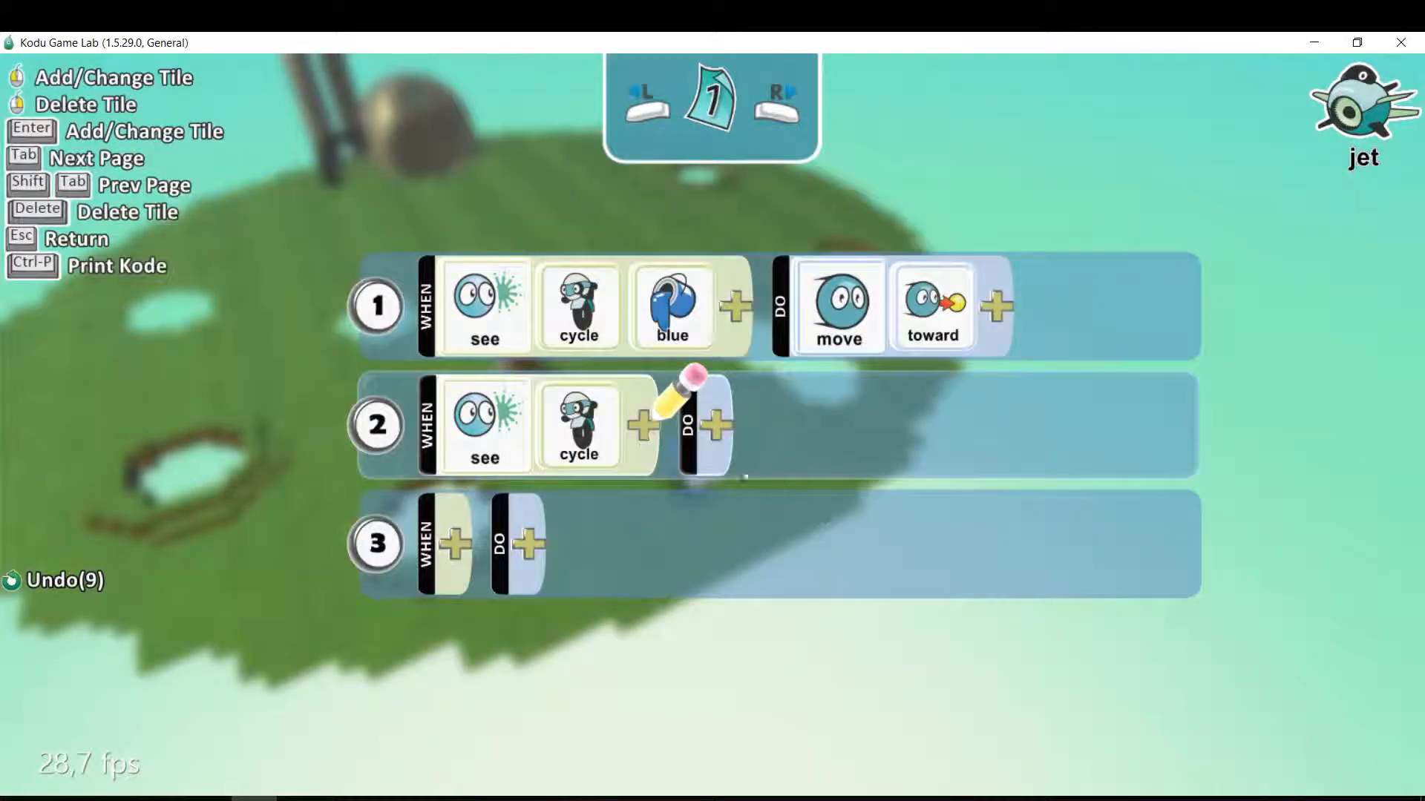
left_click(658, 430)
left_click(541, 493)
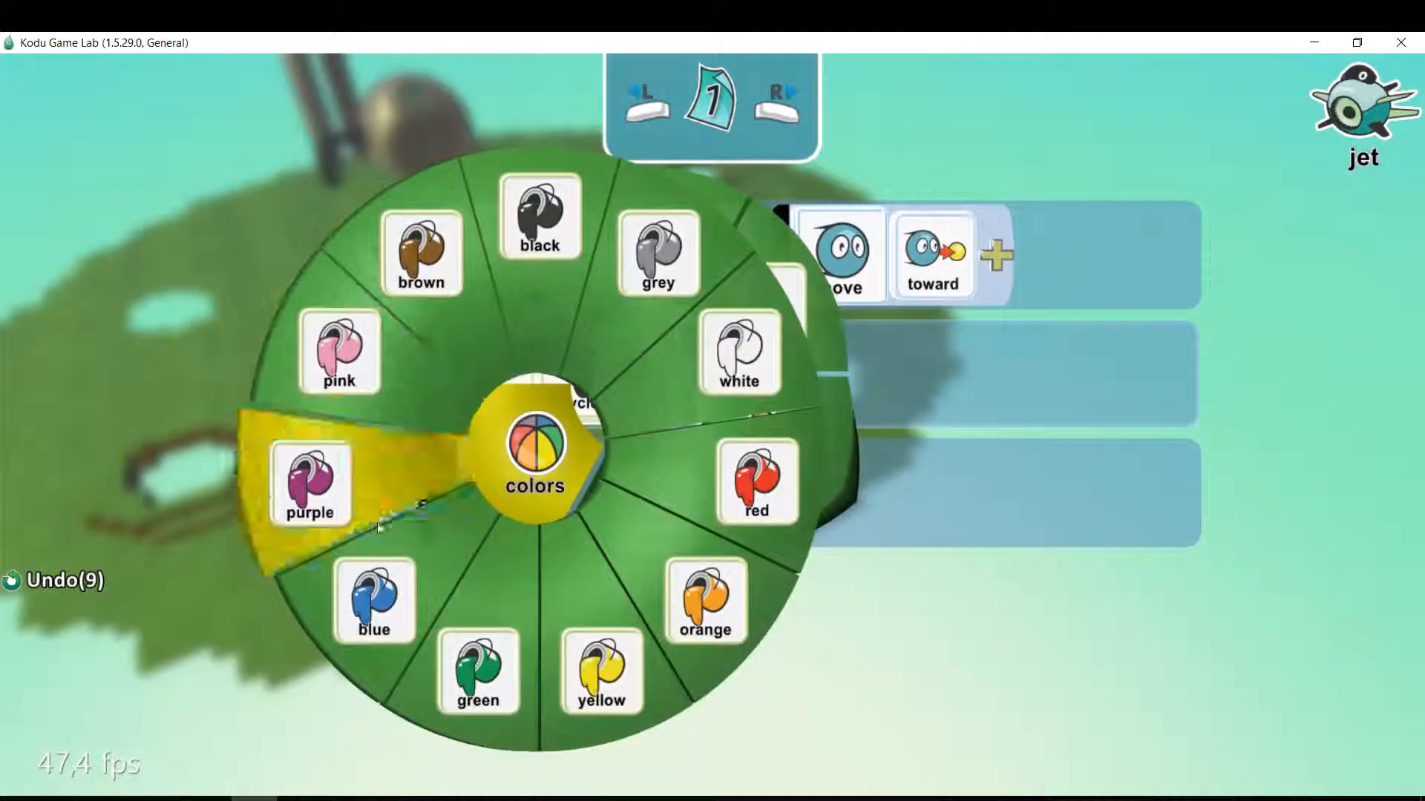
left_click(375, 597)
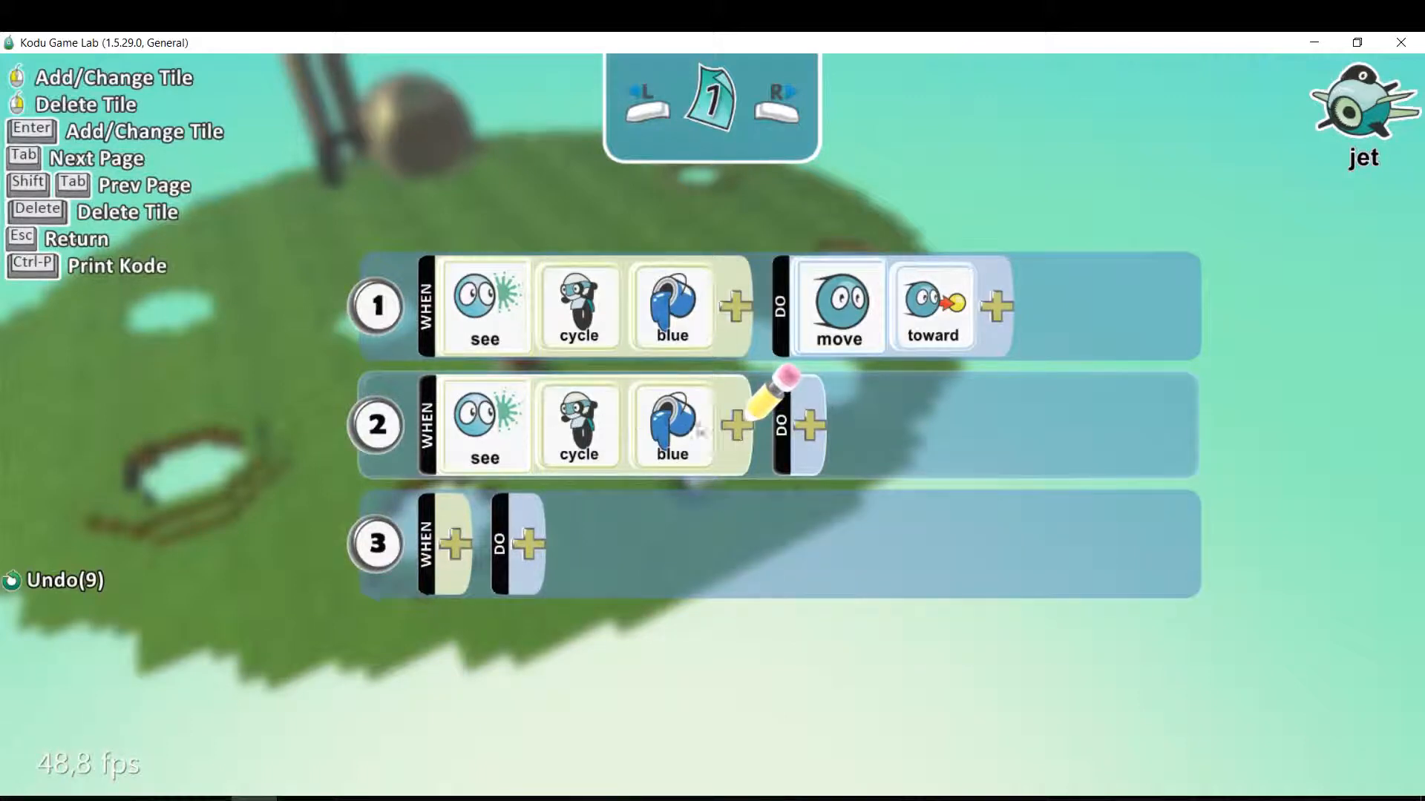
left_click(735, 423)
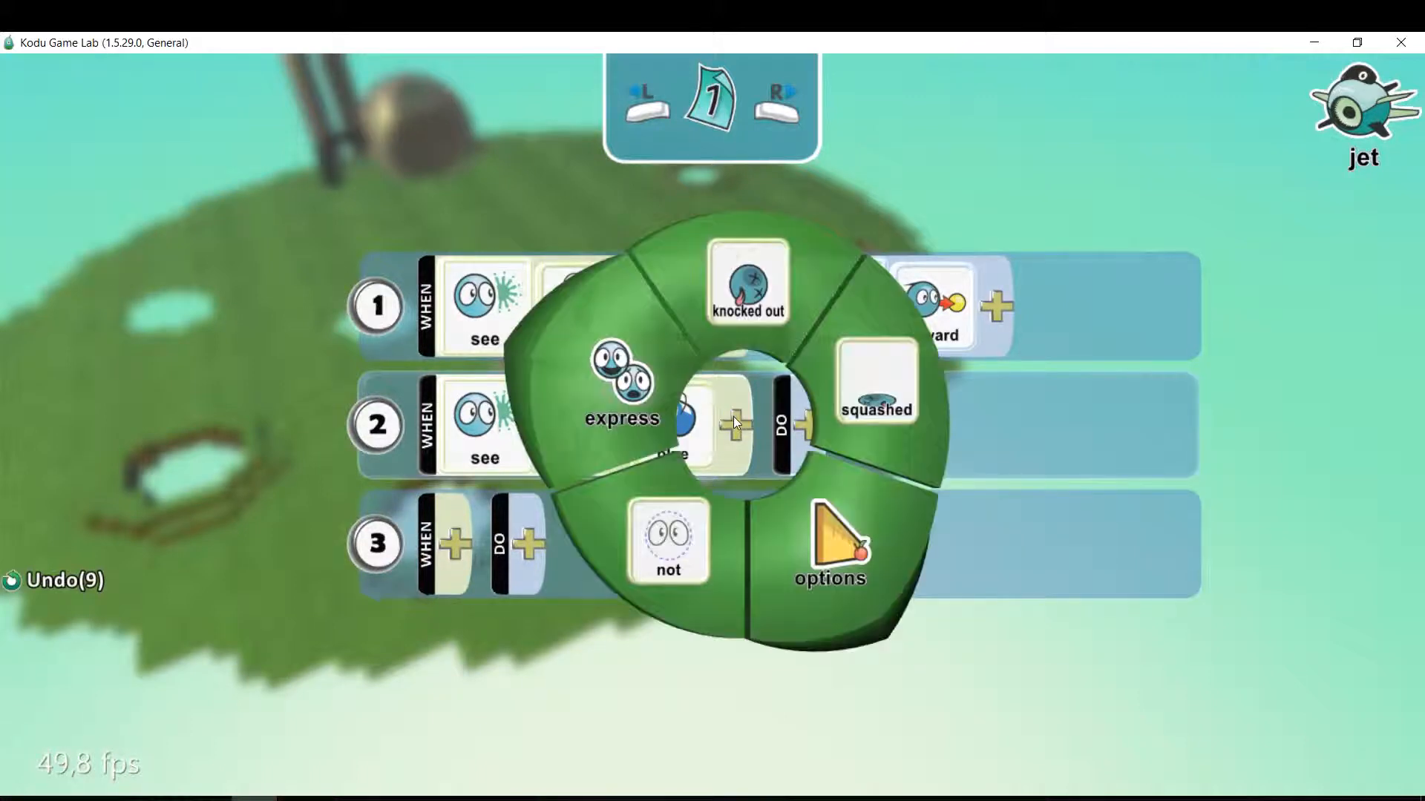
left_click(829, 563)
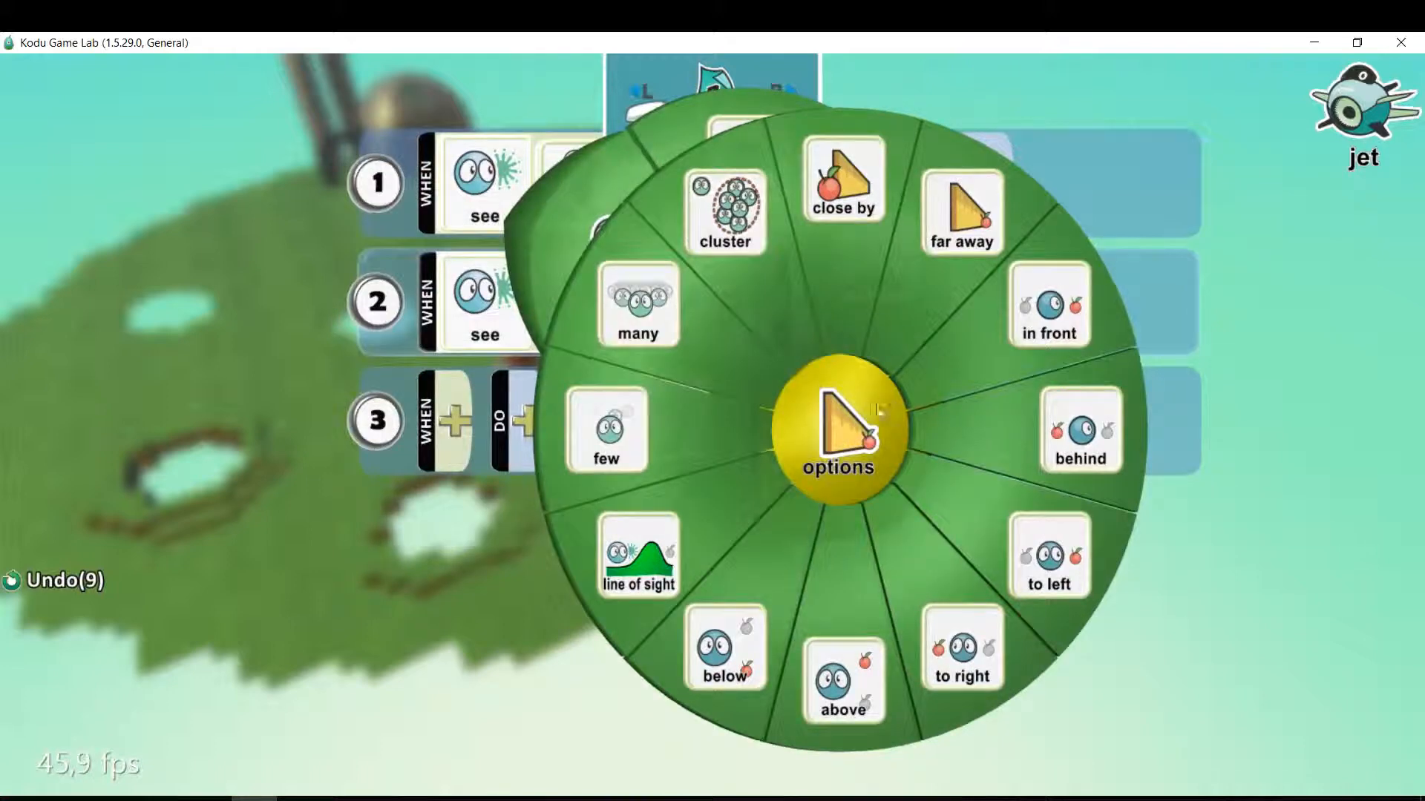
left_click(1063, 315)
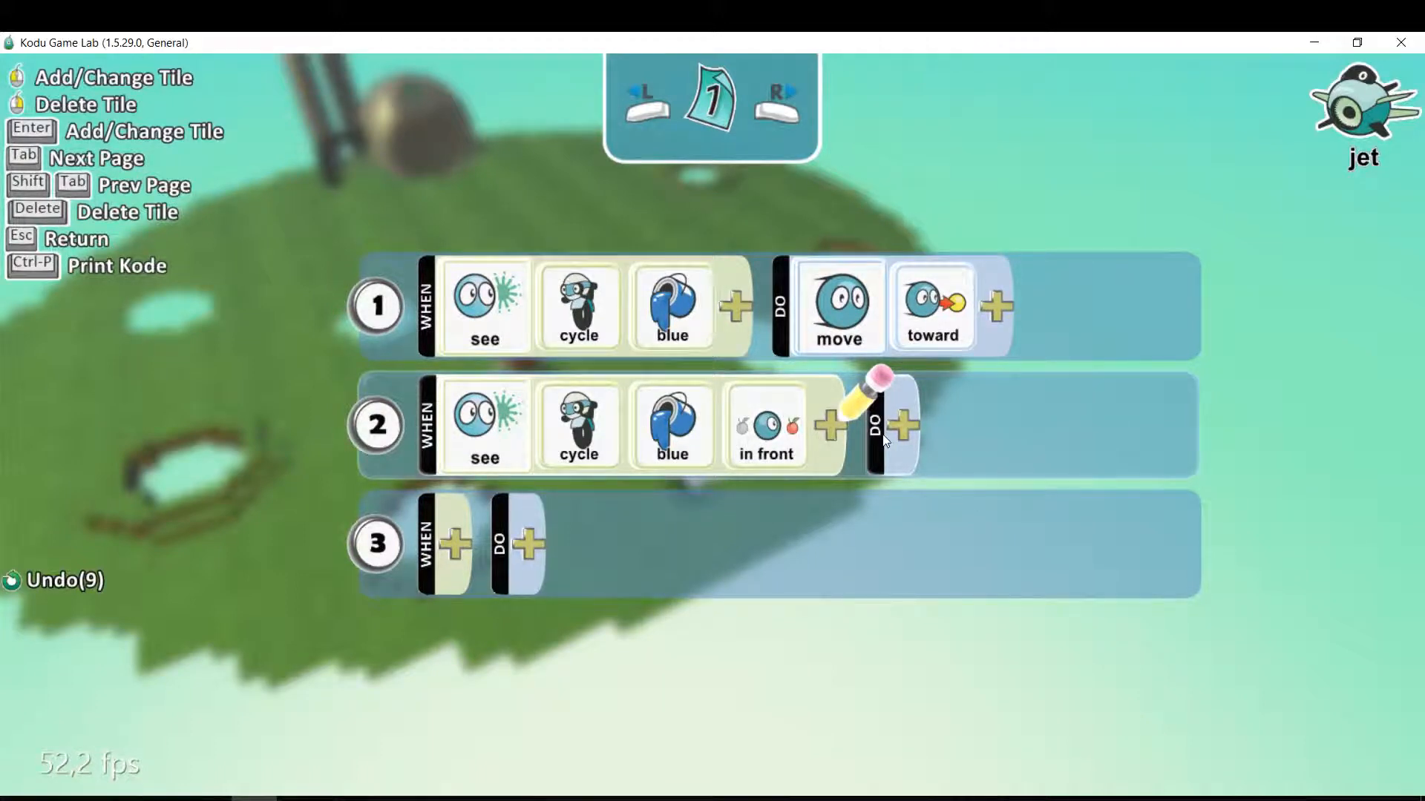
Set the DO side of the jet's rule 2 to shoot missile.
left_click(905, 432)
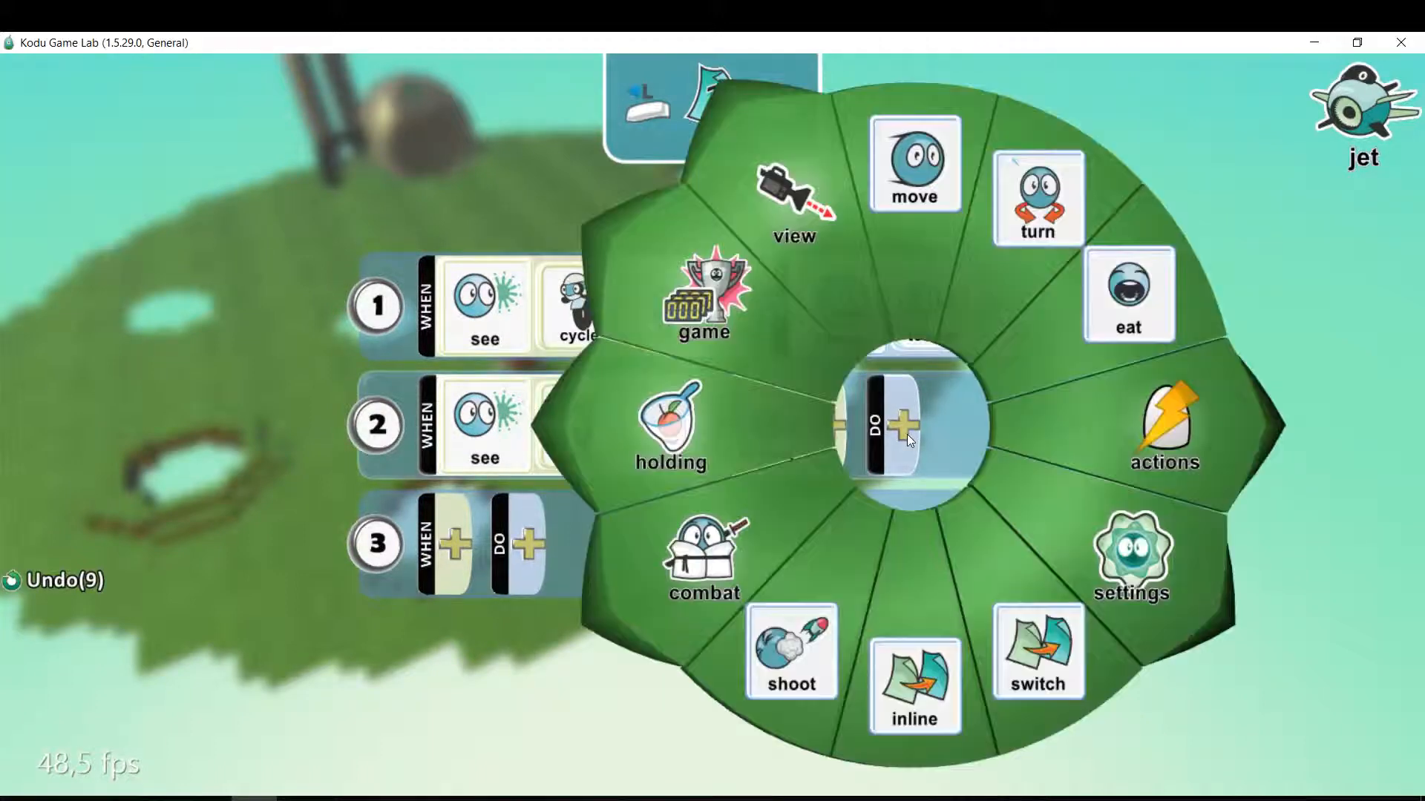
left_click(791, 654)
left_click(996, 430)
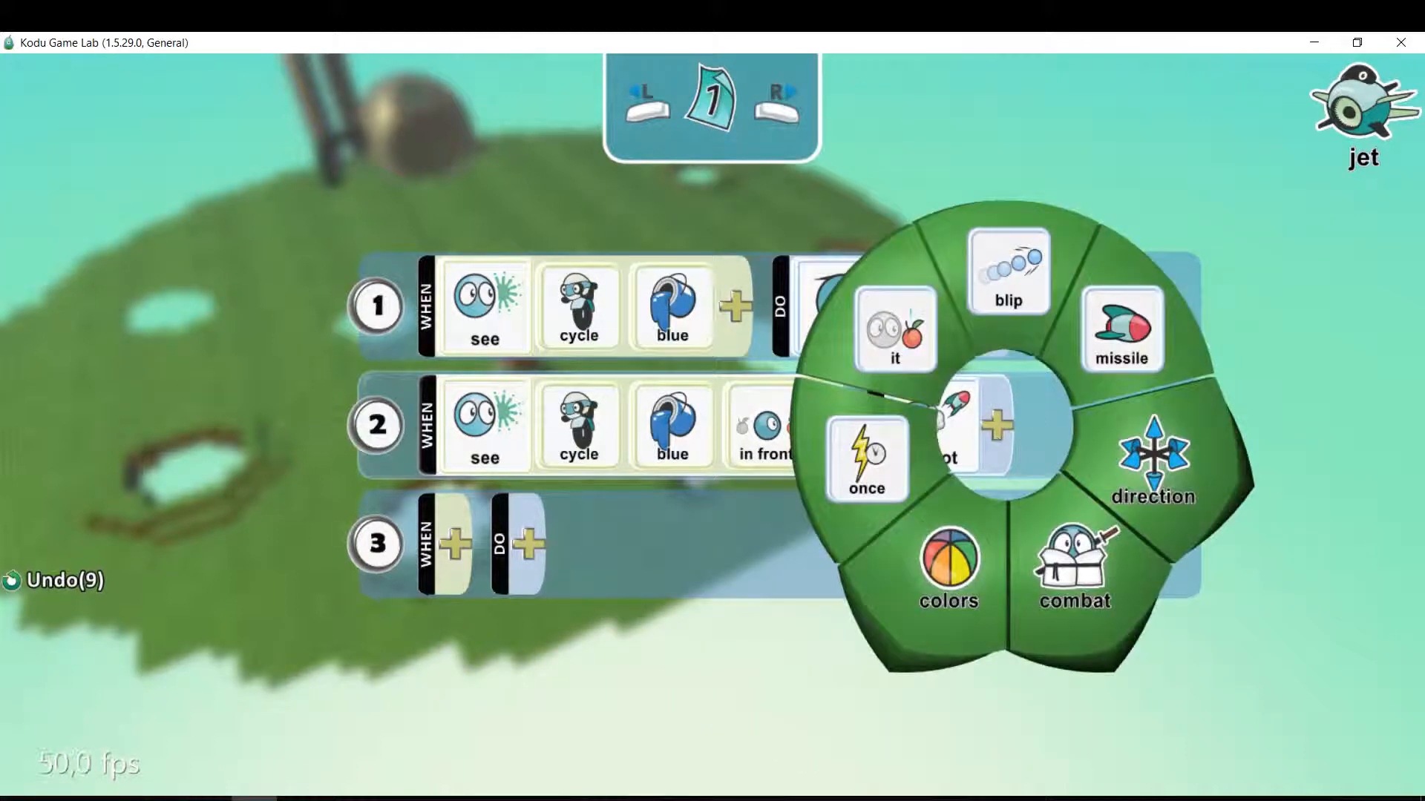
left_click(1134, 346)
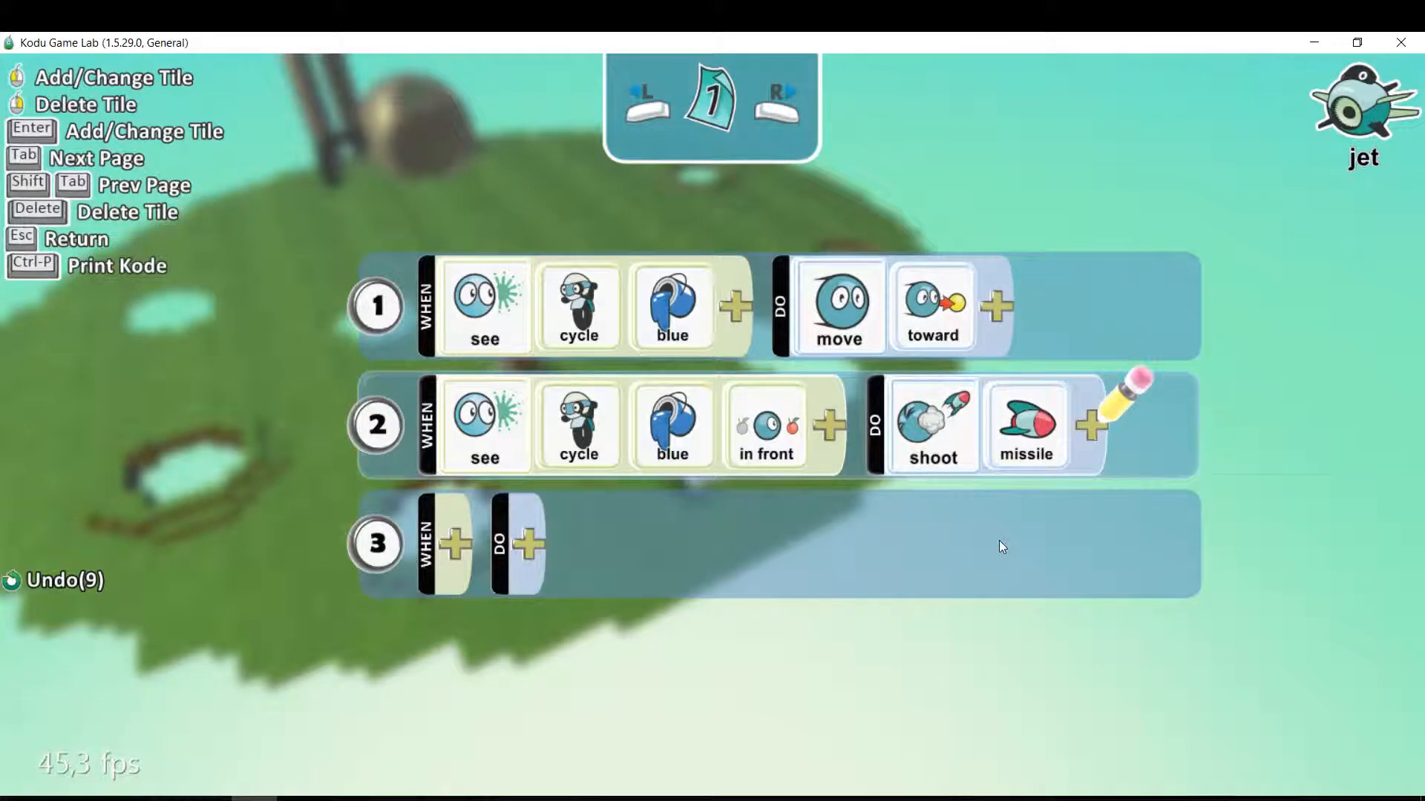
Leave the jet's program, run the world to test the jet's attack on the cycle, and return to edit mode.
key("Escape")
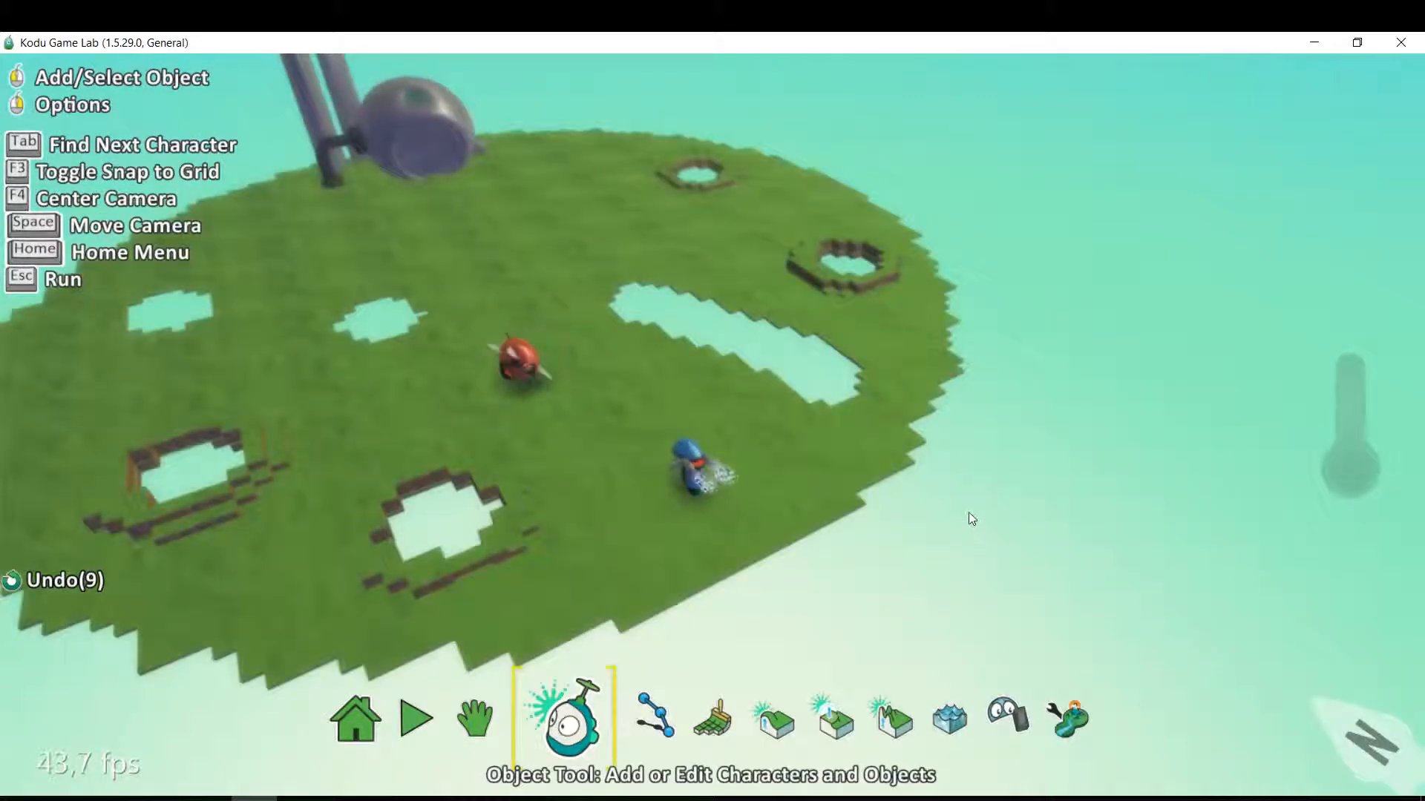
key("Escape")
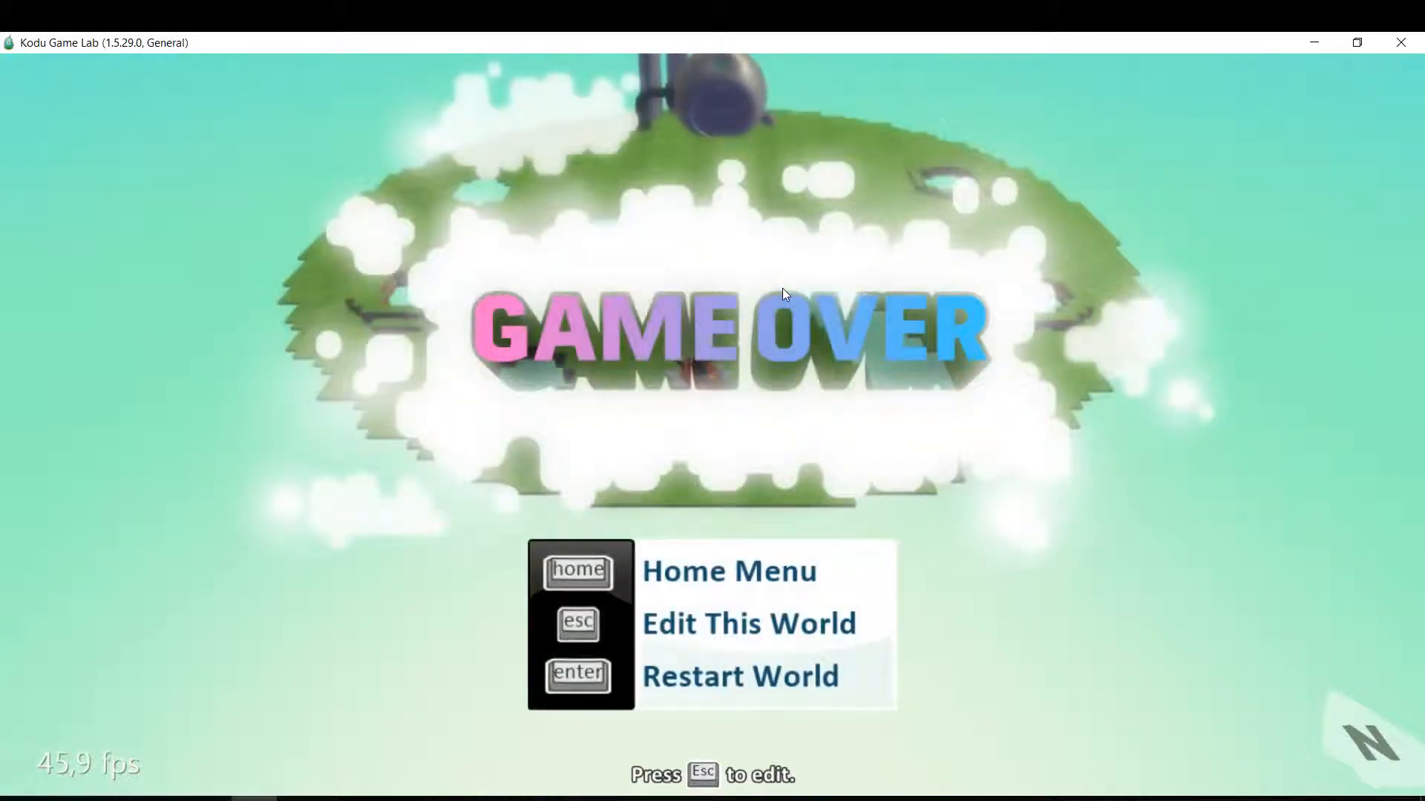
key("Escape")
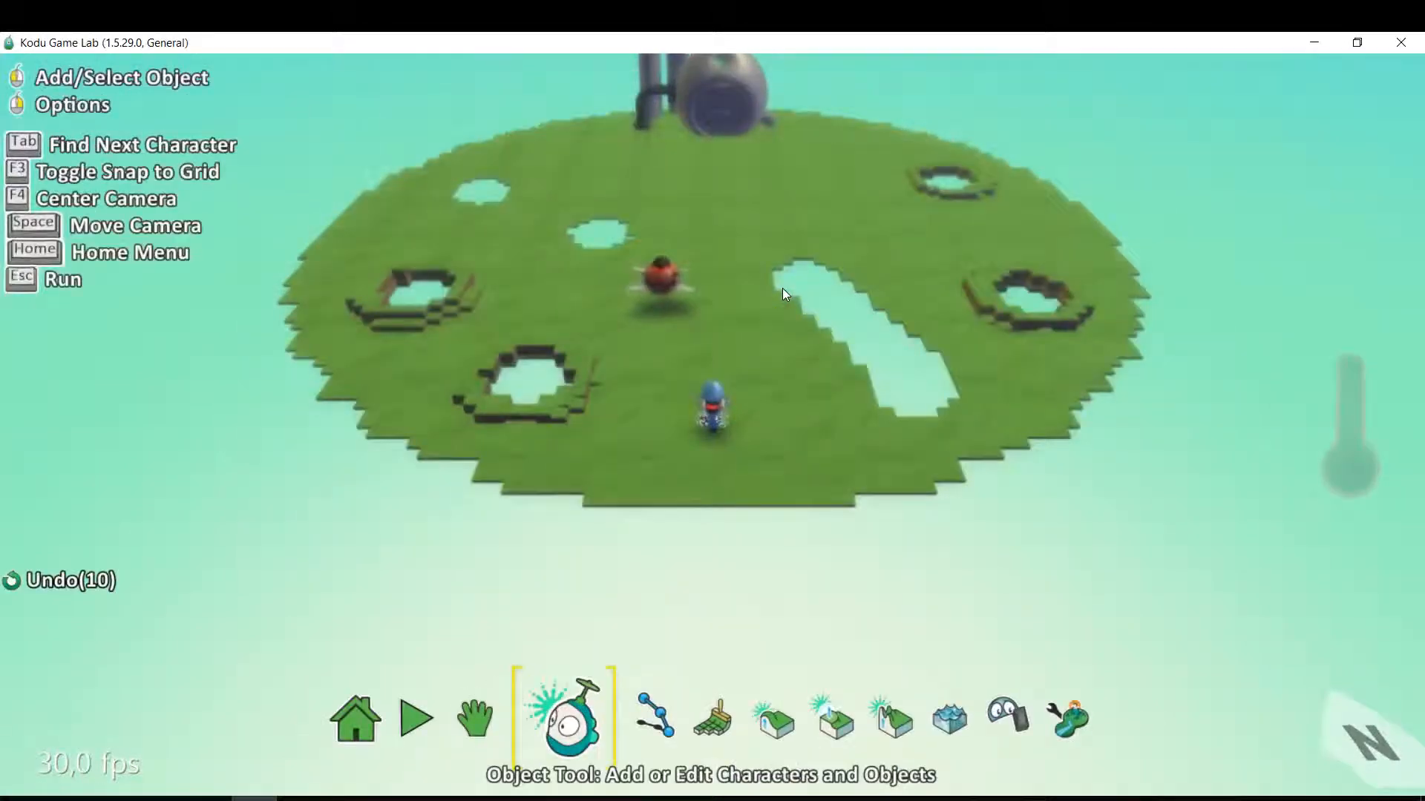